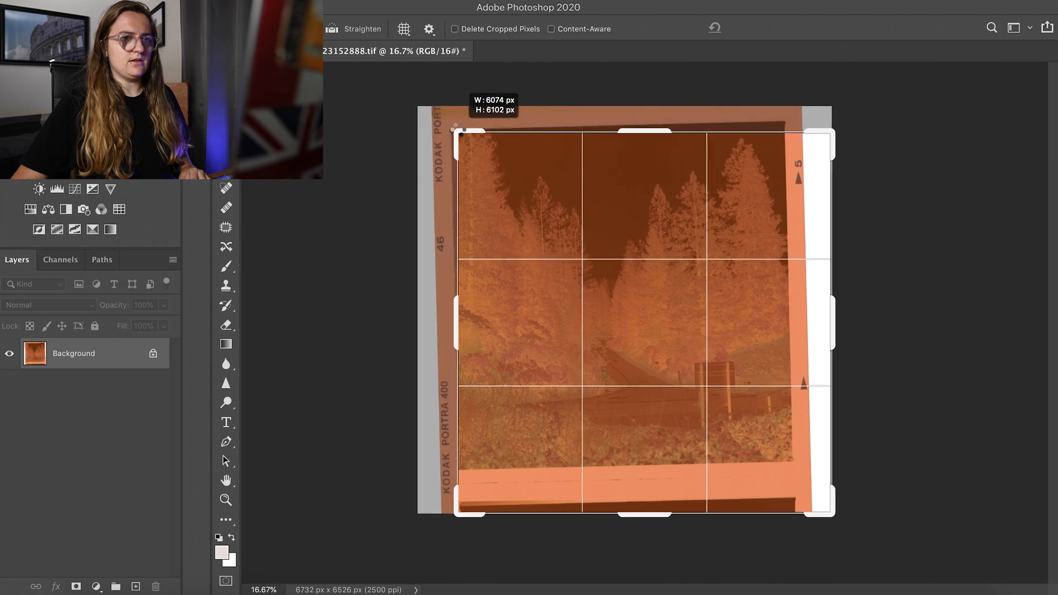
Crop the negative scan to just the picture area, about 5118 × 5012 px, excluding the film border.
drag(823, 512, 799, 482)
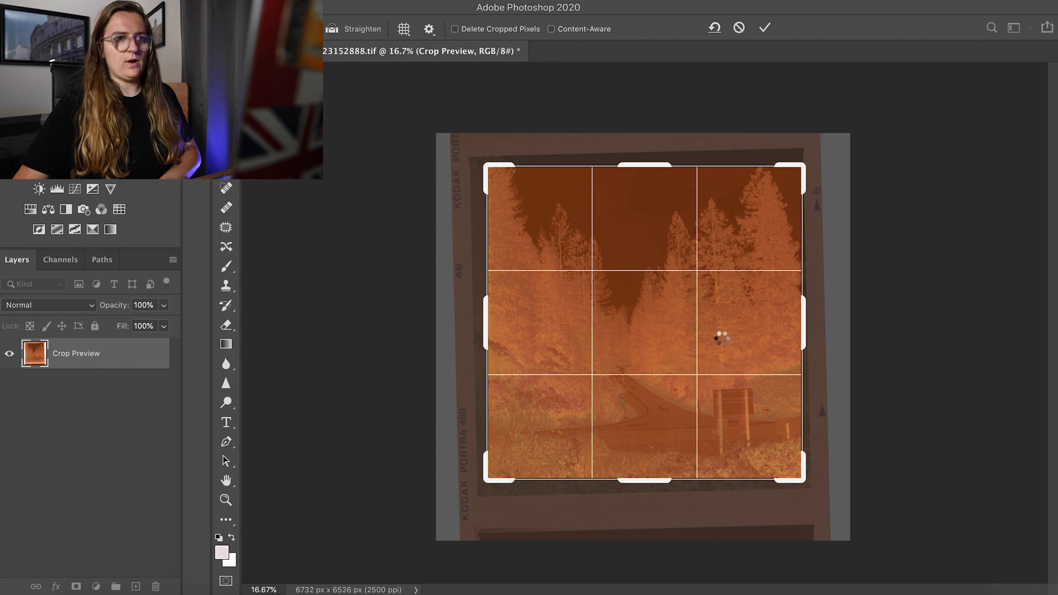
key(Return)
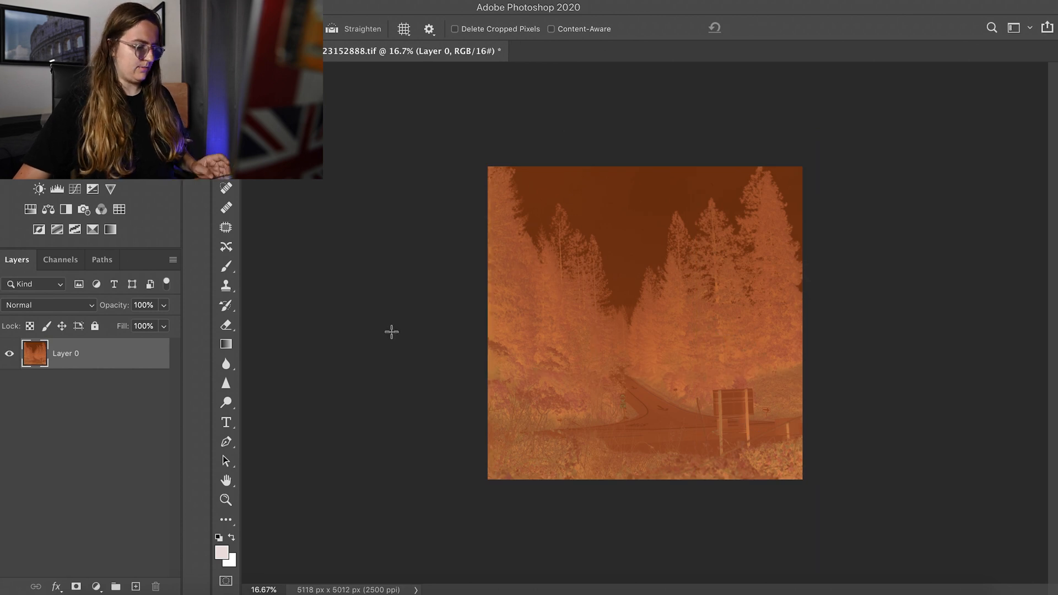
Invert the negative with a Levels adjustment layer, setting output levels to 255 and 0 and midtones to 1.5.
click(57, 191)
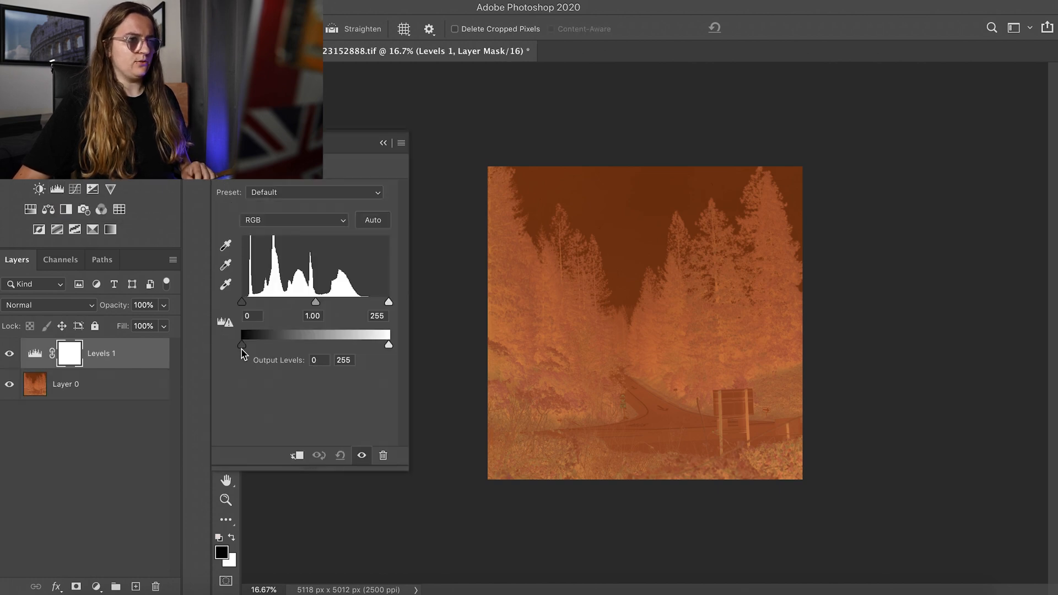
drag(242, 347, 131, 344)
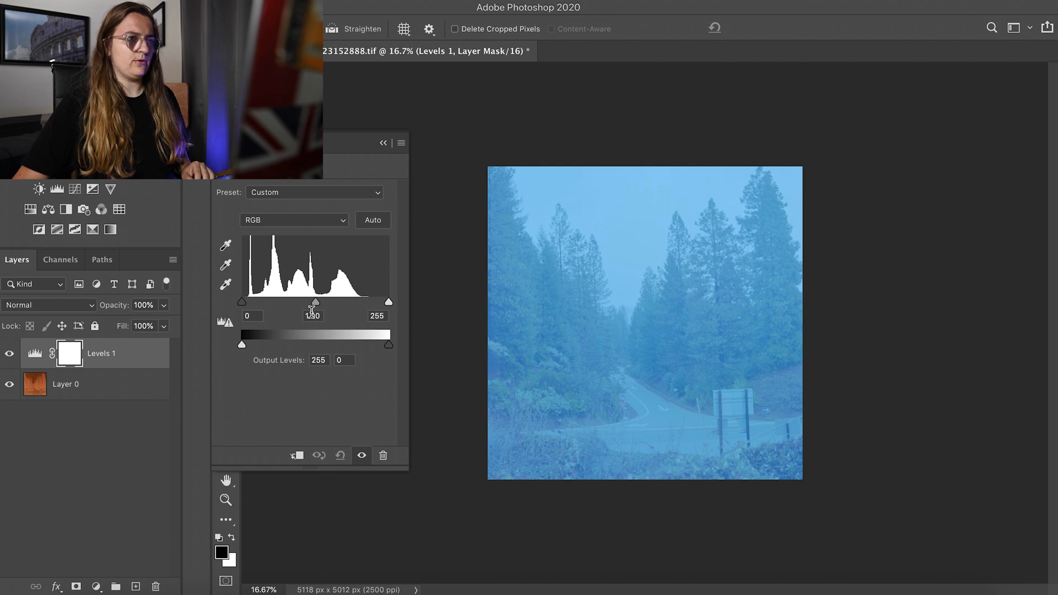
click(319, 317)
text(1.5)
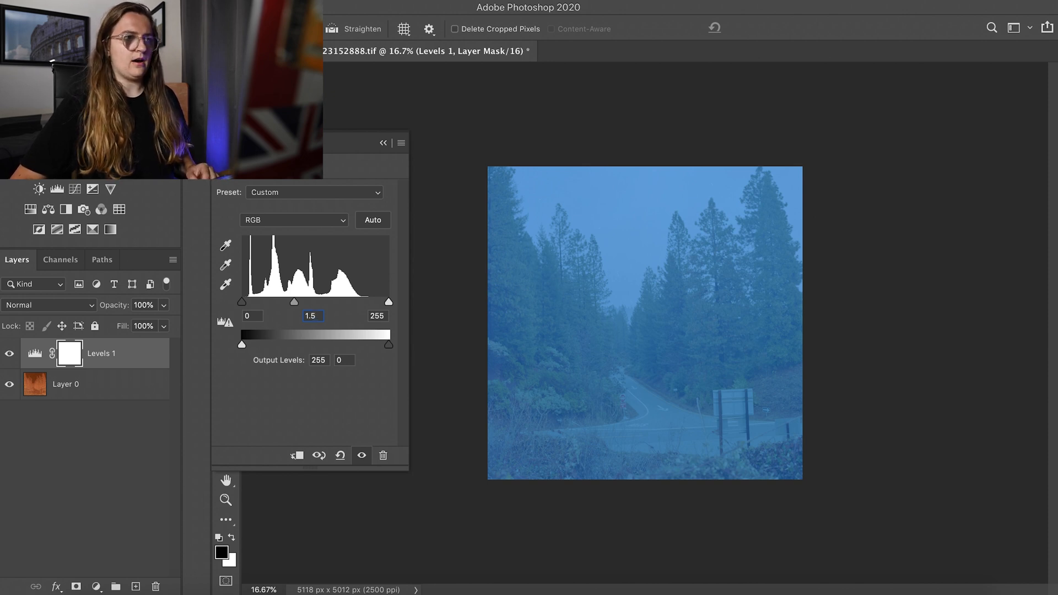
key(Return)
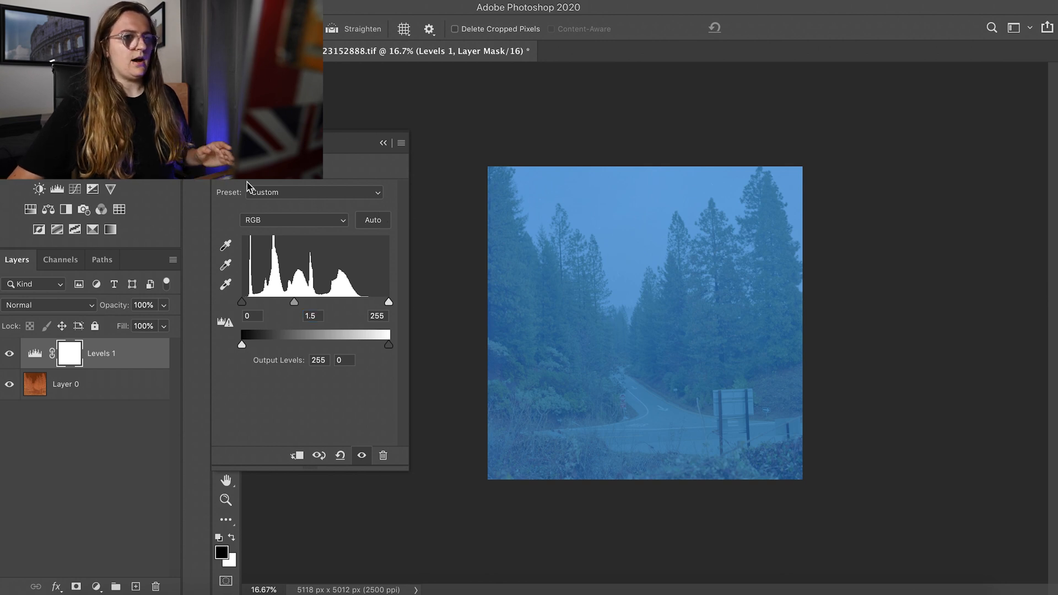
Add a second Levels adjustment layer and activate its gray-point eyedropper.
click(57, 191)
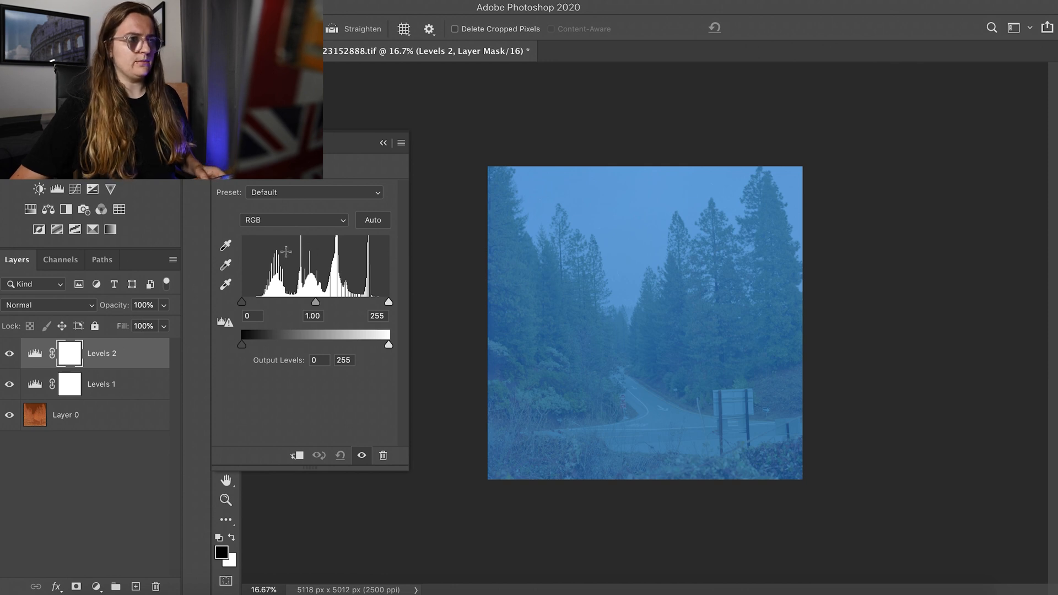
click(226, 266)
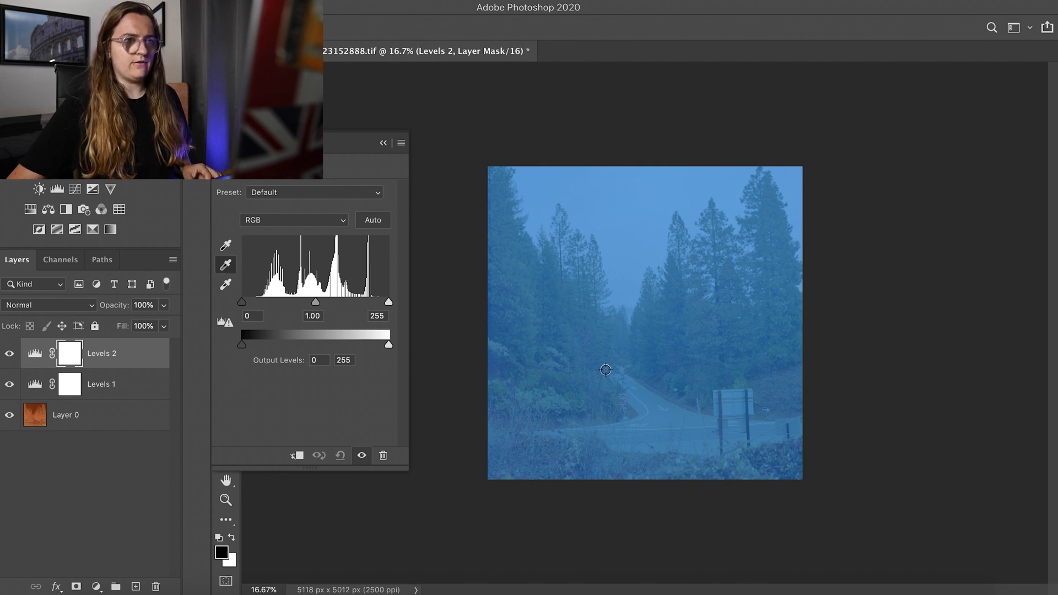
Try gray-point samples on the road curve, the road beside the sign and the roadside post, undoing each one.
click(637, 406)
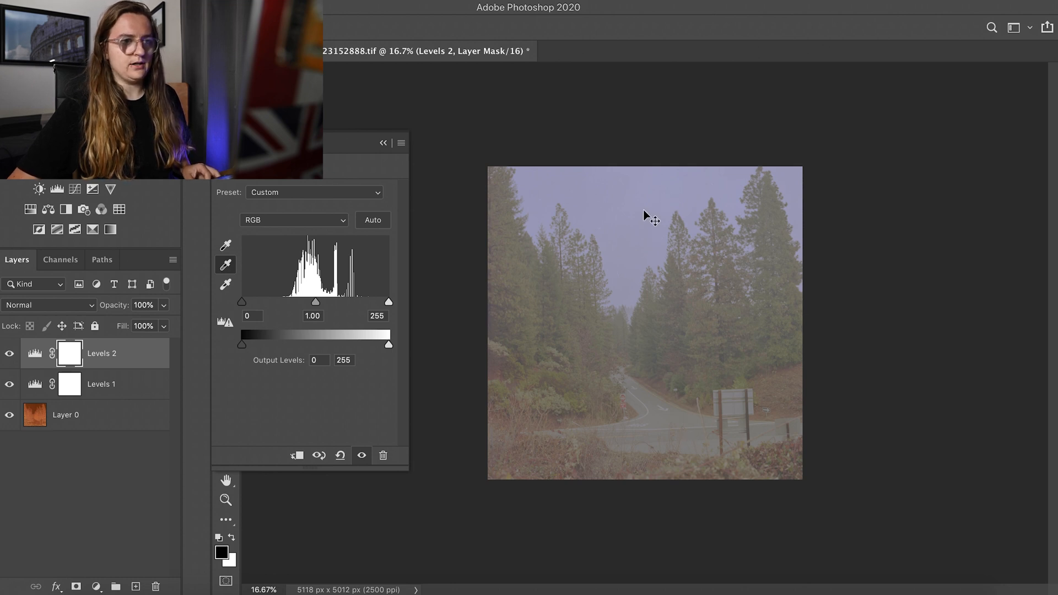
key(ctrl+z)
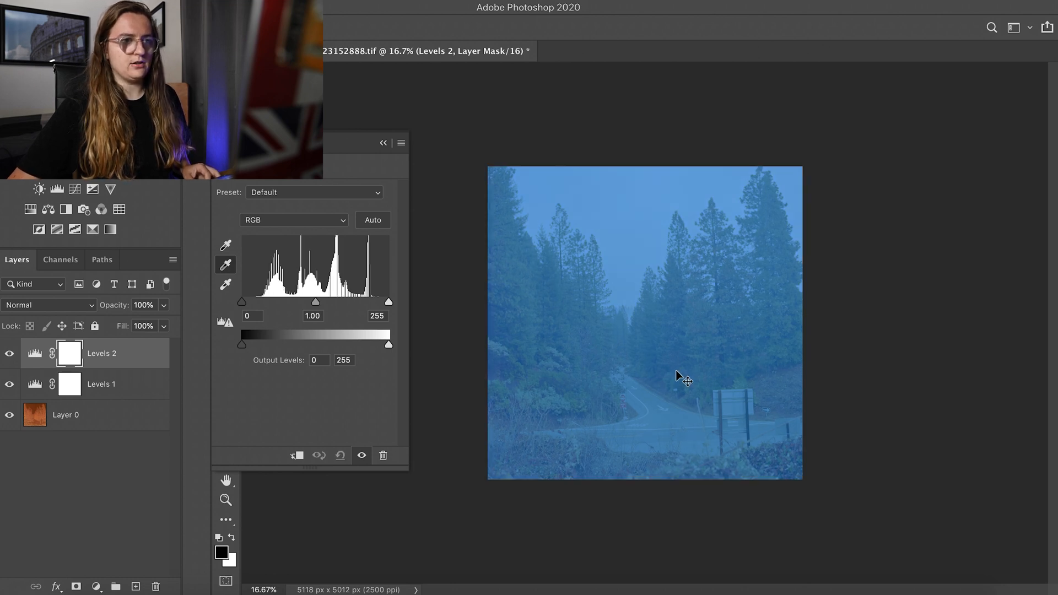
click(699, 444)
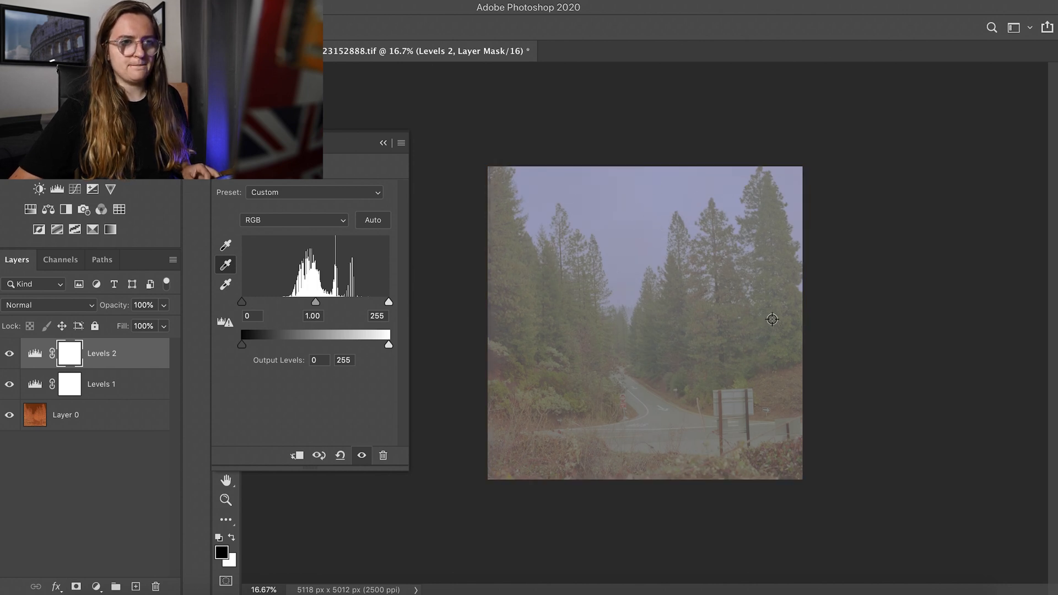
key(ctrl+z)
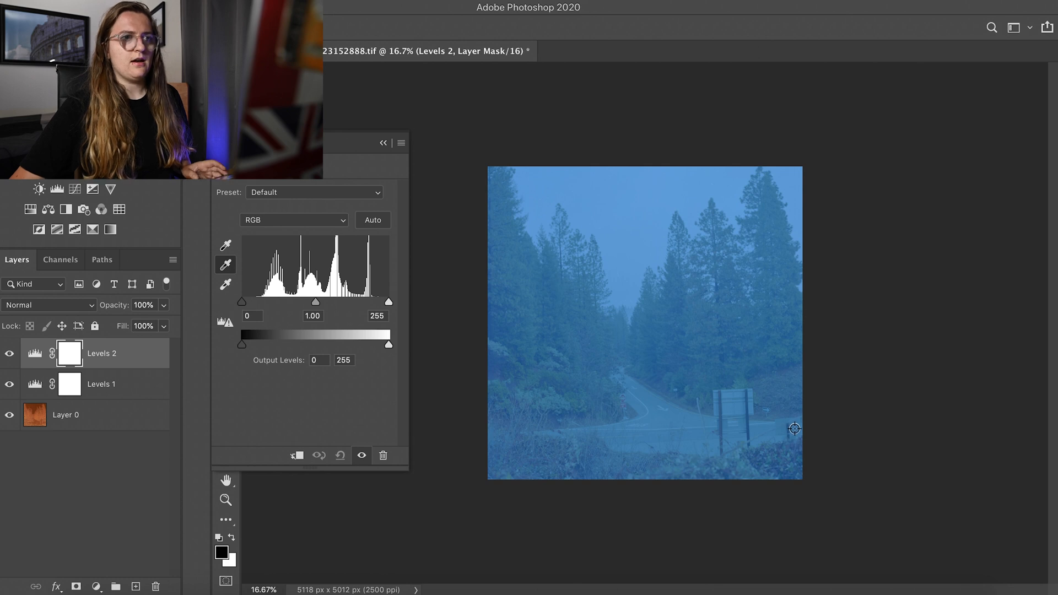
click(795, 429)
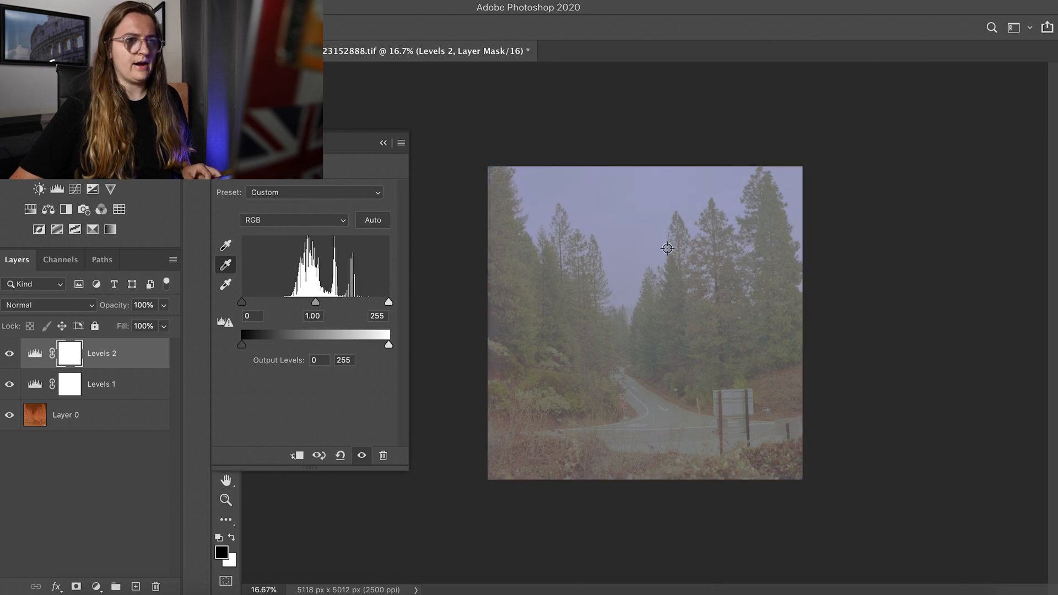
key(ctrl+z)
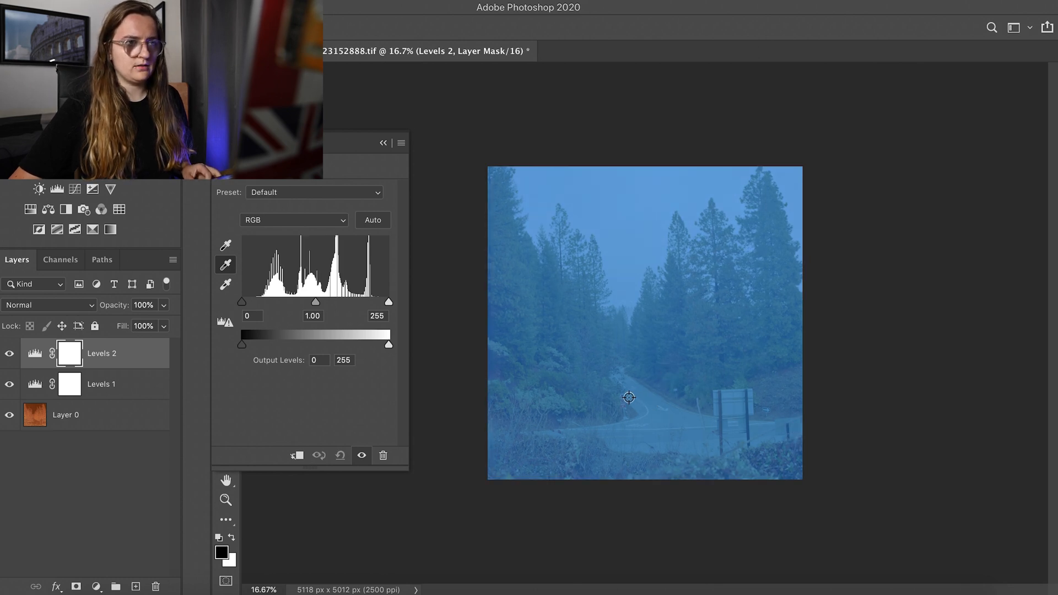
Set the second Levels layer's gray point from the distant road surface and raise its black input level to 74.
click(632, 381)
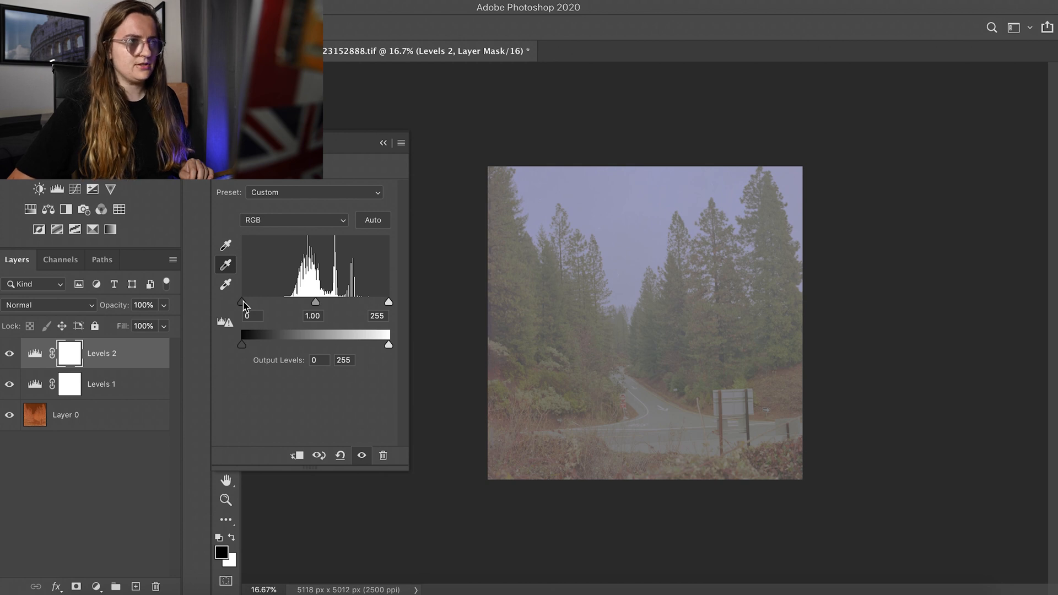
drag(244, 303, 287, 306)
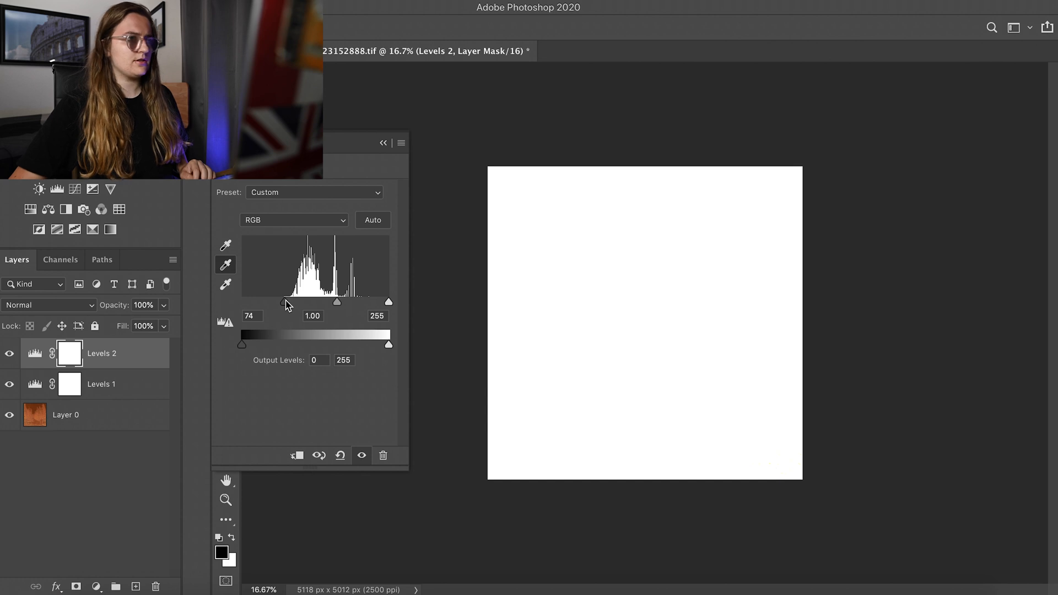
drag(286, 304, 285, 304)
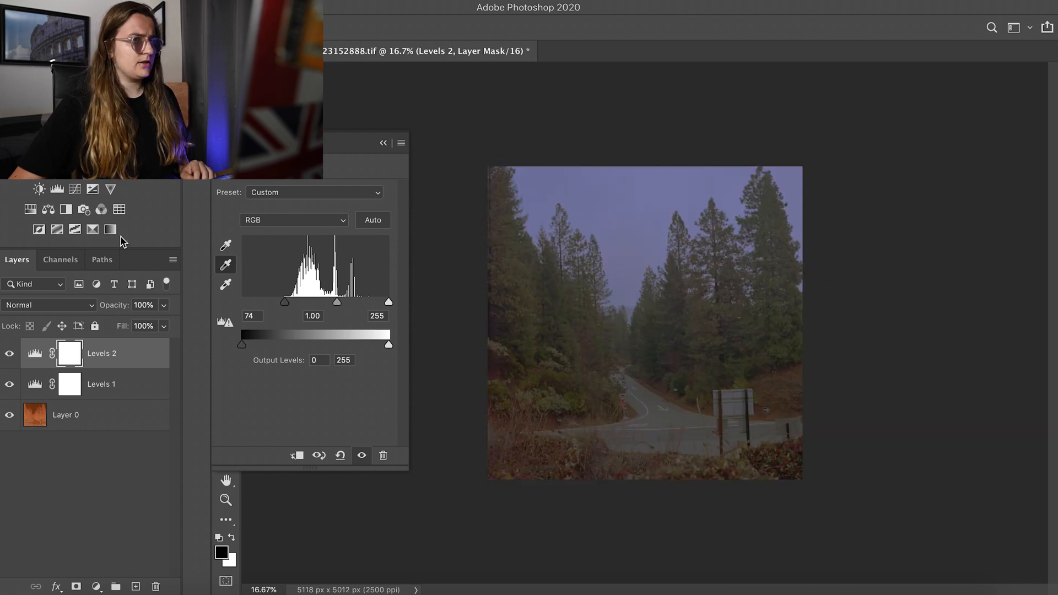
Add a Curves adjustment with an S-curve, lowering shadows at about 64 to 54 and raising highlights at about 172 to 216.
click(75, 190)
key(c)
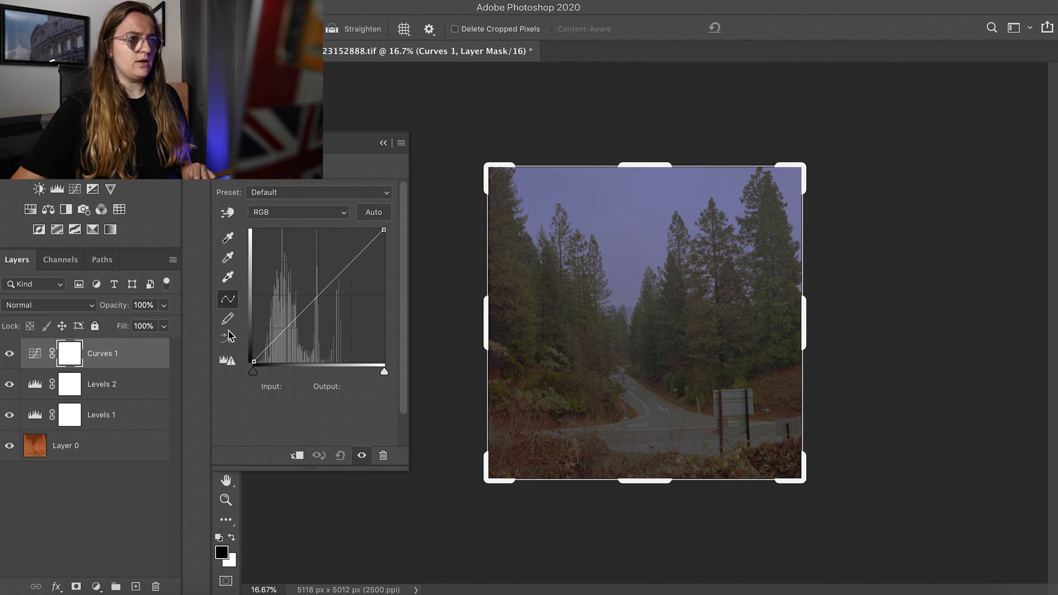
drag(281, 329, 287, 334)
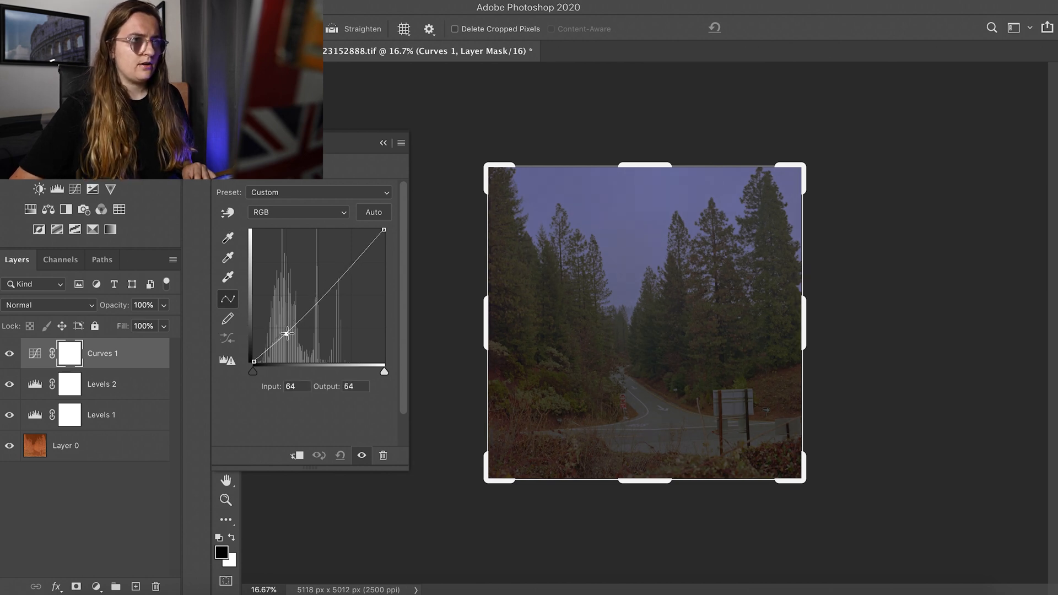
click(354, 263)
drag(354, 263, 342, 251)
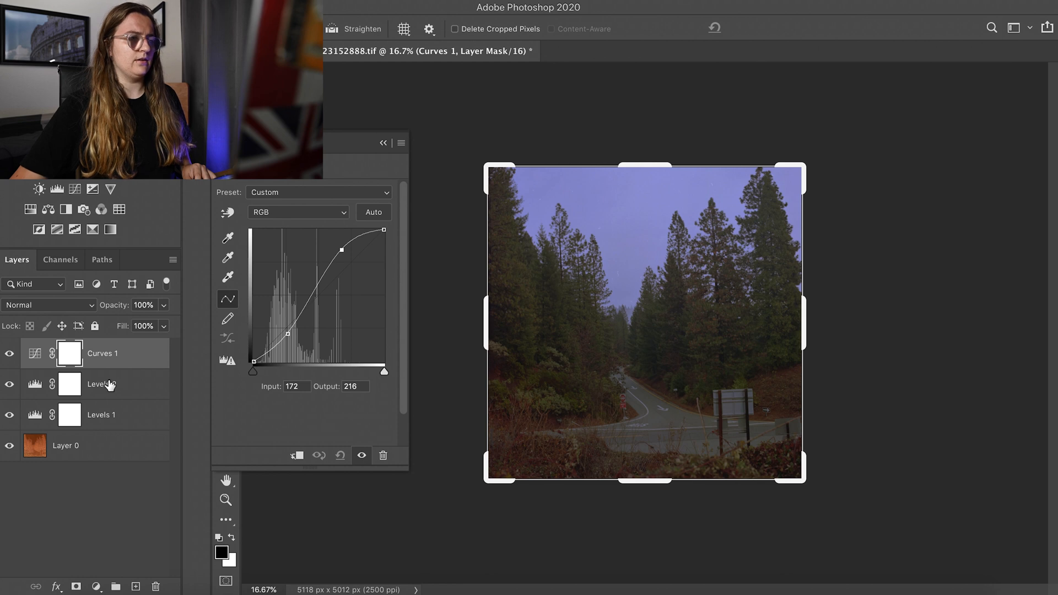
Set the white input level of the Levels 2 layer to 197 and collapse its settings.
click(106, 384)
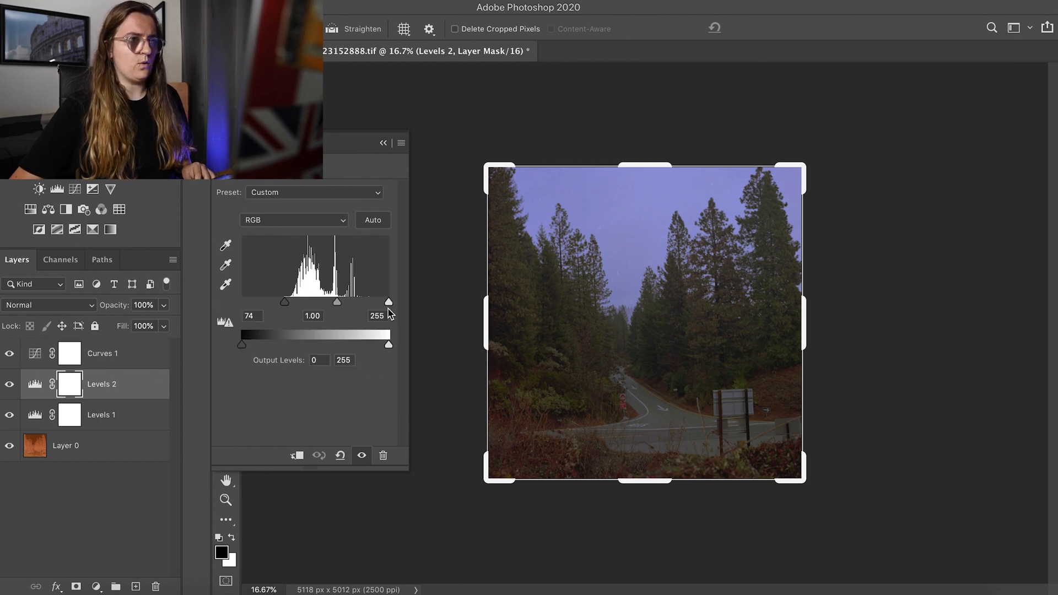
drag(389, 303, 358, 301)
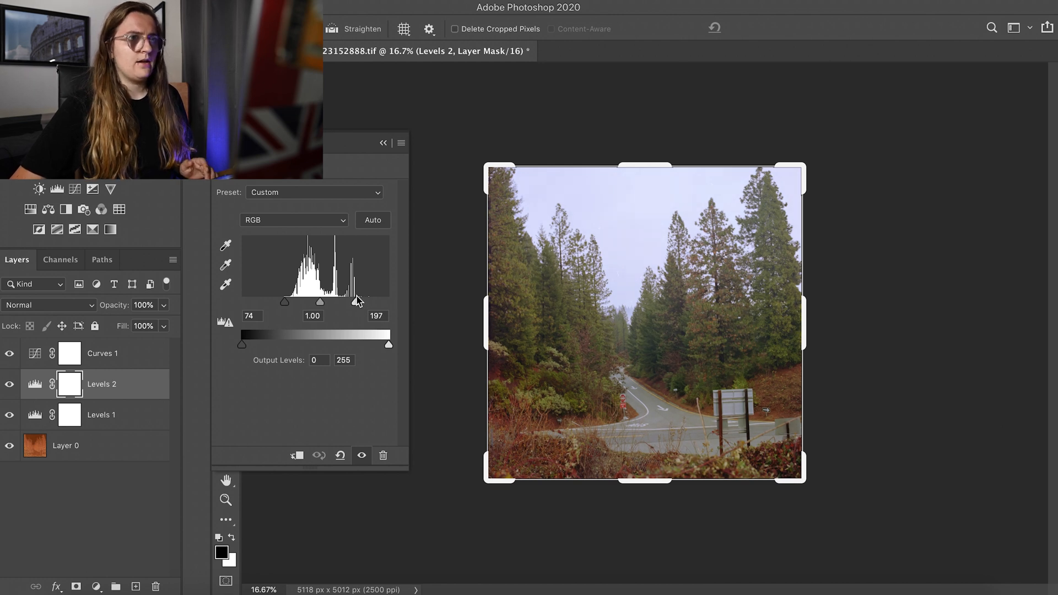
click(383, 143)
Recrop to about 6086 × 5823 px, straightening along the photo's top edge and including the black film border on all sides.
drag(488, 166, 468, 148)
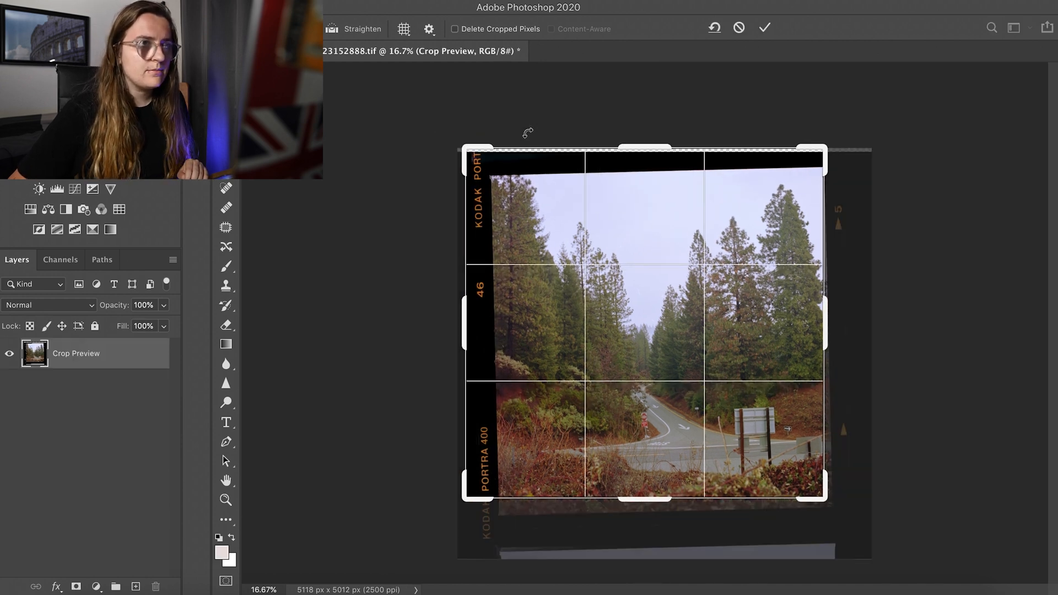
drag(521, 176, 806, 167)
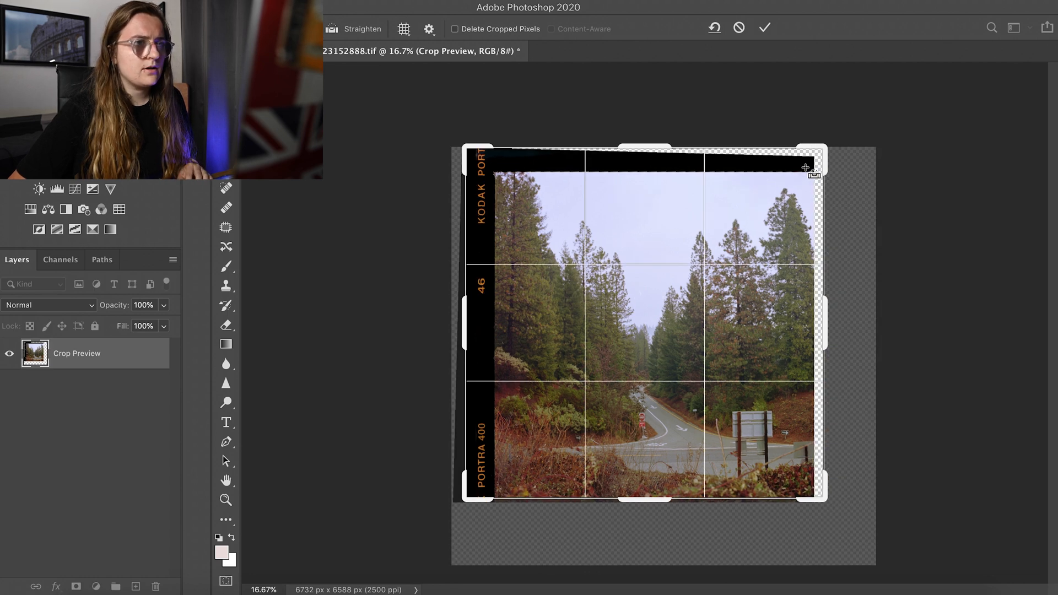
drag(465, 326, 467, 325)
drag(823, 317, 833, 319)
drag(660, 153, 655, 150)
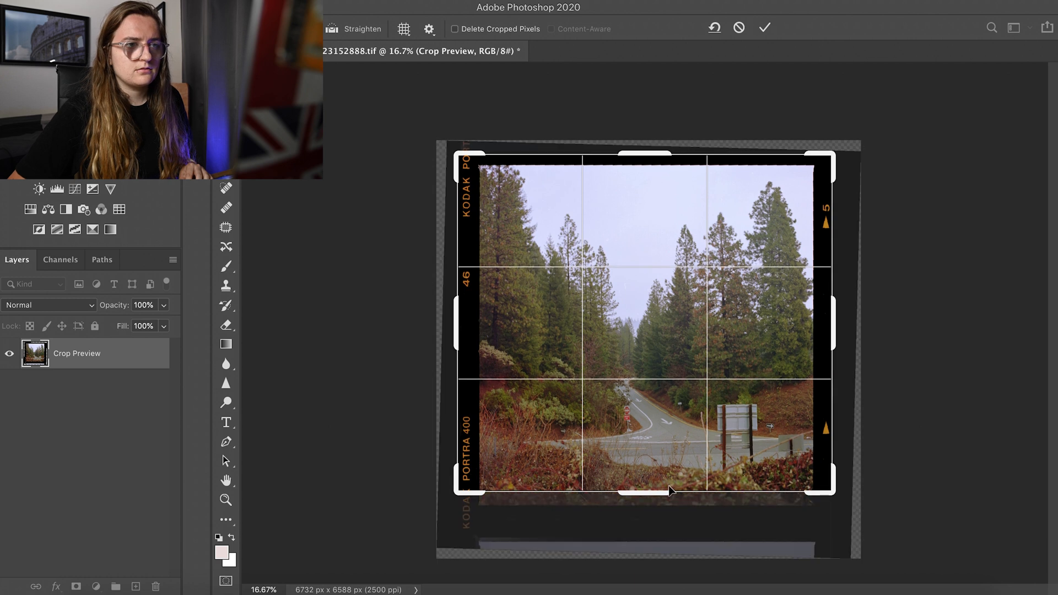
drag(655, 498, 654, 508)
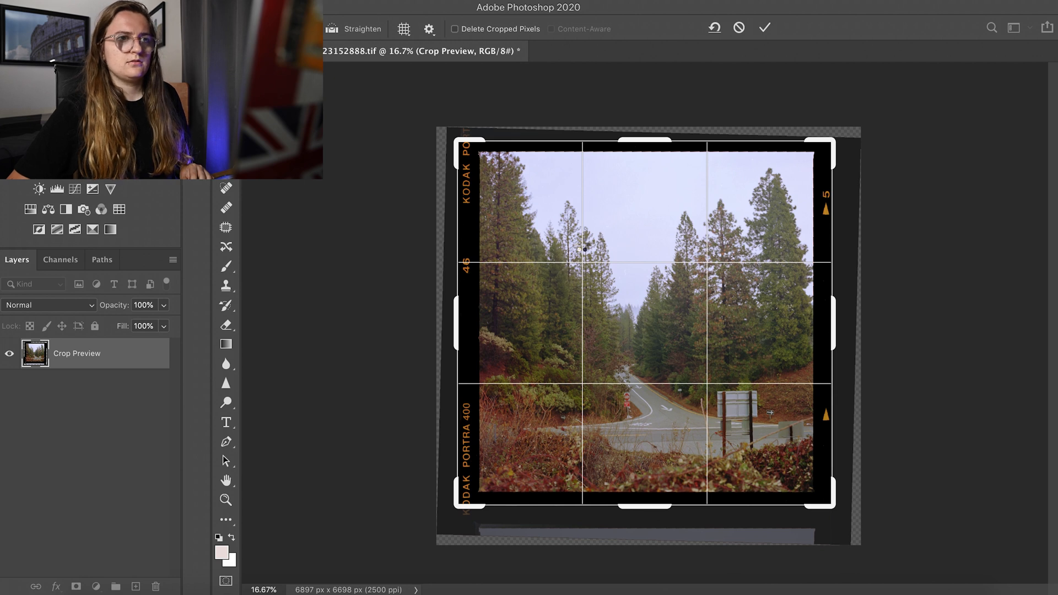
key(Return)
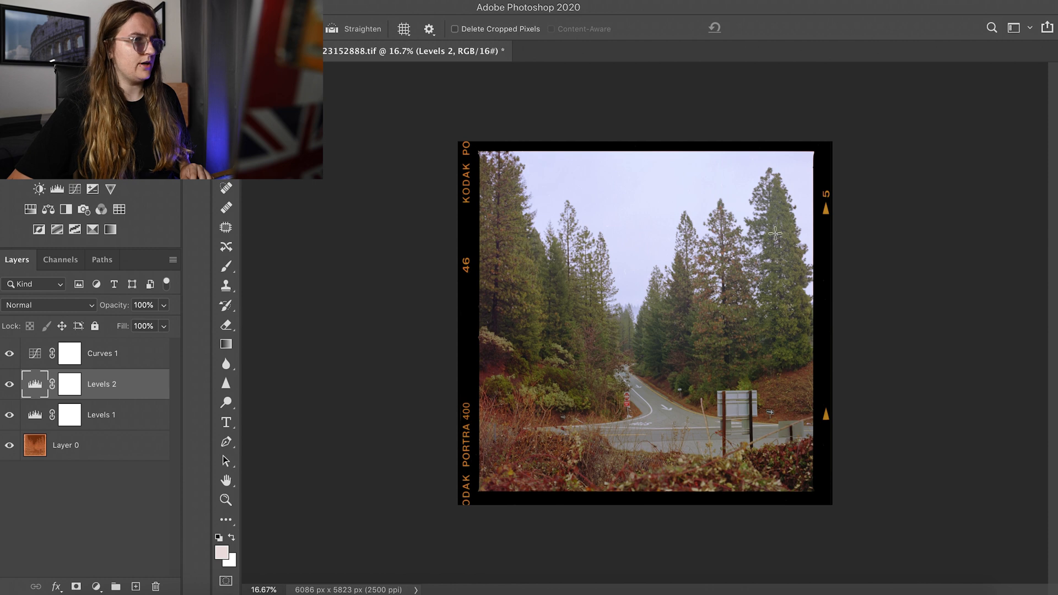
Try a third Levels adjustment above the Curves layer with the black input level raised to 44.
click(113, 357)
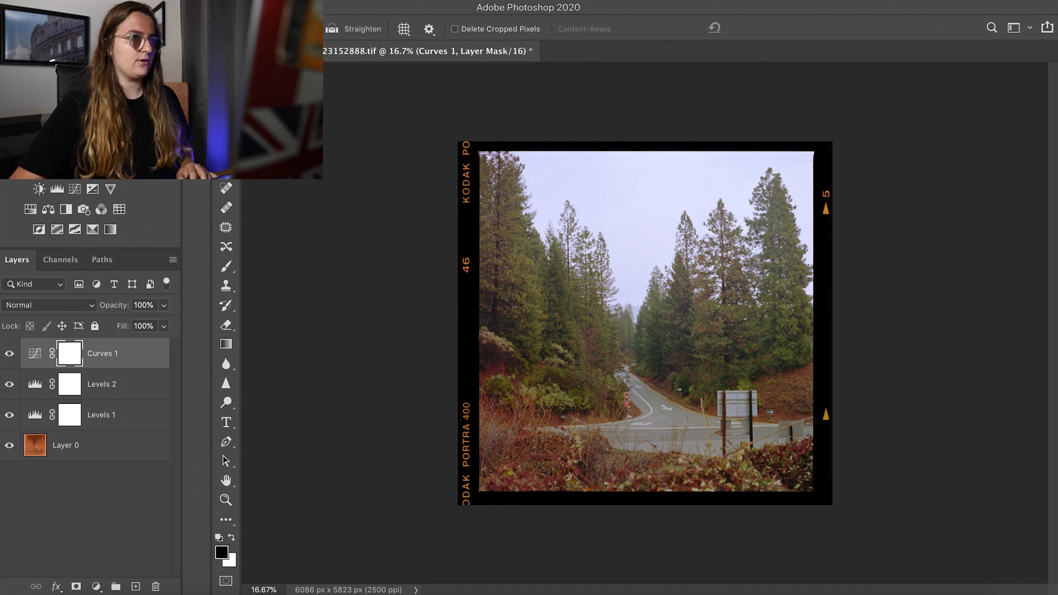
key(e)
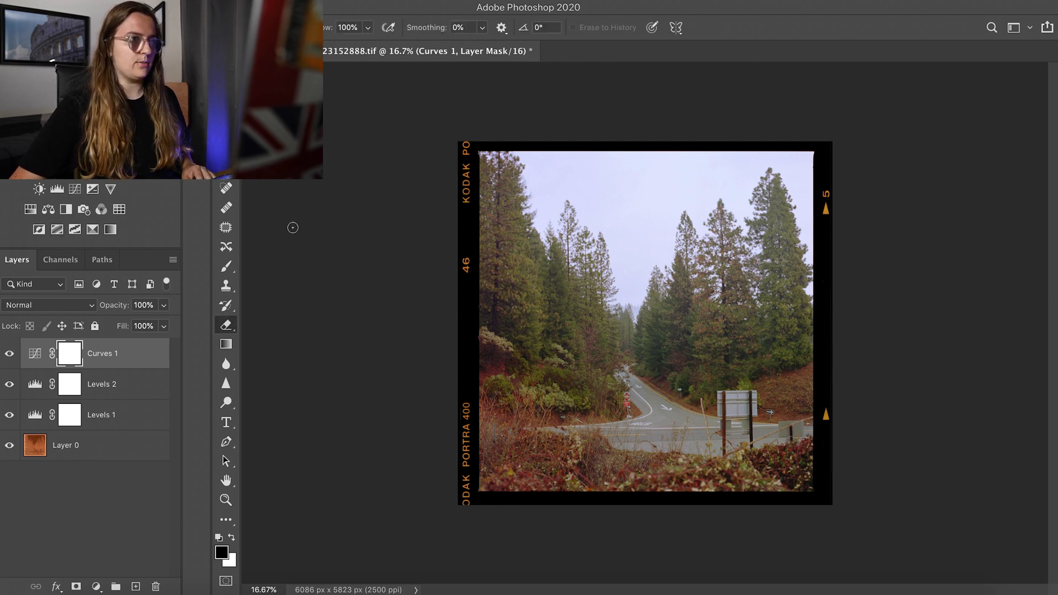
key(m)
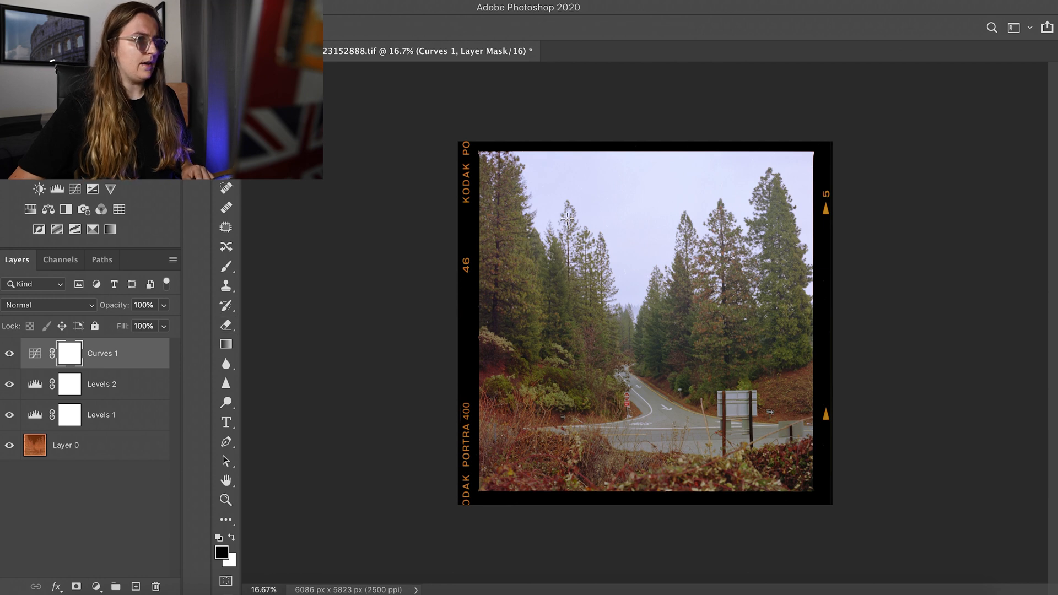
click(58, 190)
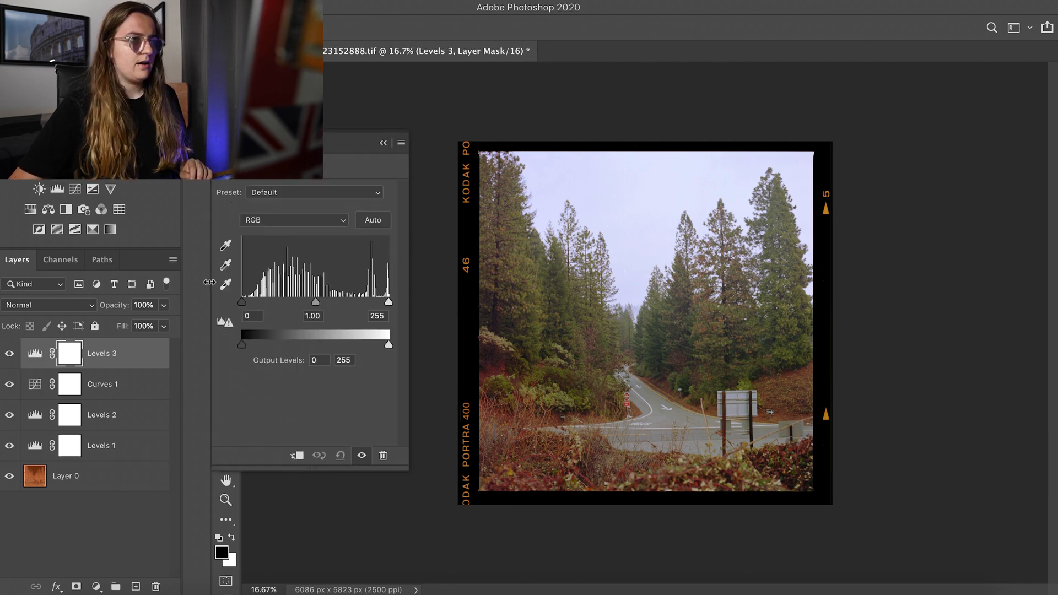
mouse_move(245, 308)
mouse_down()
mouse_move(232, 309)
mouse_move(252, 309)
mouse_move(245, 311)
mouse_up()
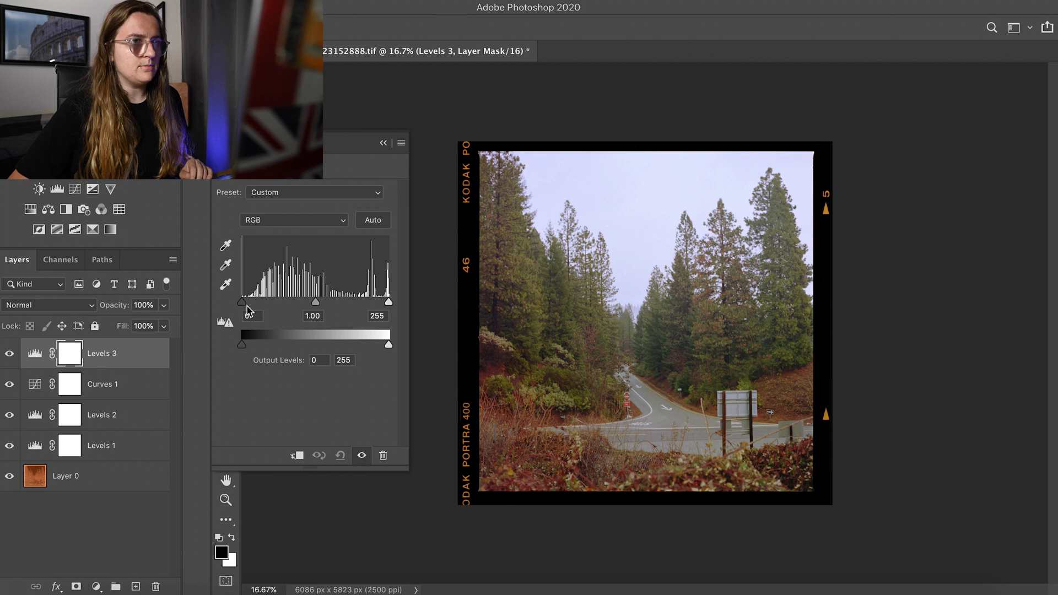
drag(244, 307, 265, 307)
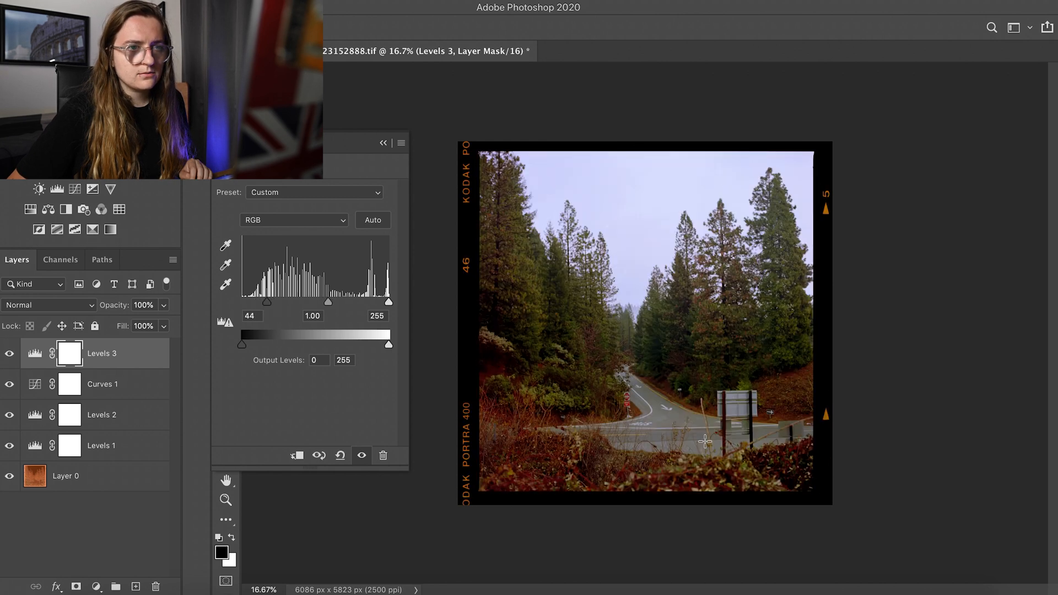
Place color samplers on the dark lower-right foliage and the sky's top edge, and delete the trial Levels 3 layer.
click(791, 482)
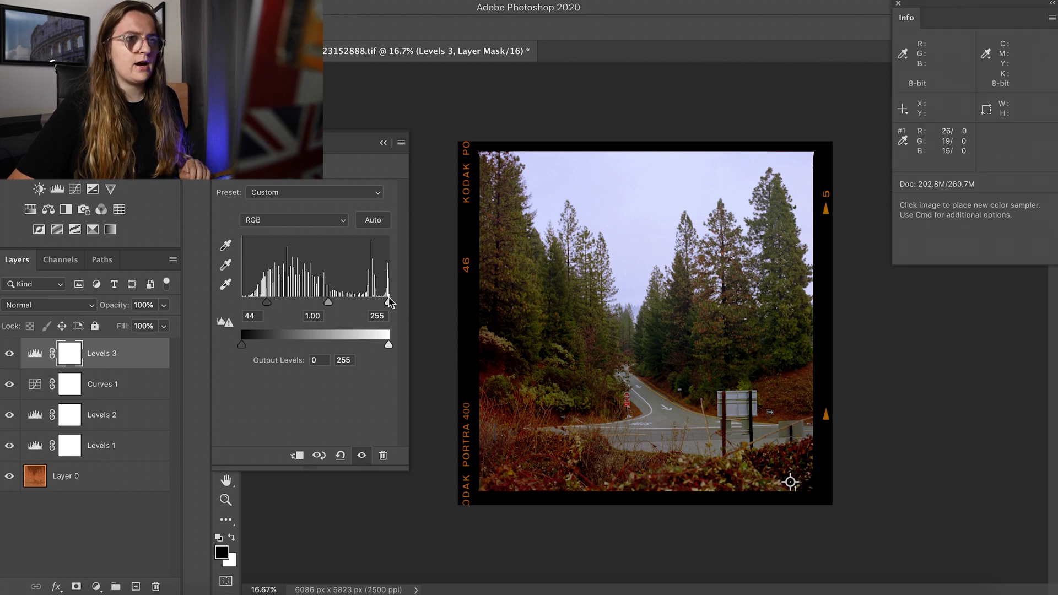
drag(389, 306, 369, 305)
drag(374, 305, 371, 305)
click(663, 157)
drag(111, 358, 156, 585)
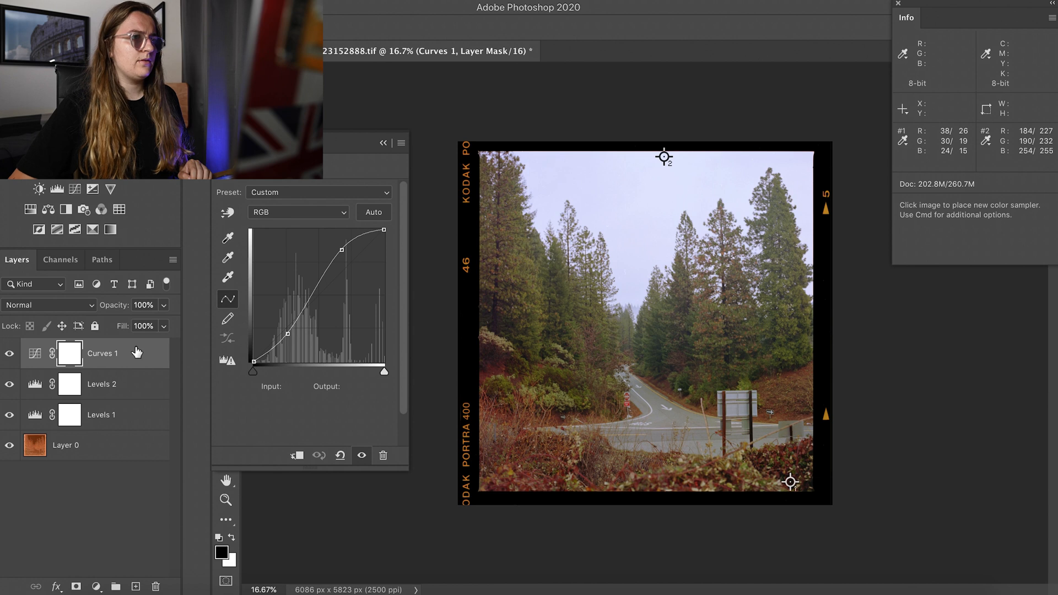
Add a second Curves adjustment above Curves 1 and set the red channel's black point to input 7.
click(75, 191)
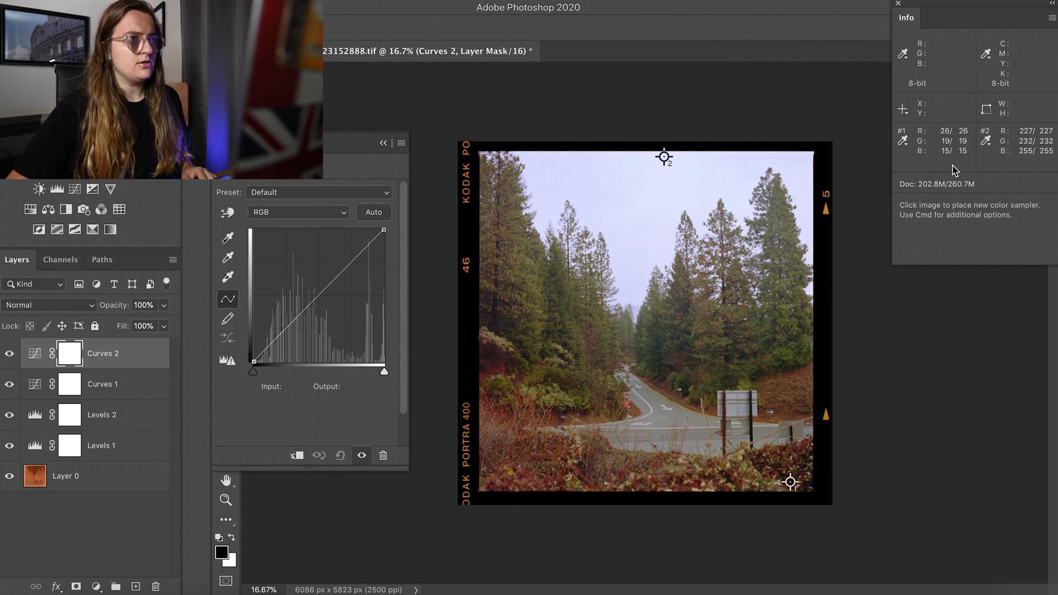
click(307, 216)
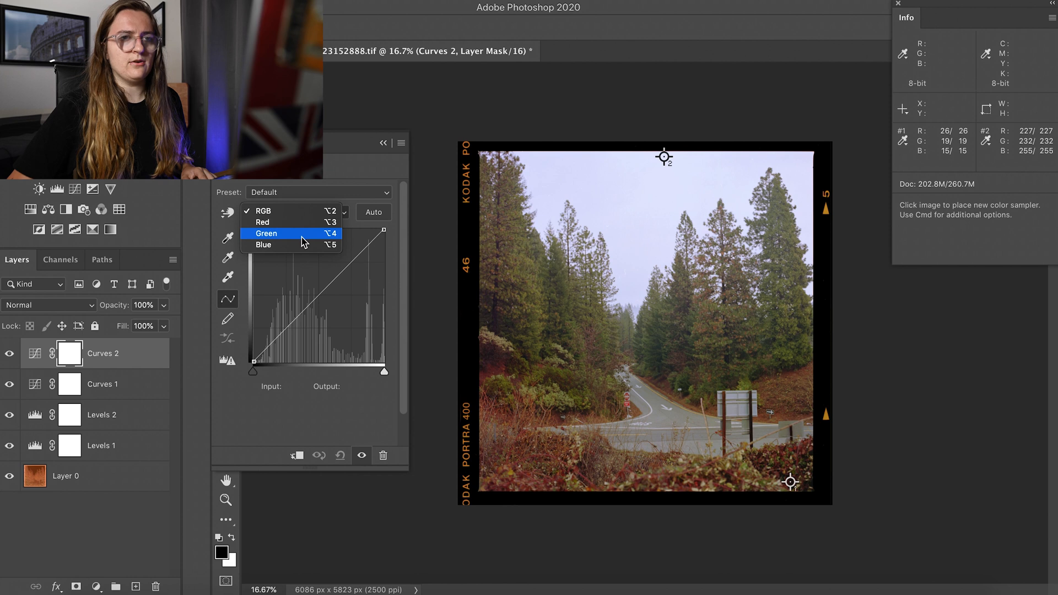
click(298, 223)
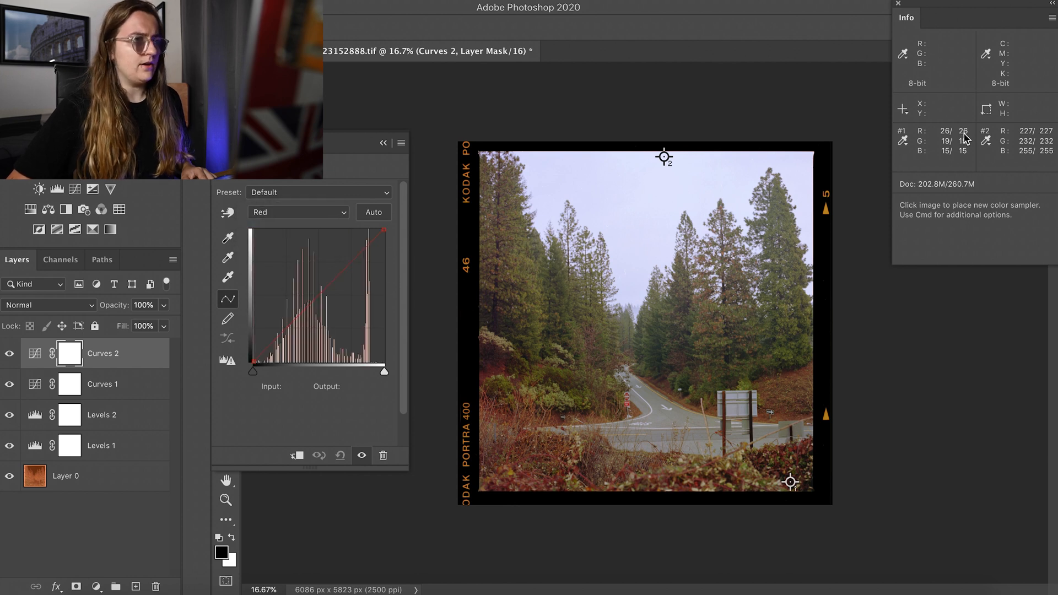
click(252, 364)
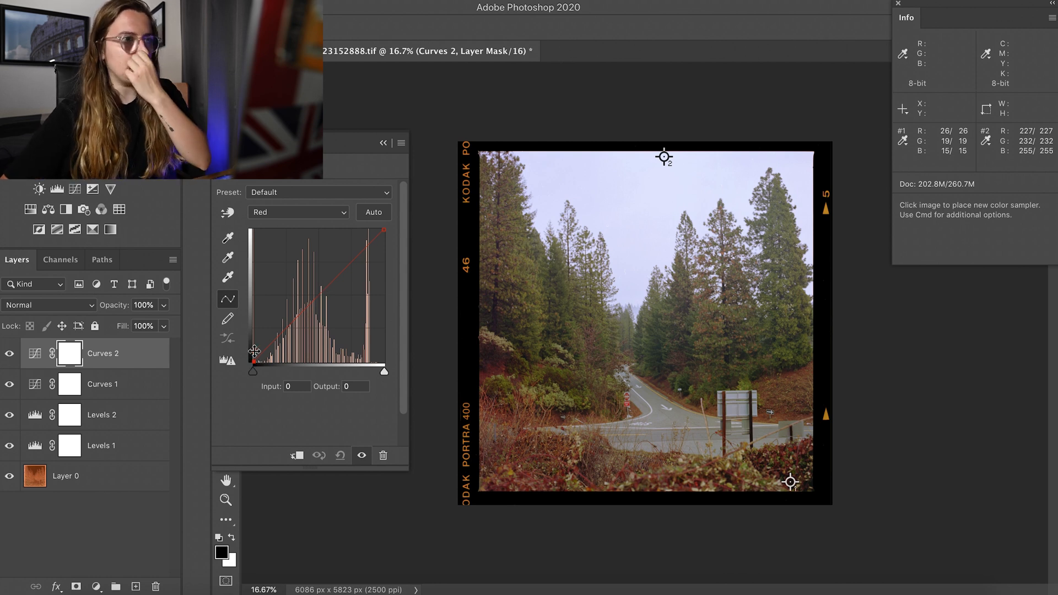
key(Right)
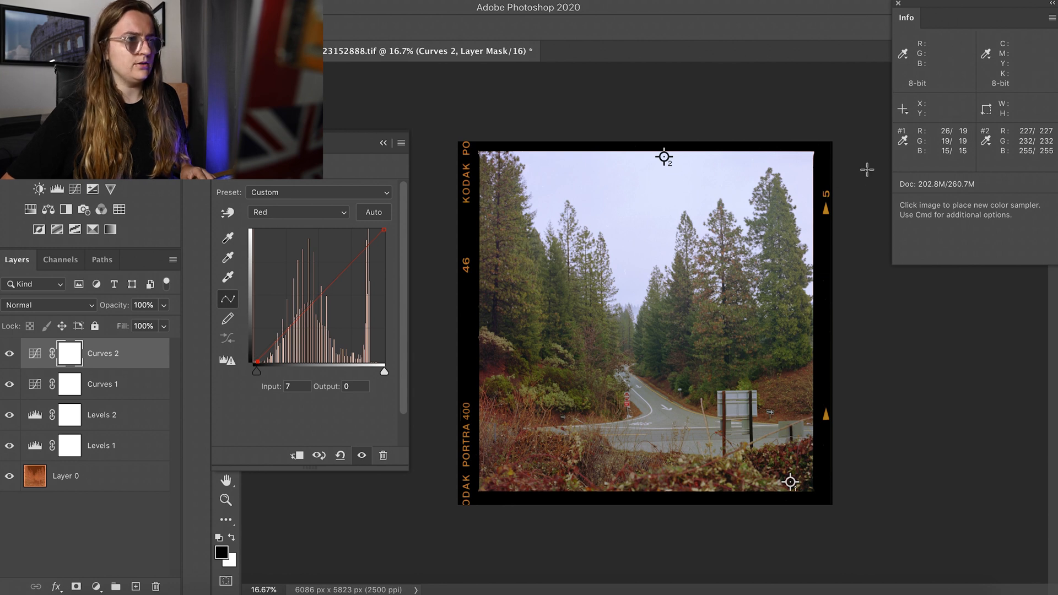
Raise the black point of the blue channel in Curves 2 to output 4.
click(274, 214)
click(273, 233)
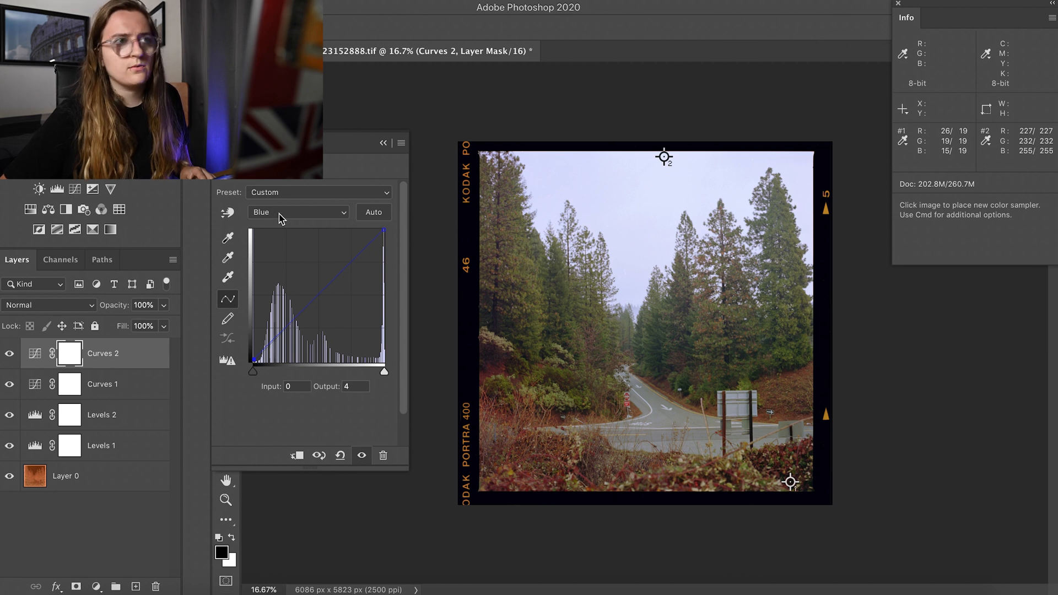
click(281, 215)
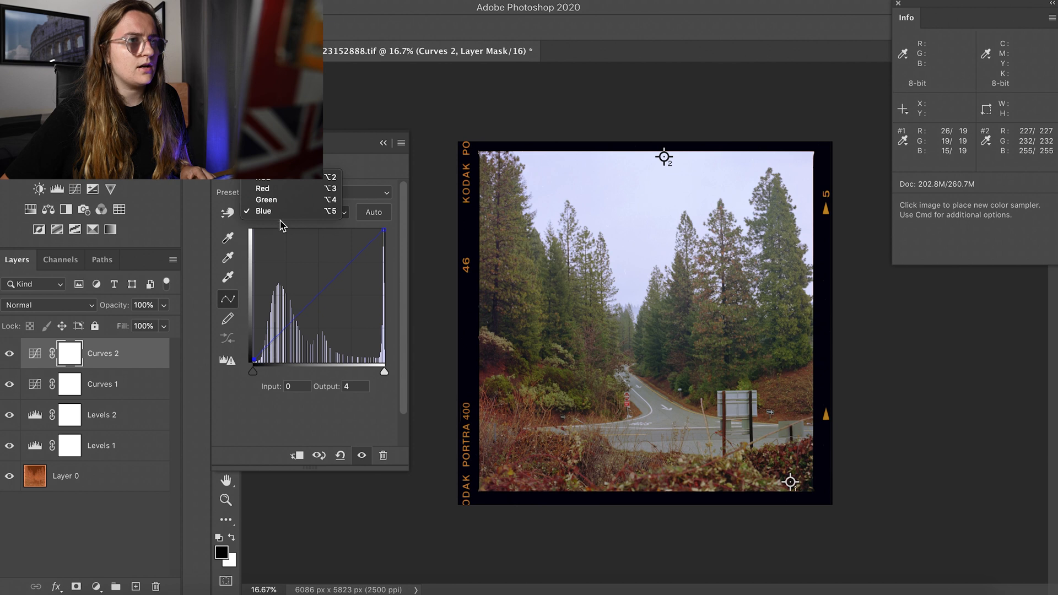
Lower the white point of the blue channel in Curves 2 to output 232.
click(382, 230)
key(Down)
key(Down)
key(Down)
key(Down)
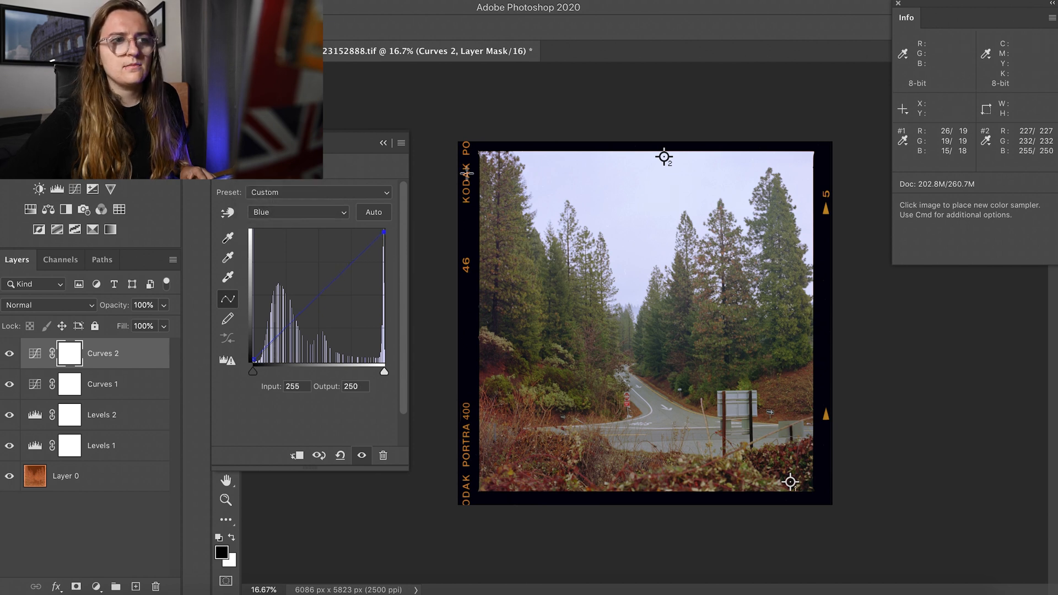
key(Down)
key(Down)
key(Down)
key(Down)
key(Down)
key(Down)
key(Down)
key(Down)
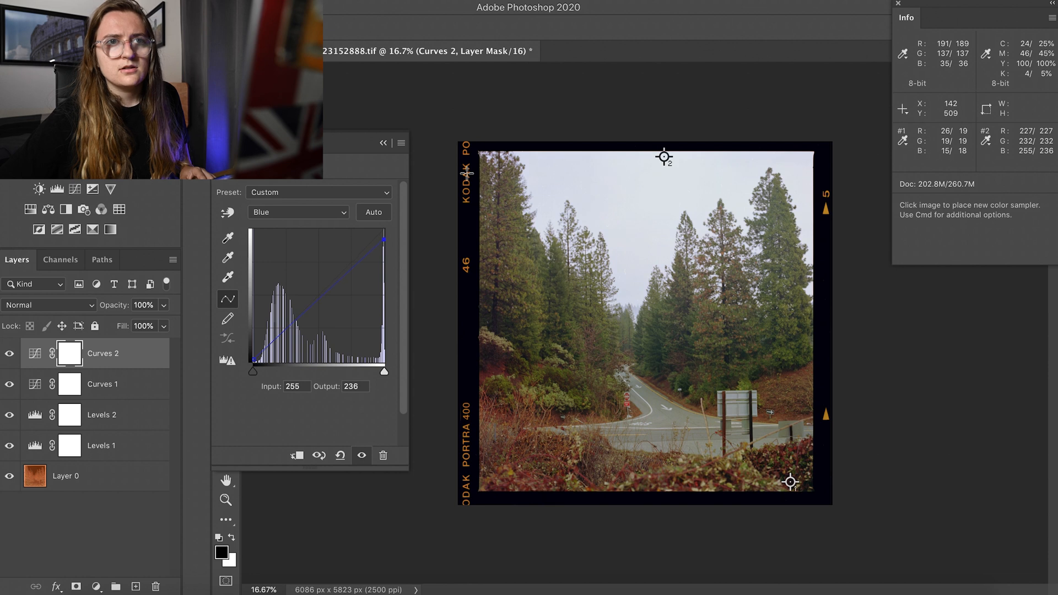
key(Down)
key(Down)
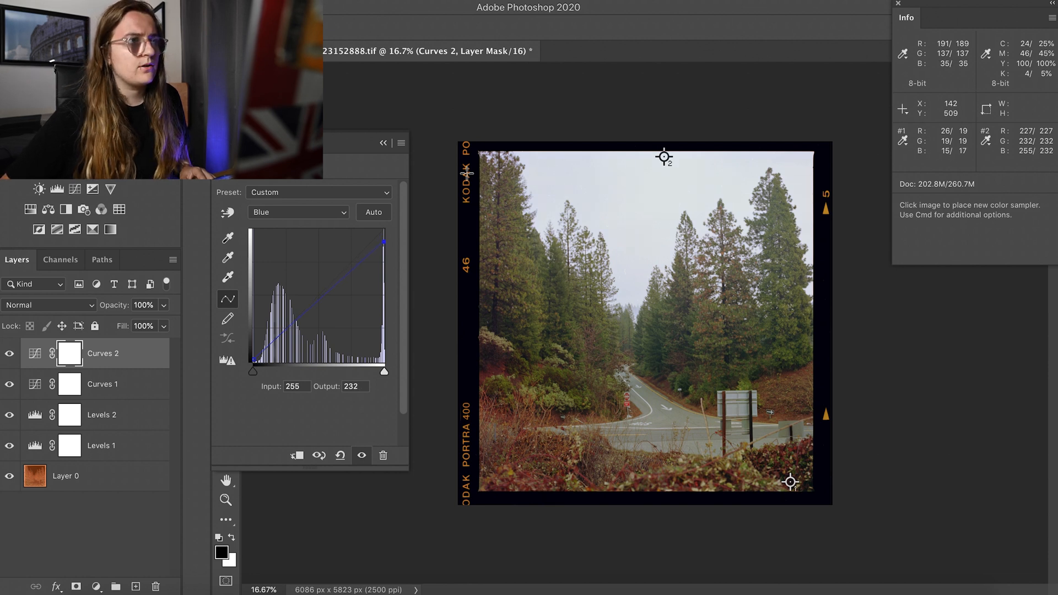
Lower the red channel's white point input to about 251 and raise the blue channel's black point output to 6 in Curves 2.
click(302, 212)
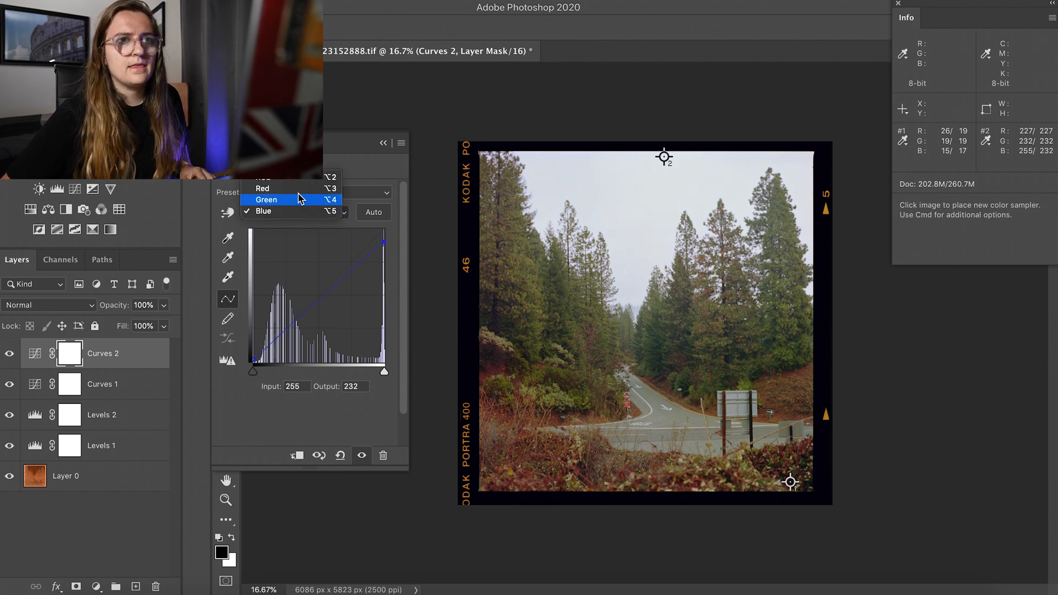
click(301, 189)
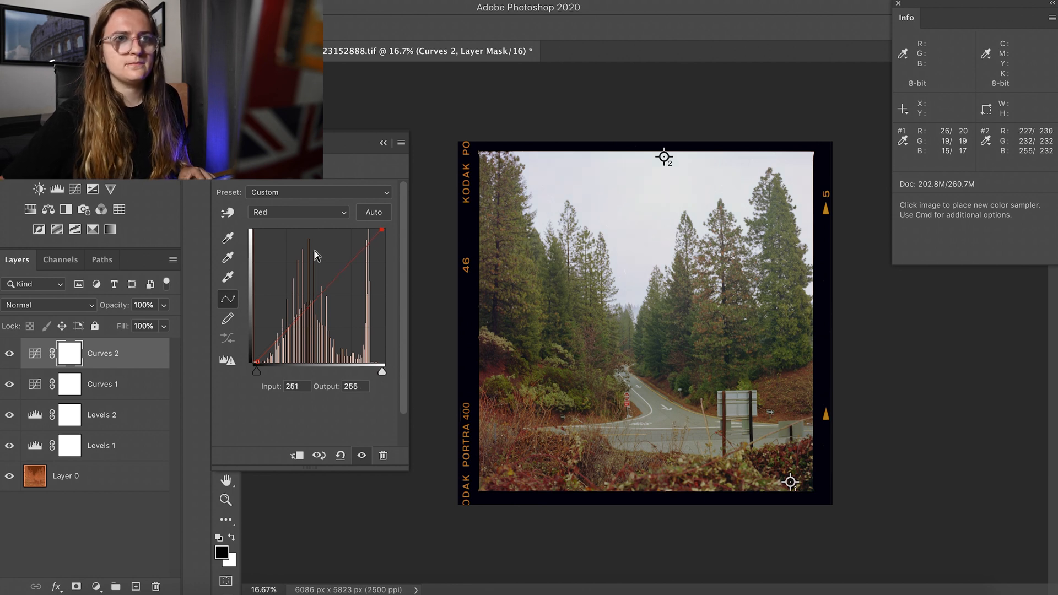
key(alt+5)
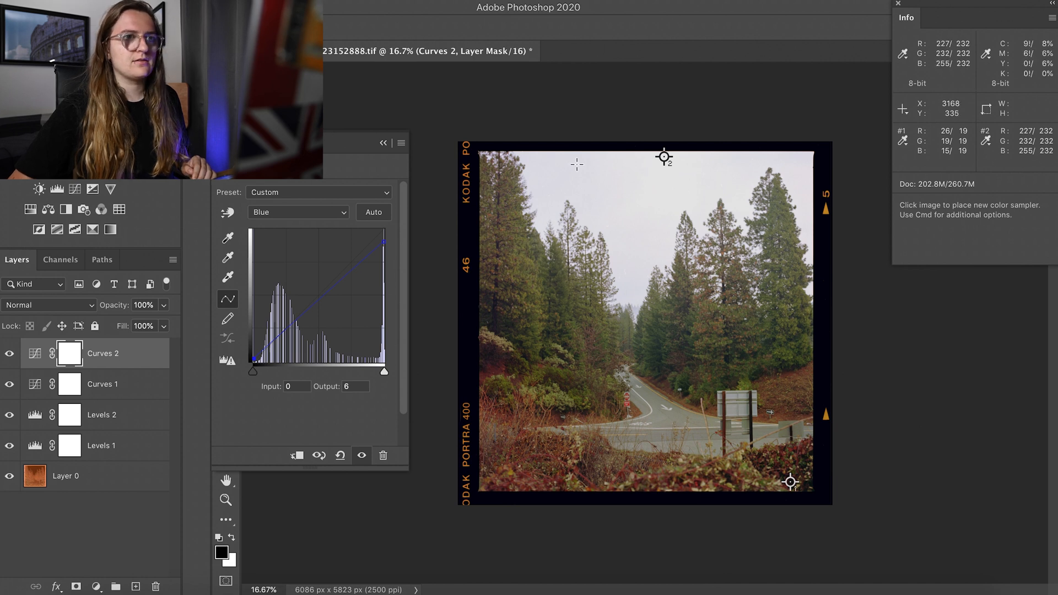
click(383, 144)
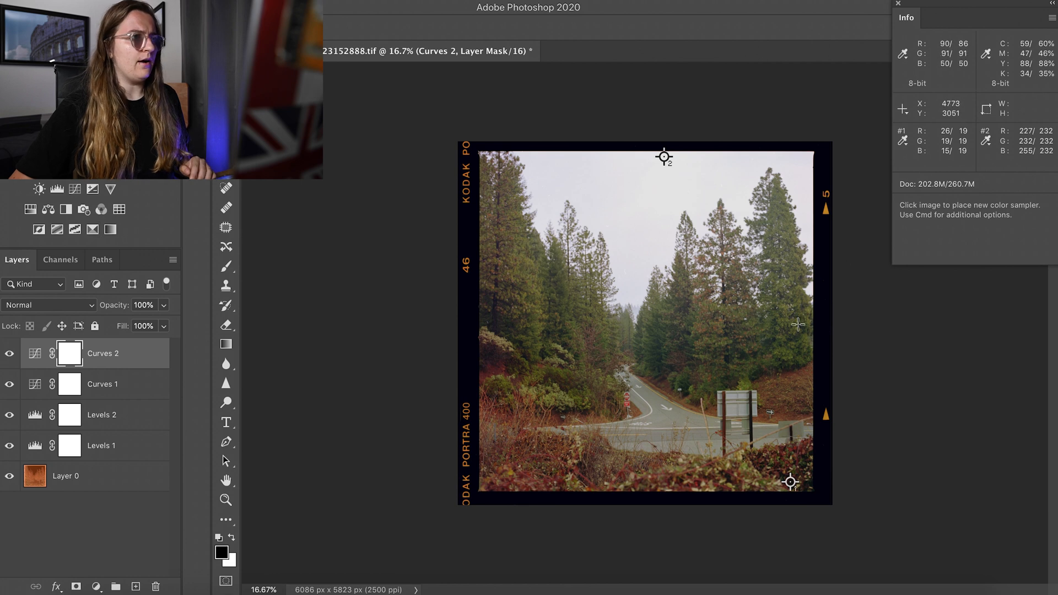
Add a Color Balance adjustment with midtones at Cyan–Red -7, Magenta–Green +5 and Yellow–Blue -5.
click(48, 210)
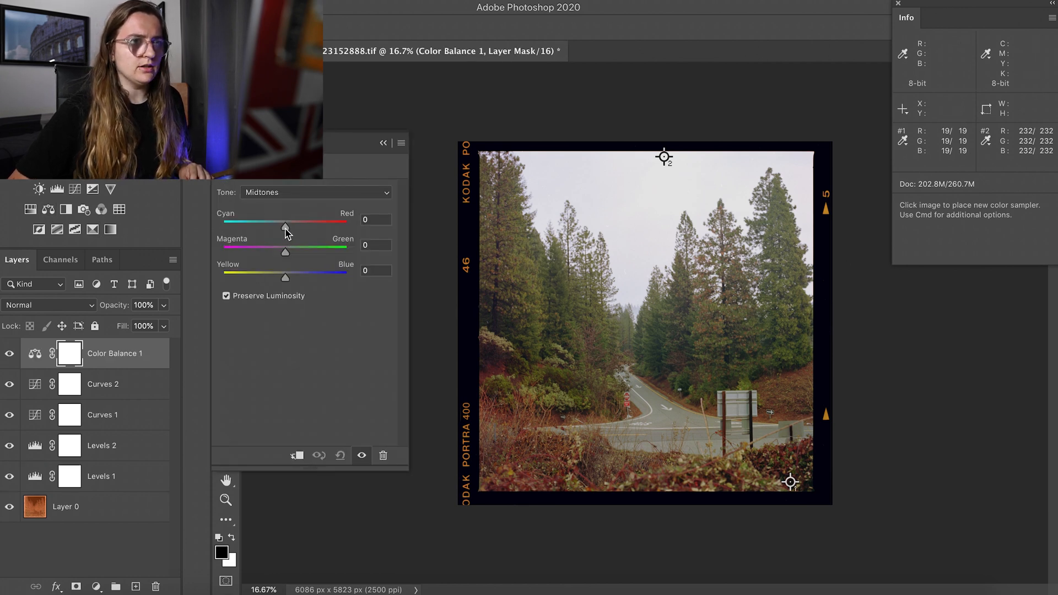
drag(285, 228, 281, 228)
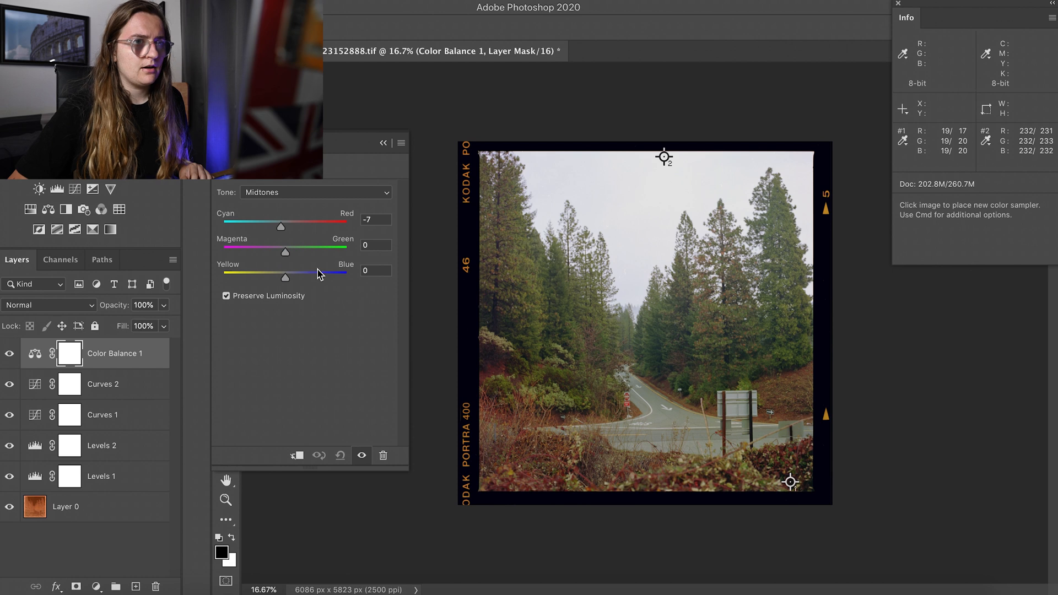
drag(286, 253, 290, 260)
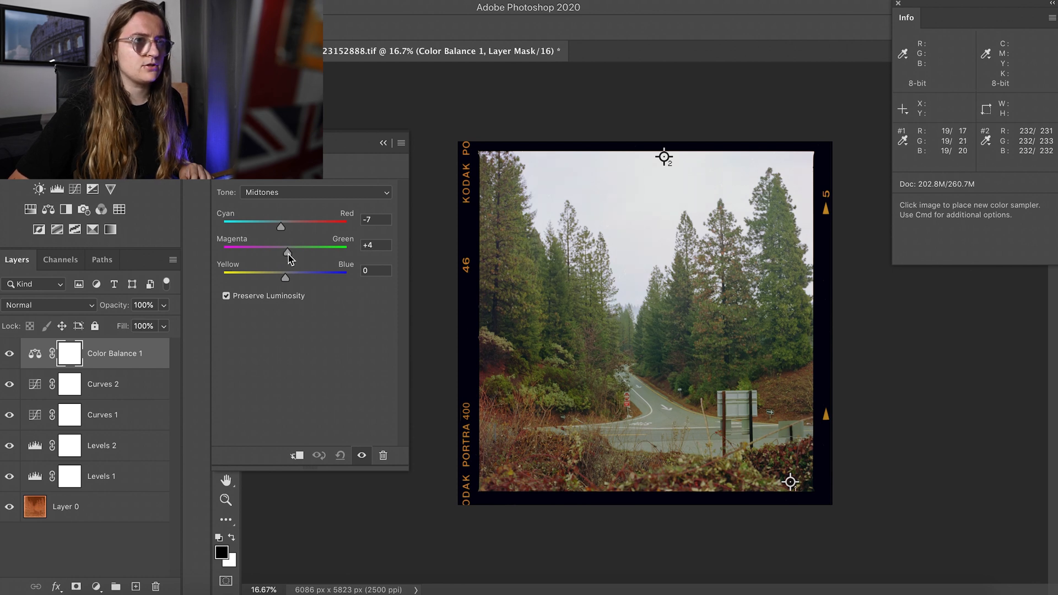
drag(285, 283, 283, 282)
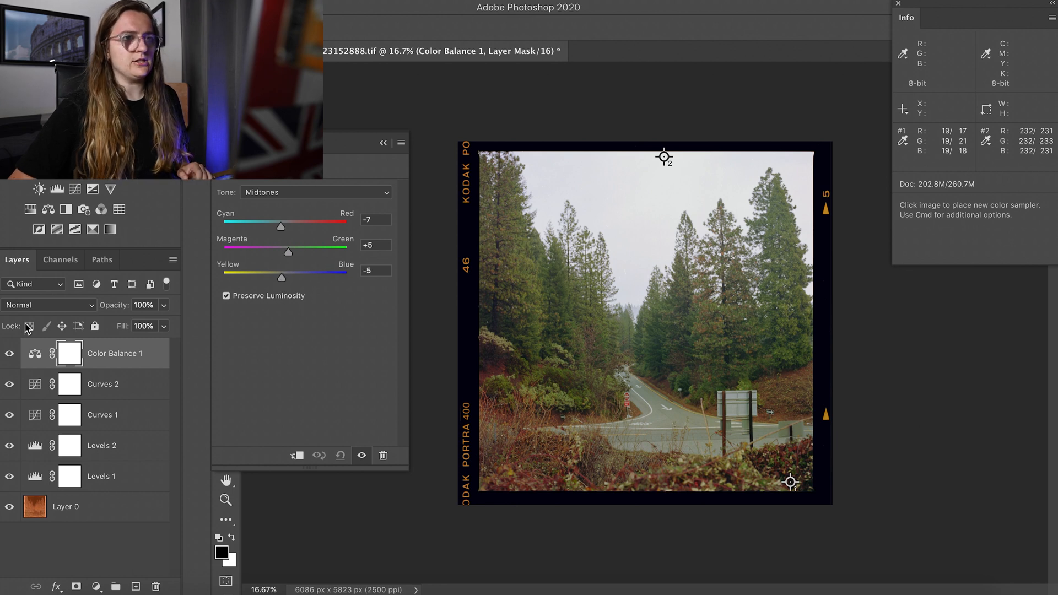
Compare the photo with and without the Color Balance layer and fine-tune its midtone Magenta–Green value to about +2.
click(10, 354)
click(10, 354)
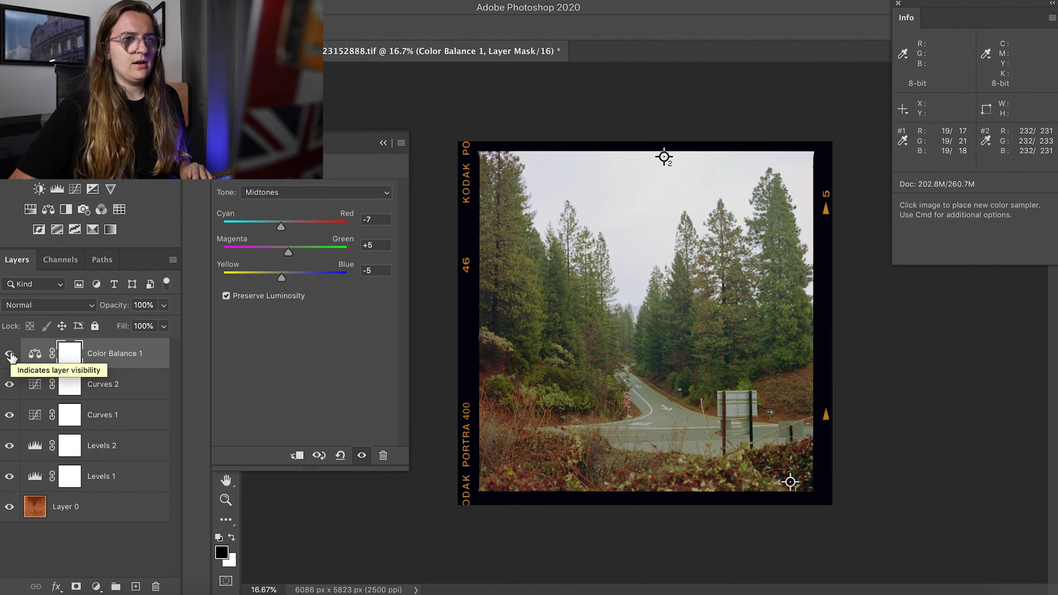
click(10, 354)
click(10, 354)
click(10, 354)
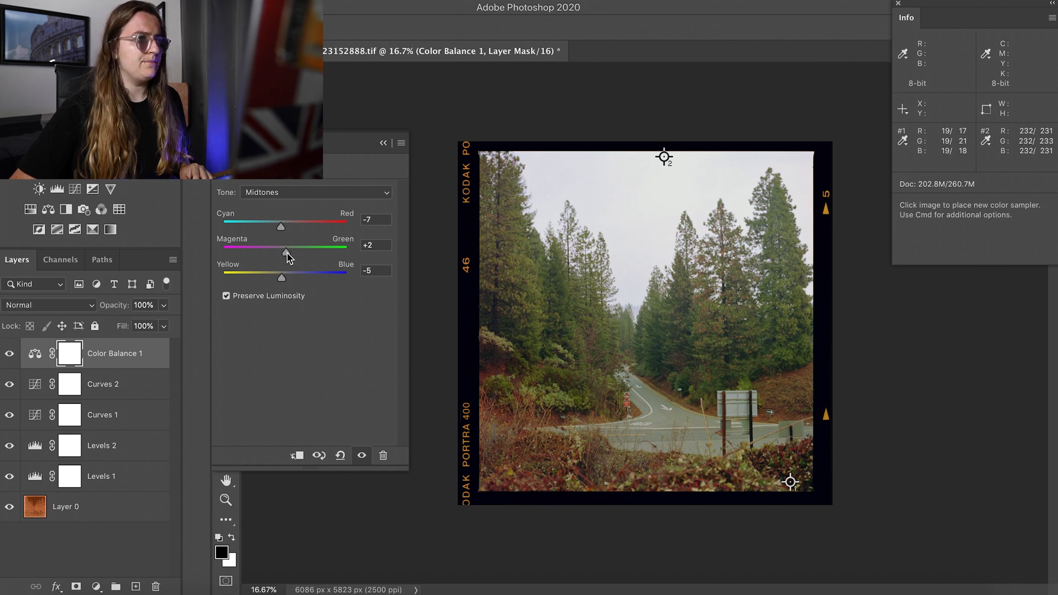
click(383, 144)
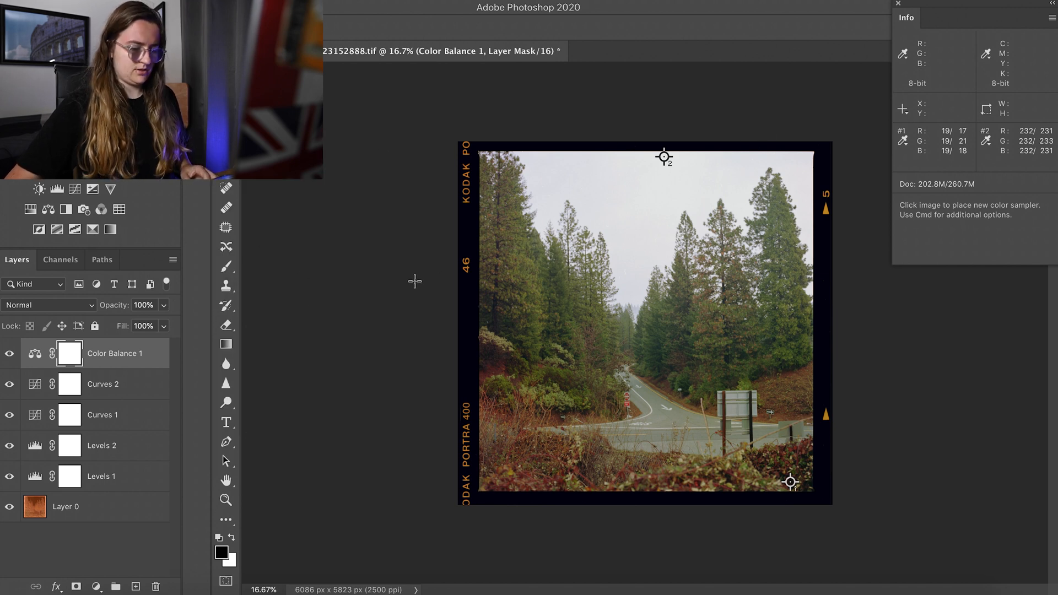
Create an empty top layer and spot-heal the hair-shaped mark in the sky above the distant trees and the white speck in the left trees.
click(136, 586)
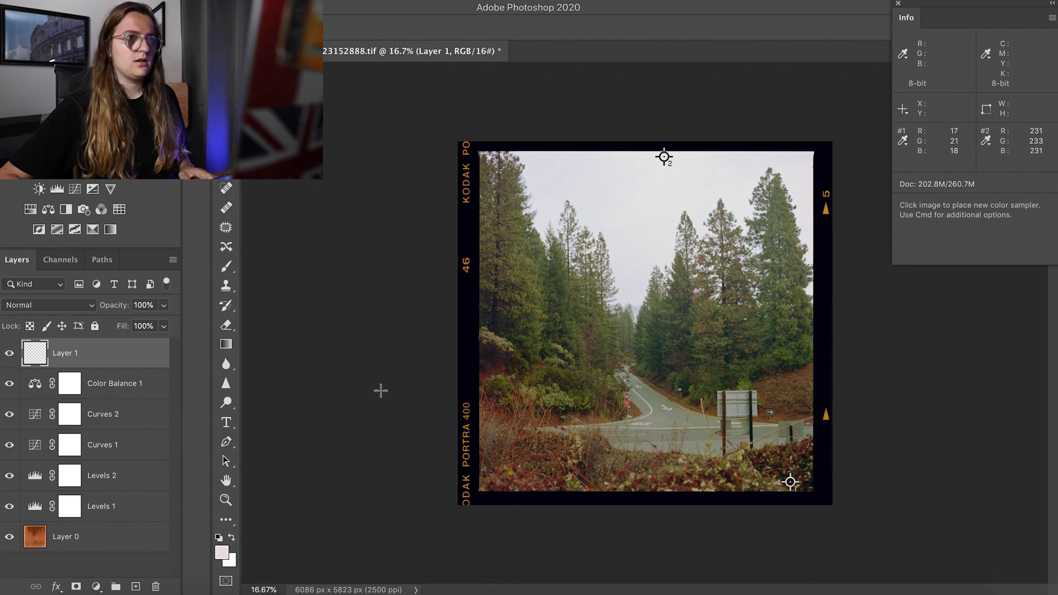
key(super+1)
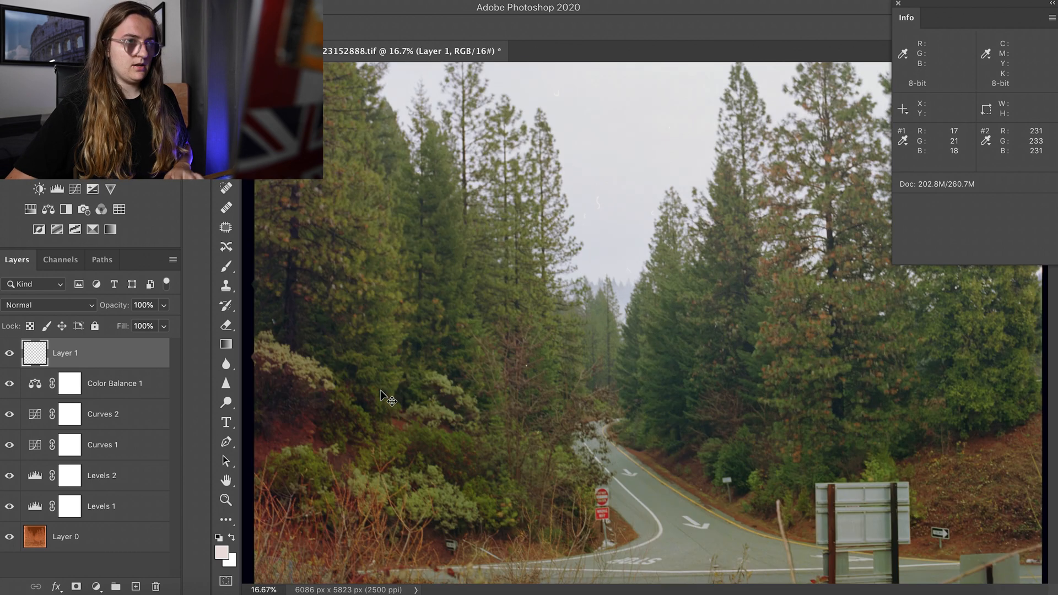
key(j)
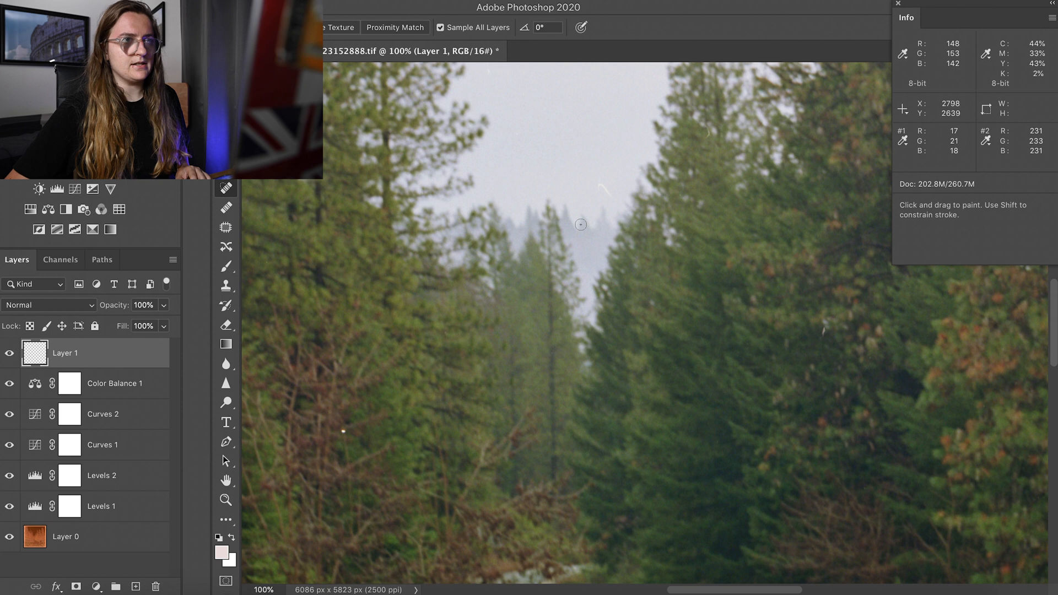
drag(601, 184, 610, 196)
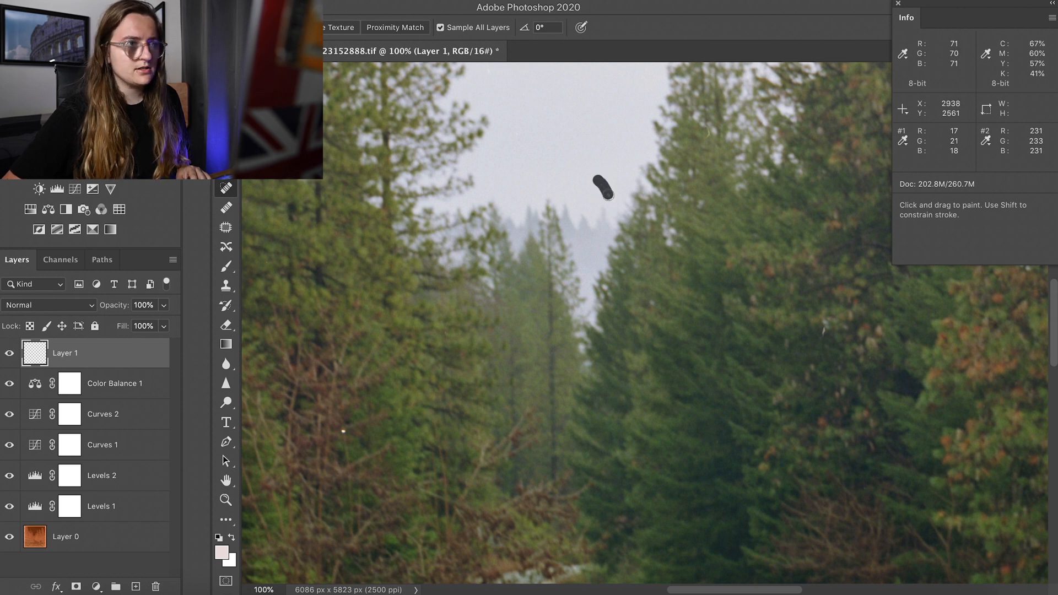
click(343, 431)
Spot-heal the long squiggly mark and the curved mark higher up in the sky between the trees.
key(space)
drag(432, 257, 697, 475)
mouse_move(852, 284)
mouse_down()
mouse_move(777, 350)
mouse_move(672, 387)
mouse_move(618, 389)
mouse_up()
drag(658, 329, 654, 365)
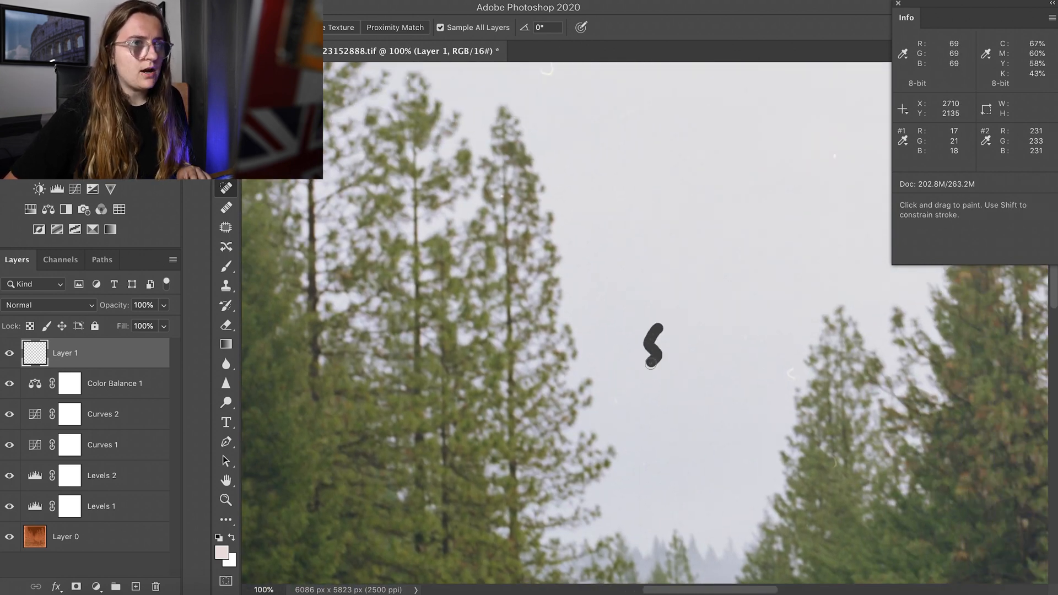
key(space)
drag(548, 162, 576, 341)
drag(568, 231, 573, 237)
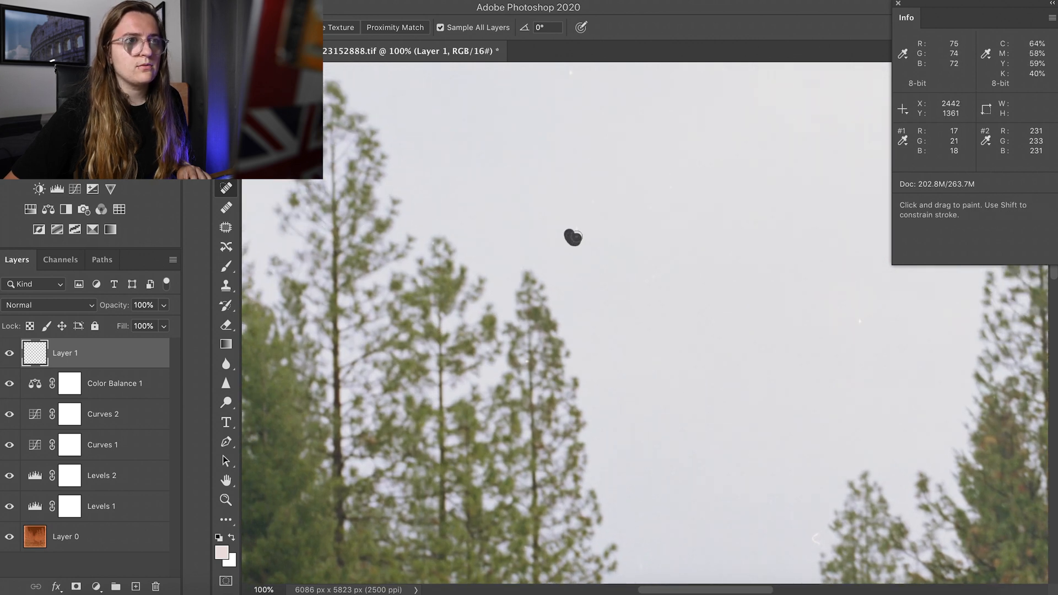
Spot-heal the remaining dust specks across the upper sky, working over to the tall tree on the left.
key(space)
mouse_move(805, 232)
mouse_down()
mouse_move(567, 336)
mouse_move(540, 394)
mouse_up()
mouse_move(738, 248)
mouse_down()
mouse_move(597, 337)
mouse_move(632, 412)
mouse_up()
drag(877, 320, 885, 336)
key(space)
drag(634, 261, 920, 258)
drag(499, 259, 701, 270)
drag(439, 279, 704, 220)
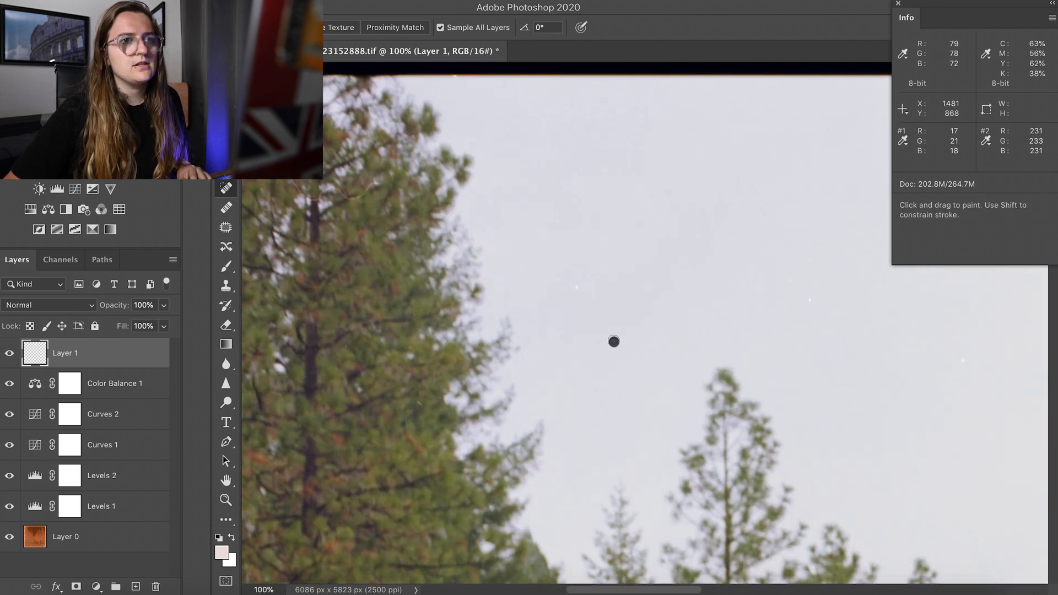
click(577, 288)
click(811, 300)
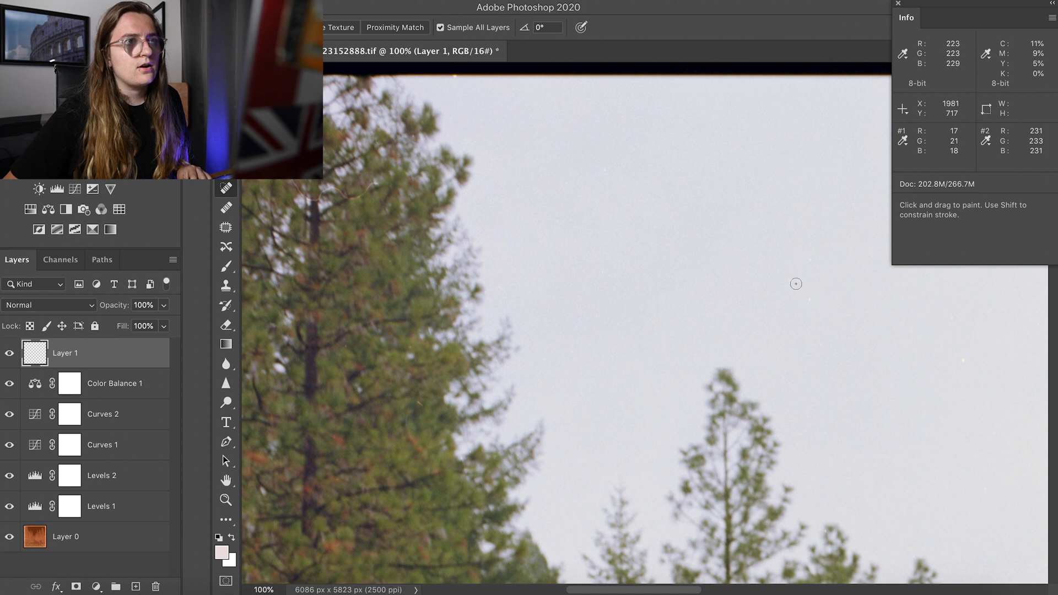
Spot-heal the speck on the sky's top edge and the white blemish at the photo's upper-left corner.
key(space)
drag(543, 253, 648, 318)
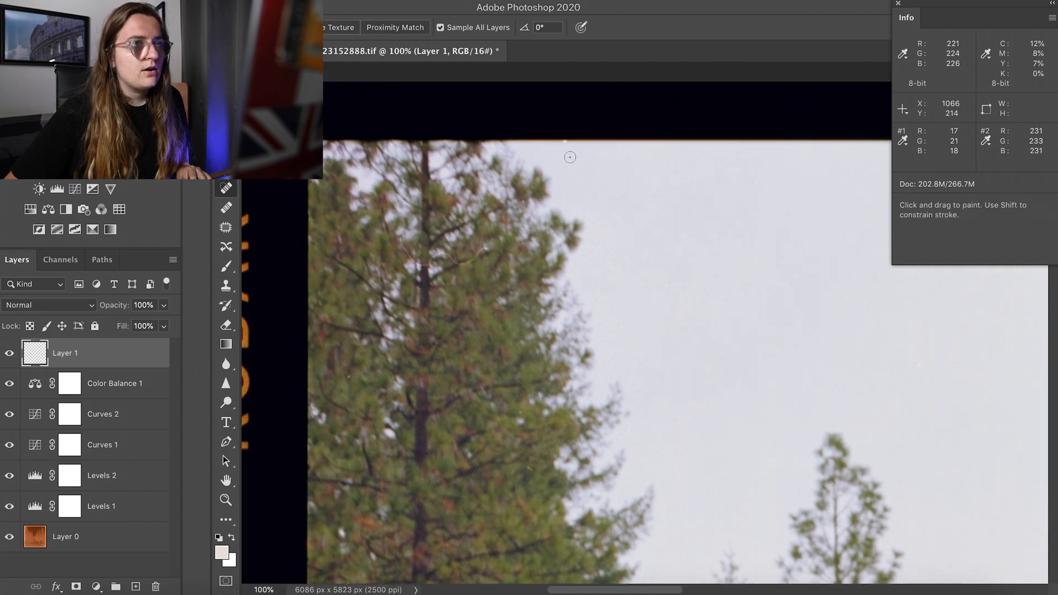
key(space)
drag(510, 303, 768, 354)
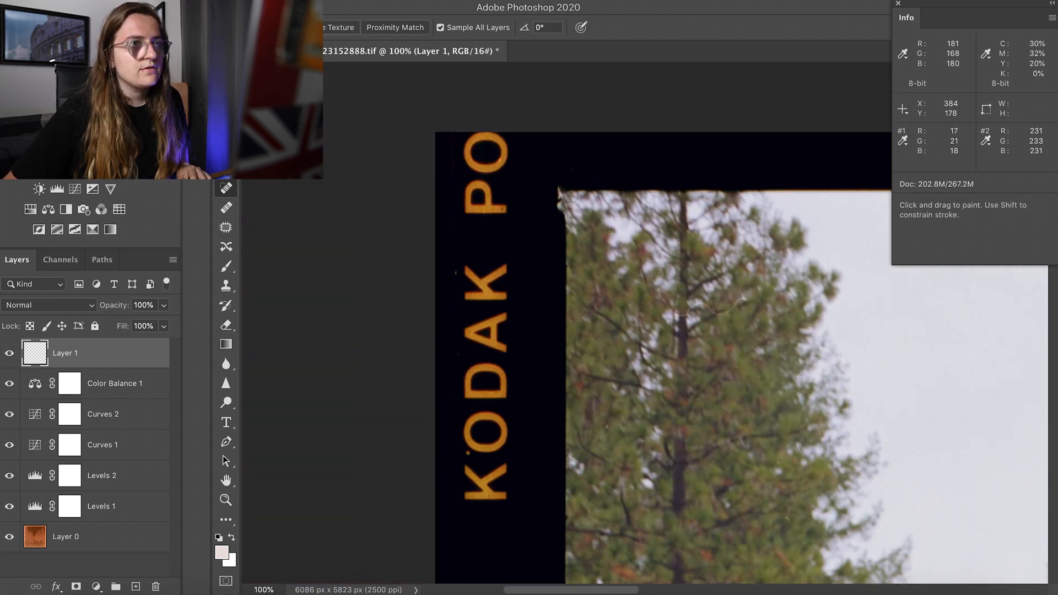
mouse_move(559, 188)
mouse_down()
mouse_move(555, 220)
mouse_move(561, 180)
mouse_move(536, 293)
mouse_move(568, 209)
mouse_move(564, 265)
mouse_move(564, 191)
mouse_up()
Spot-heal the mark in the dark foliage above the pale bush and the bump on the photo's left edge.
drag(495, 294, 483, 206)
drag(598, 389, 600, 406)
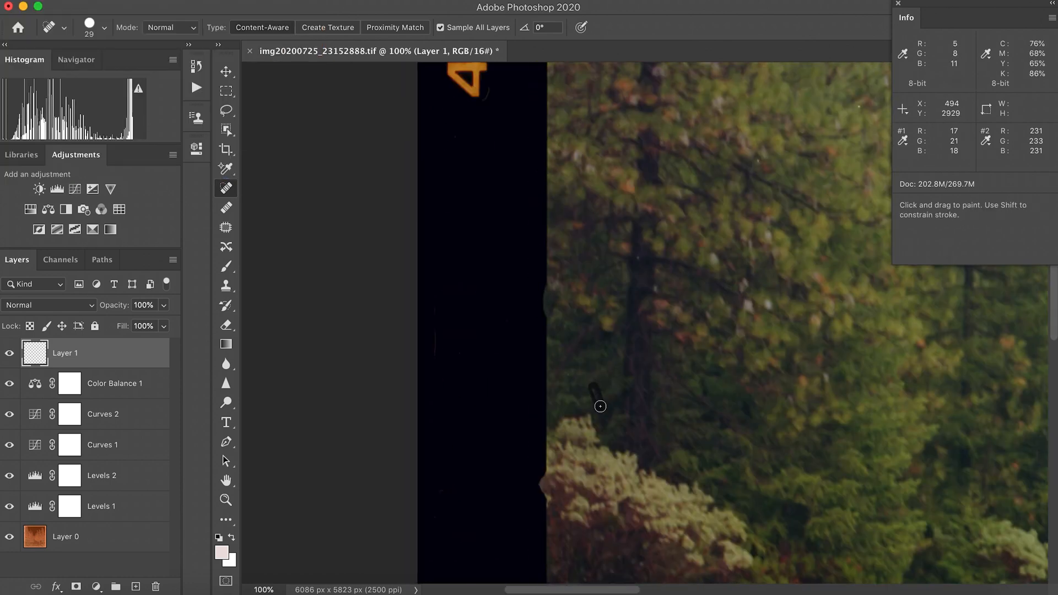
drag(544, 501, 543, 477)
Crop the left side of the film border inward to make the image 6037 × 5823 px.
drag(529, 518, 495, 88)
key(c)
drag(386, 280, 393, 279)
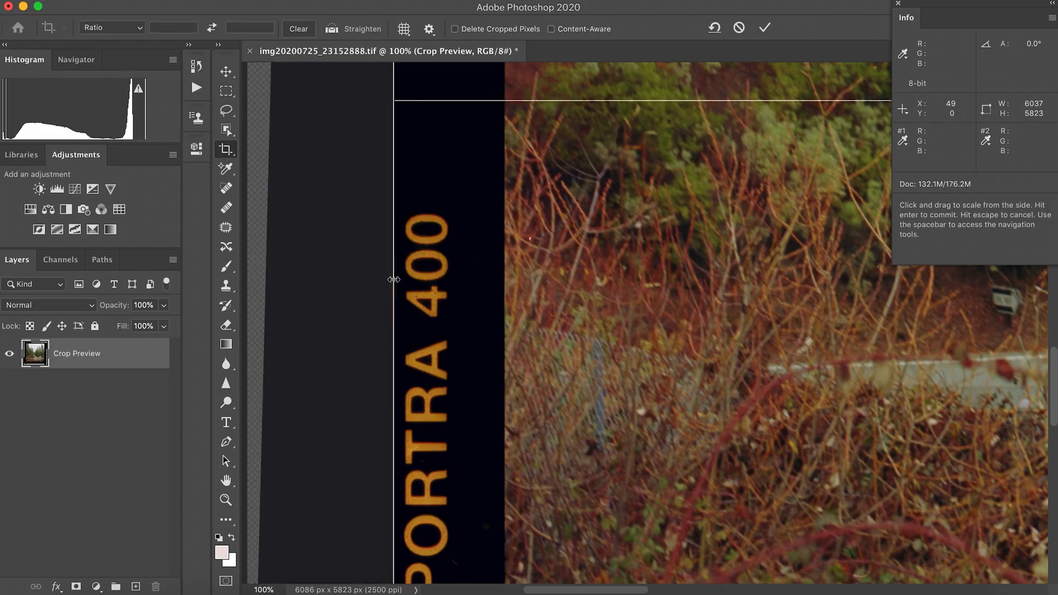
key(Return)
Apply the left-side crop, then trim the right side of the film border inward to make the image 6014 × 5823 px.
key(j)
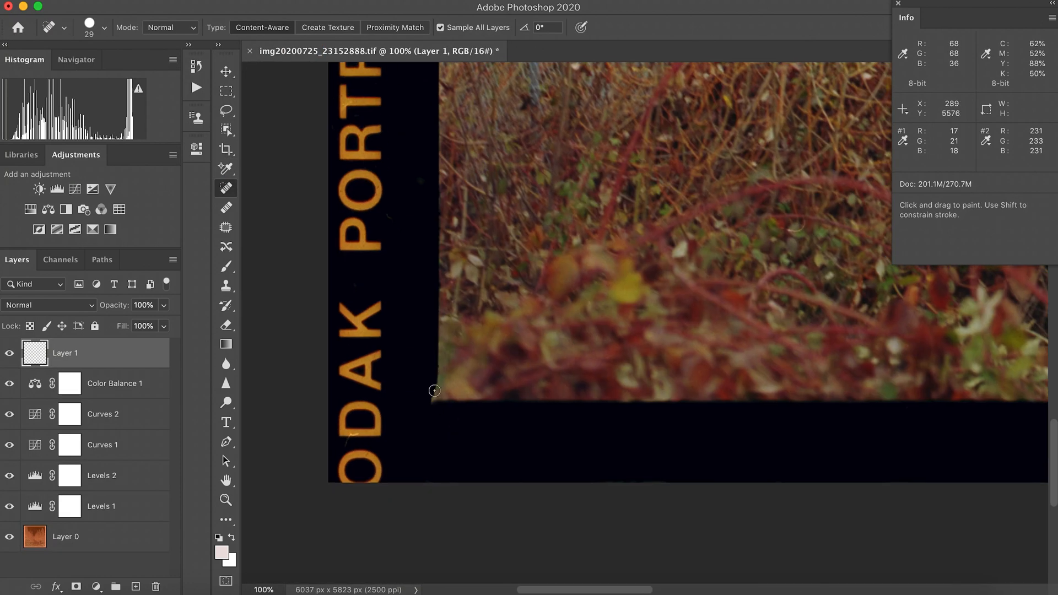
mouse_move(827, 325)
mouse_down()
mouse_move(796, 330)
mouse_move(721, 399)
mouse_up()
key(c)
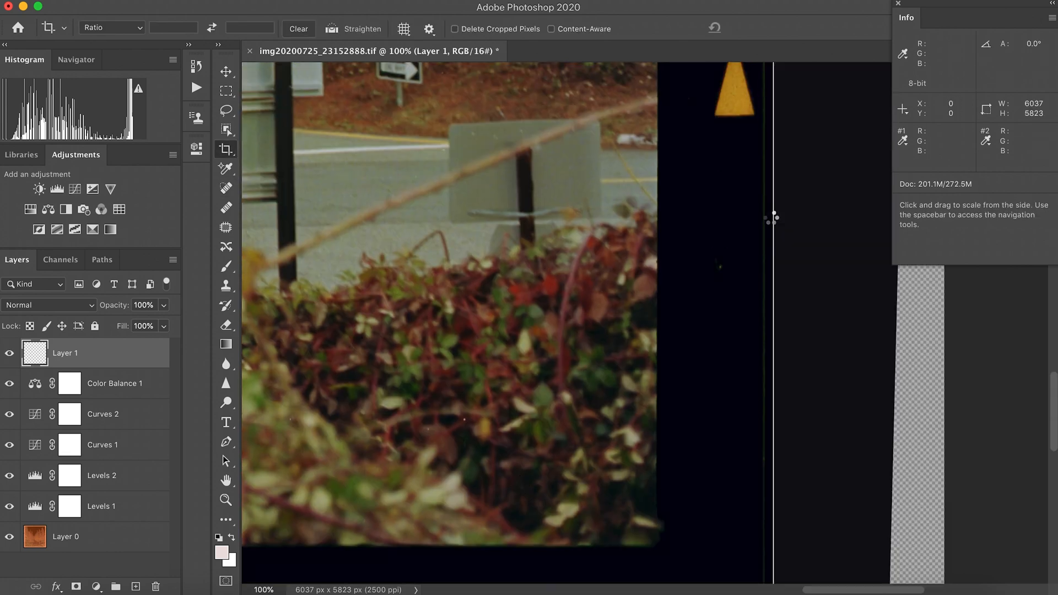
drag(773, 217, 760, 218)
key(Return)
key(j)
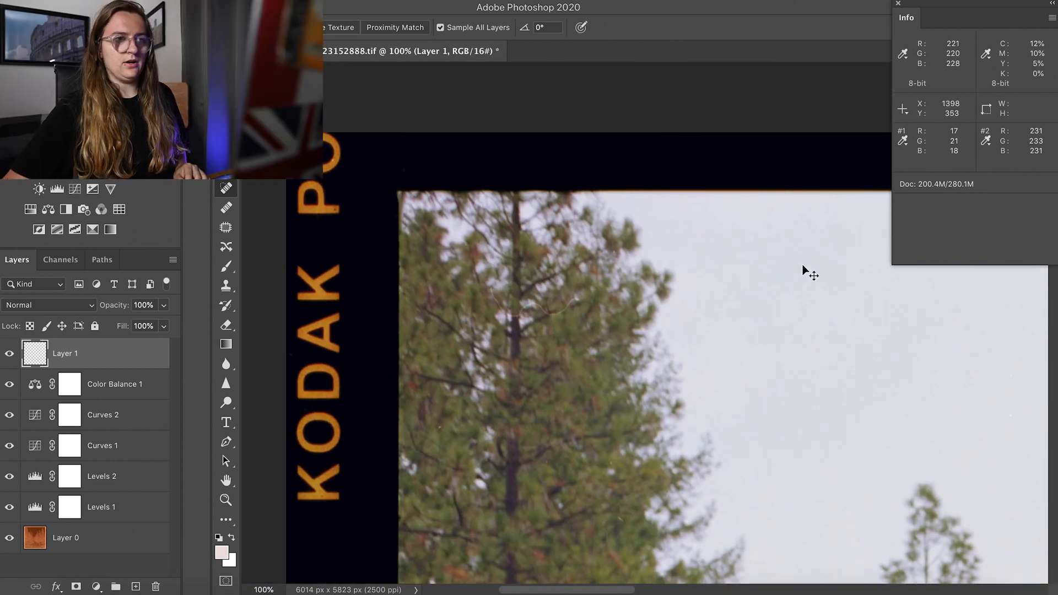
Stamp the visible layers into a merged layer at the top of the stack and toggle its visibility to compare.
key(ctrl+0)
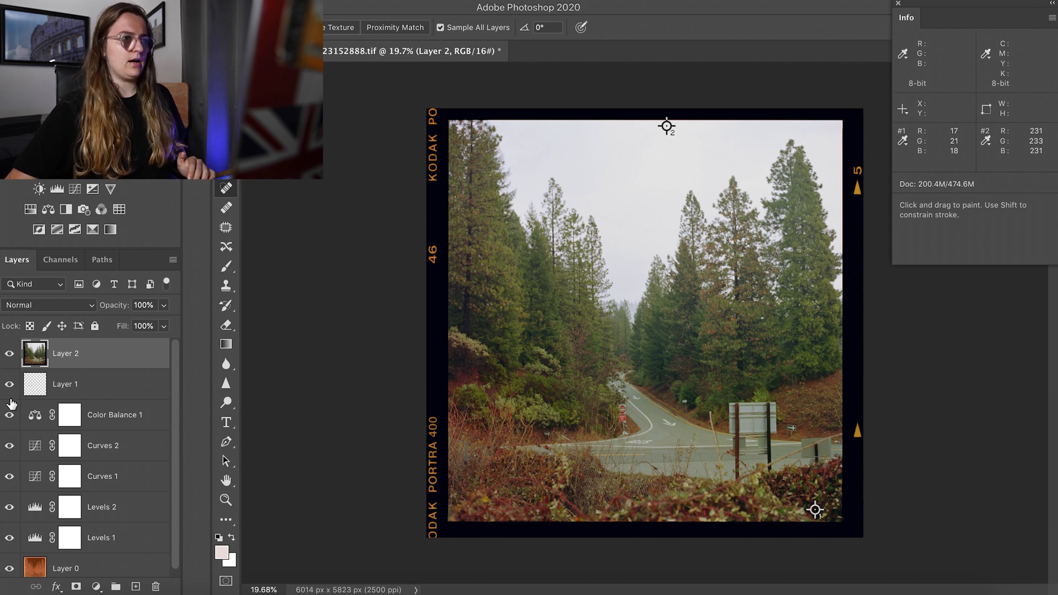
click(10, 357)
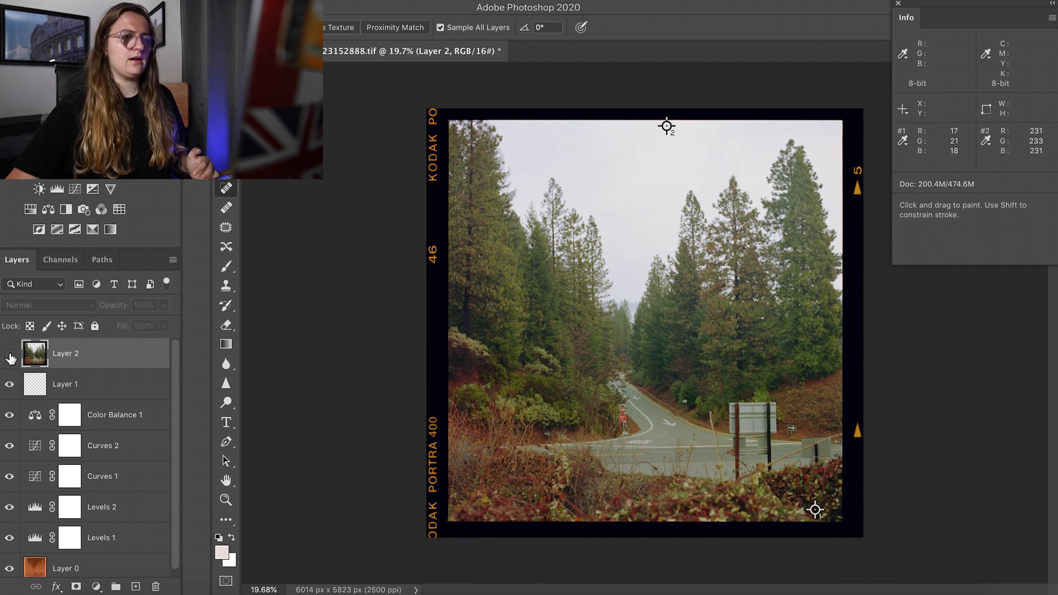
click(10, 355)
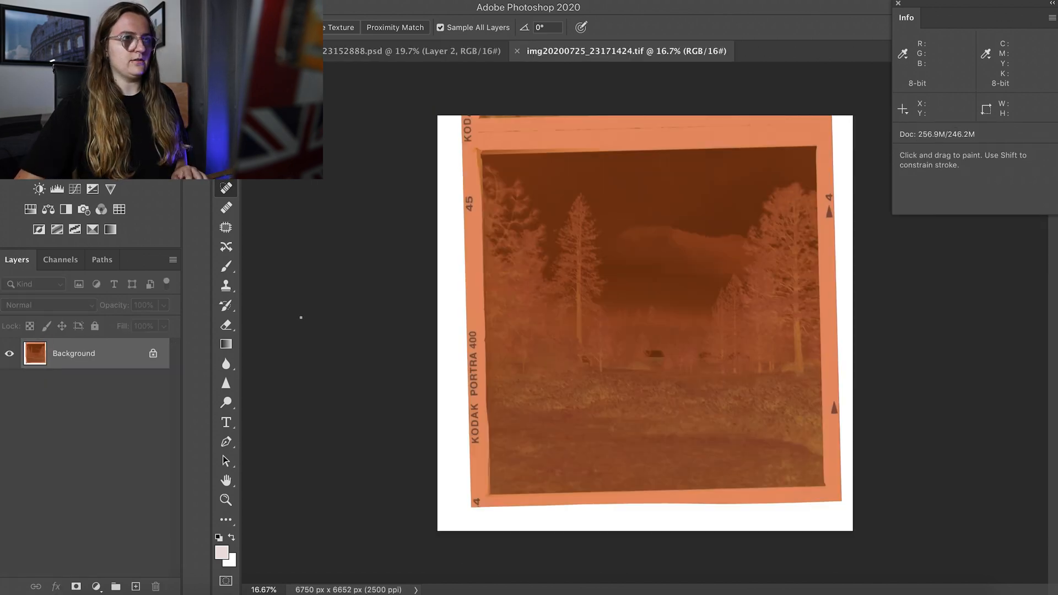
Crop the scan img20200725_23171424.tif to the photo area inside the film border, 5054 × 5015 px, keeping the cropped pixels.
key(c)
drag(440, 117, 466, 136)
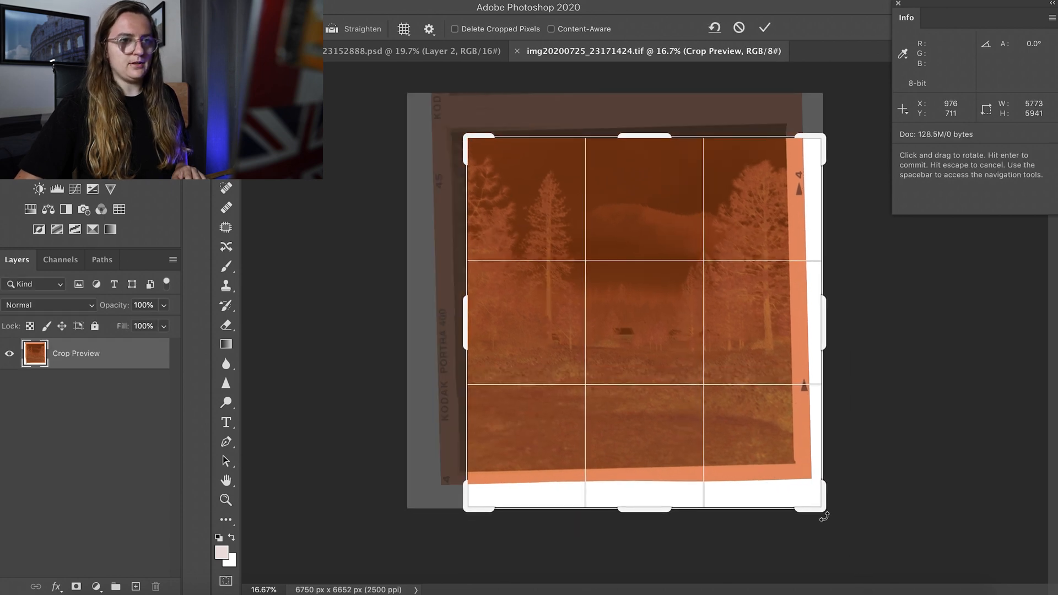
drag(821, 509, 794, 485)
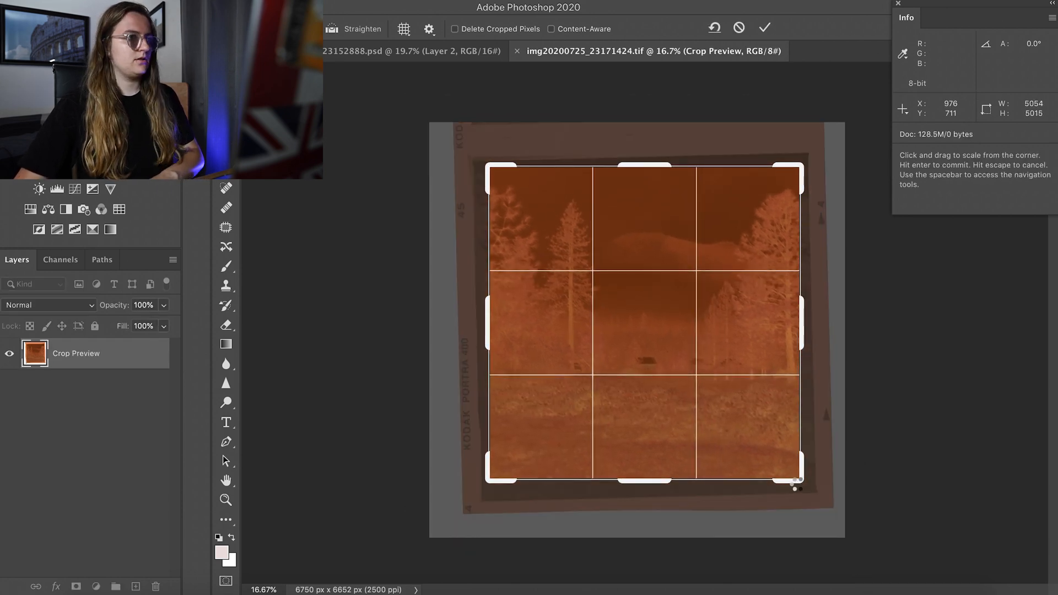
key(Return)
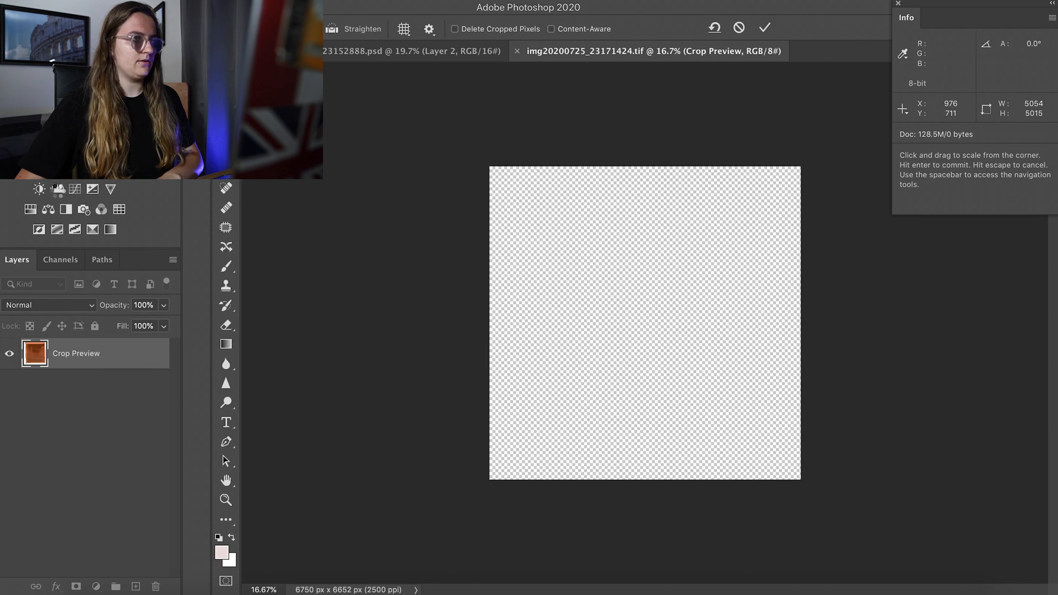
Add a Levels adjustment that inverts the negative with output levels 255 and 0, and set its midtone to 1.5.
click(57, 189)
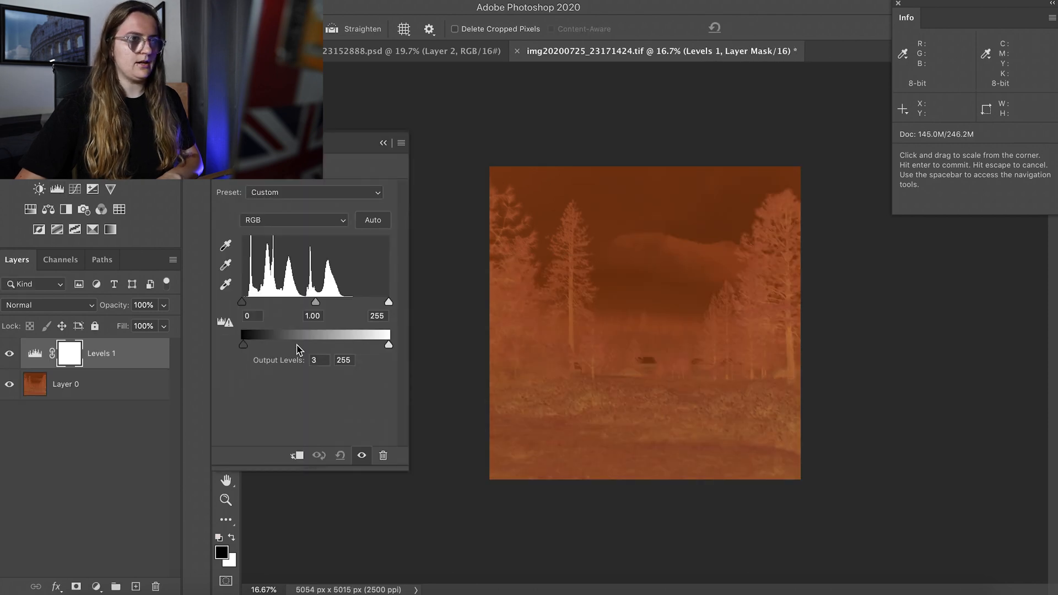
drag(242, 345, 548, 351)
drag(390, 345, 241, 346)
text(1.5)
key(Return)
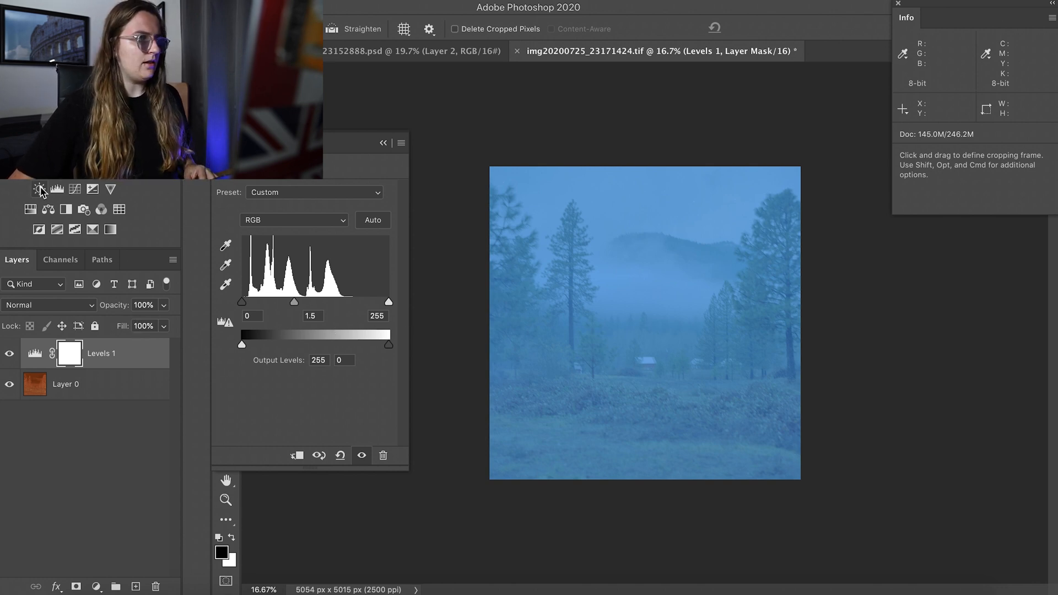
Add a second Levels adjustment above the first and activate its gray-point eyedropper.
click(57, 189)
click(226, 267)
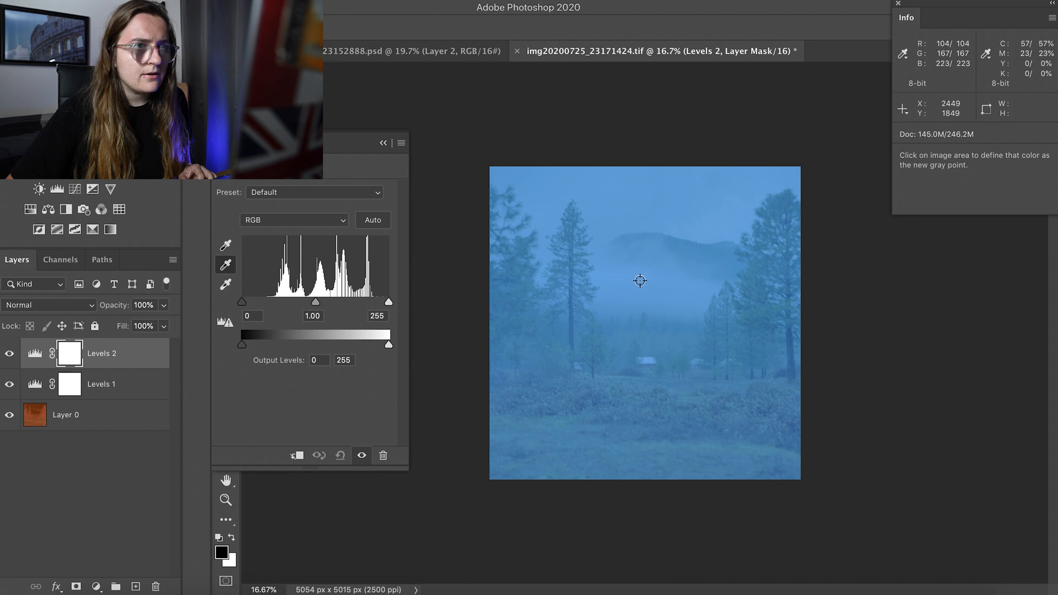
click(645, 293)
key(ctrl+z)
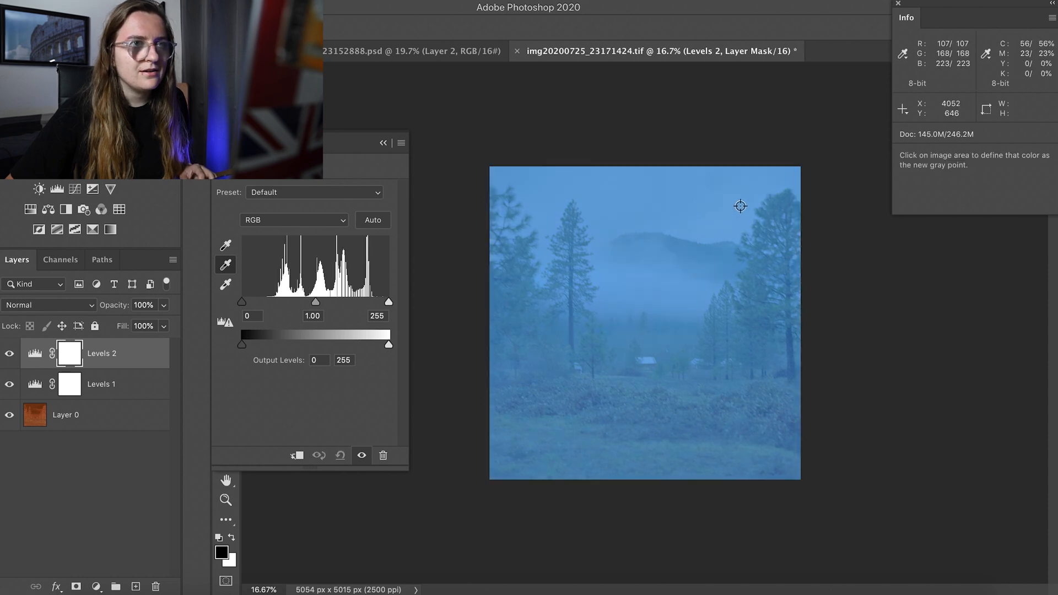
click(740, 206)
key(ctrl+z)
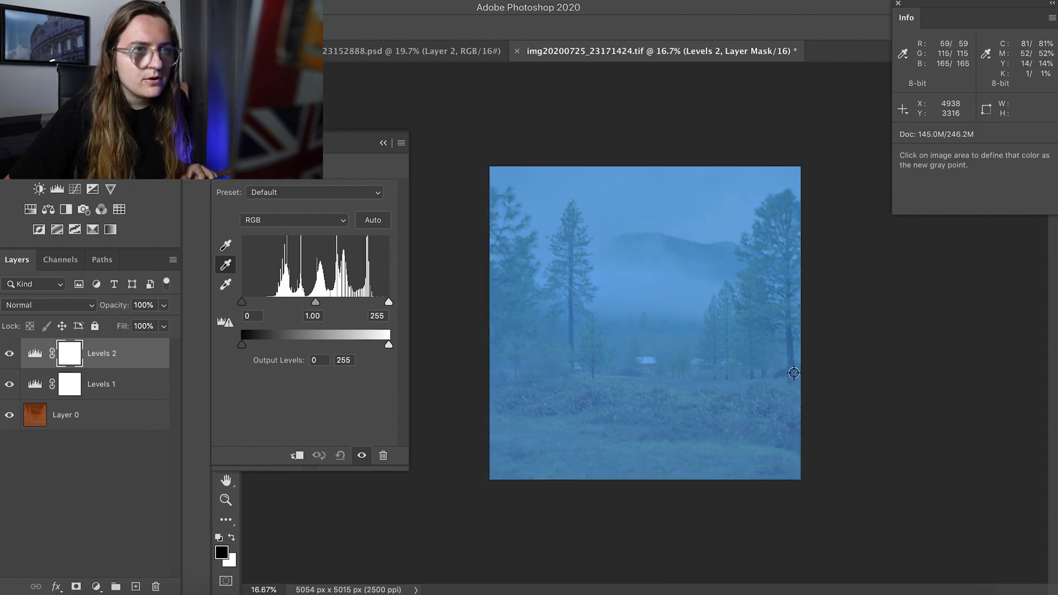
Sample the gray point at the base of the large tree's trunk and set the Levels shadow input to 95.
click(792, 371)
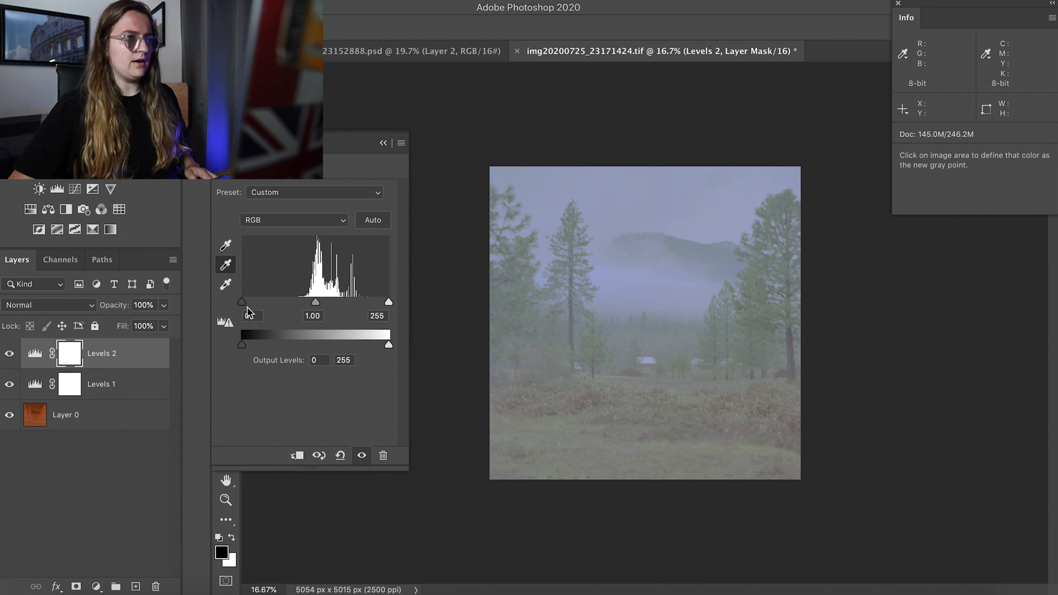
drag(243, 307, 294, 303)
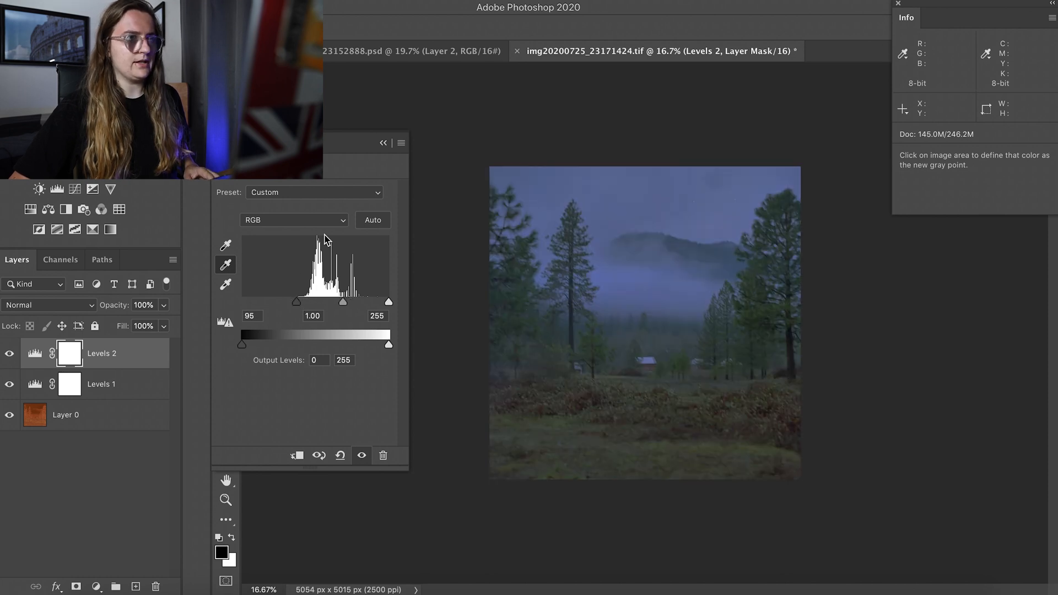
Add a Curves adjustment with an S-shaped RGB curve, lowering the shadows and raising the highlight point to input 174, output 207.
click(75, 190)
drag(286, 328, 290, 334)
drag(353, 266, 342, 254)
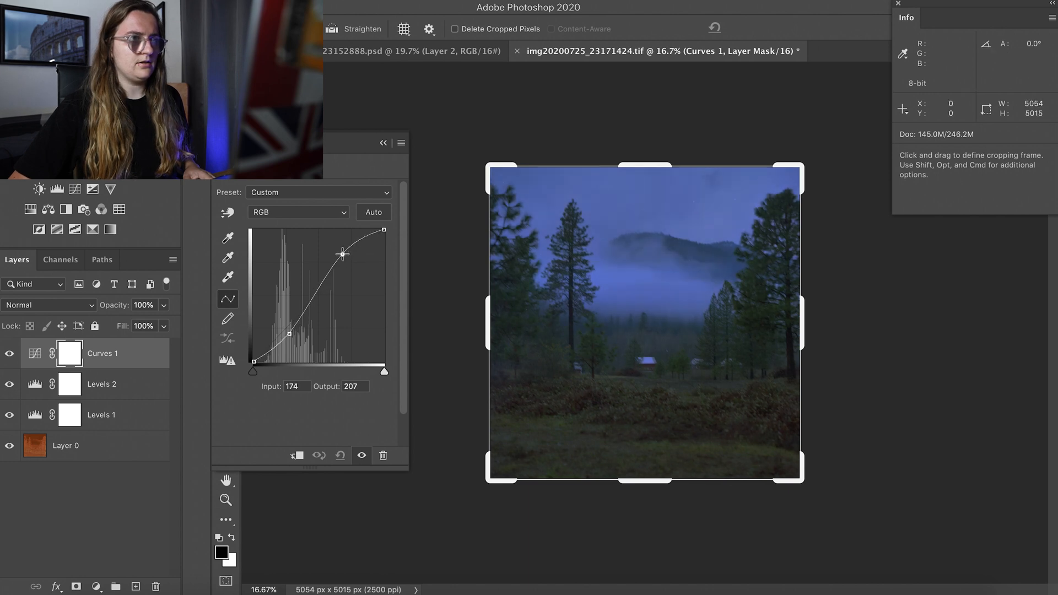
Set the highlight input of the Levels 2 adjustment to 204 and collapse its properties.
click(97, 386)
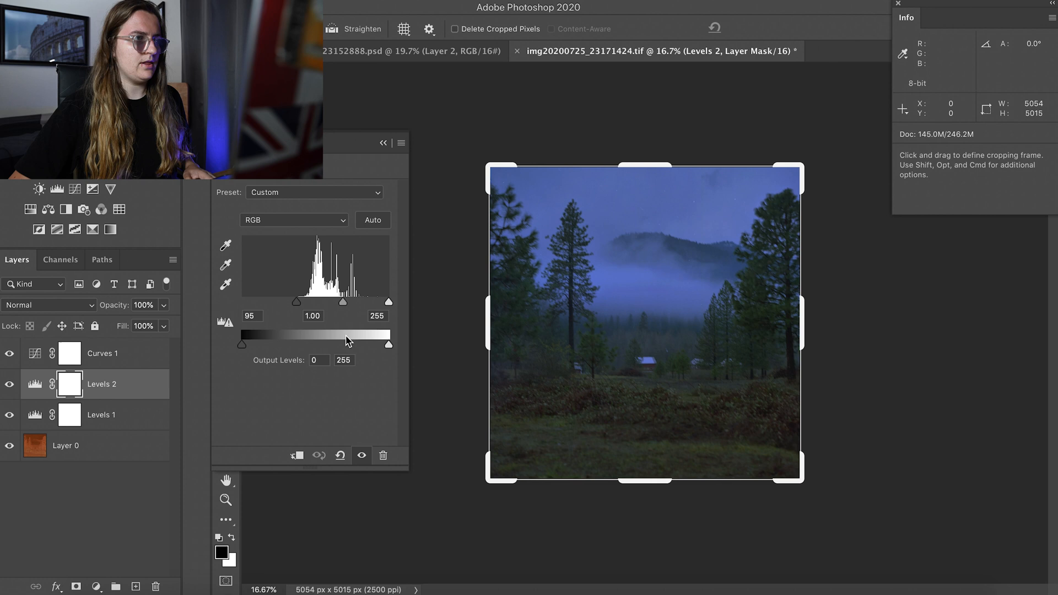
drag(388, 303, 361, 302)
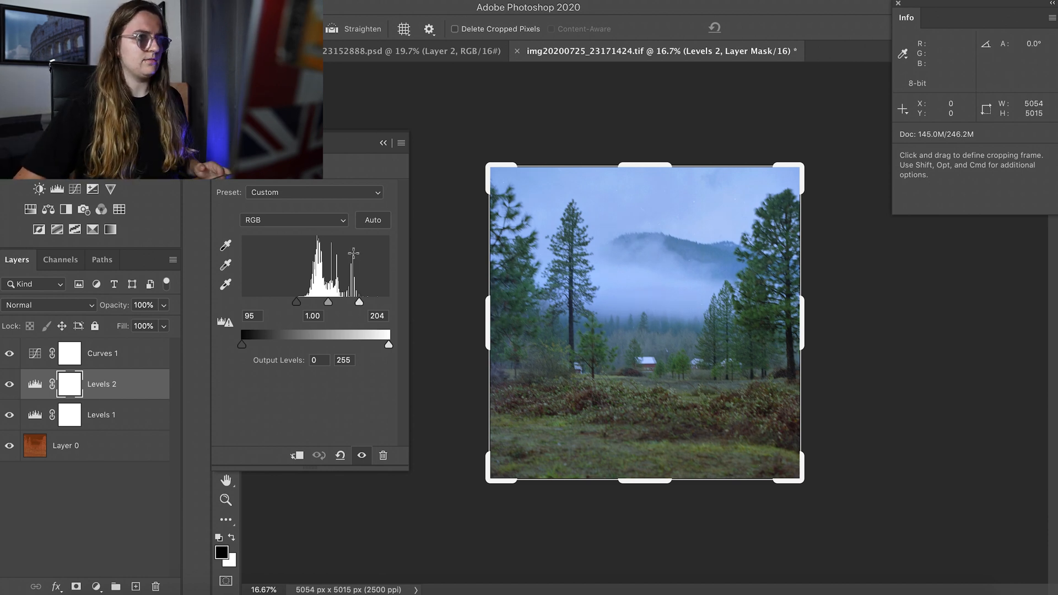
click(384, 142)
Expand the crop outward to include film border and straighten the image by 1.4° along the photo's upper edge.
drag(486, 163, 469, 144)
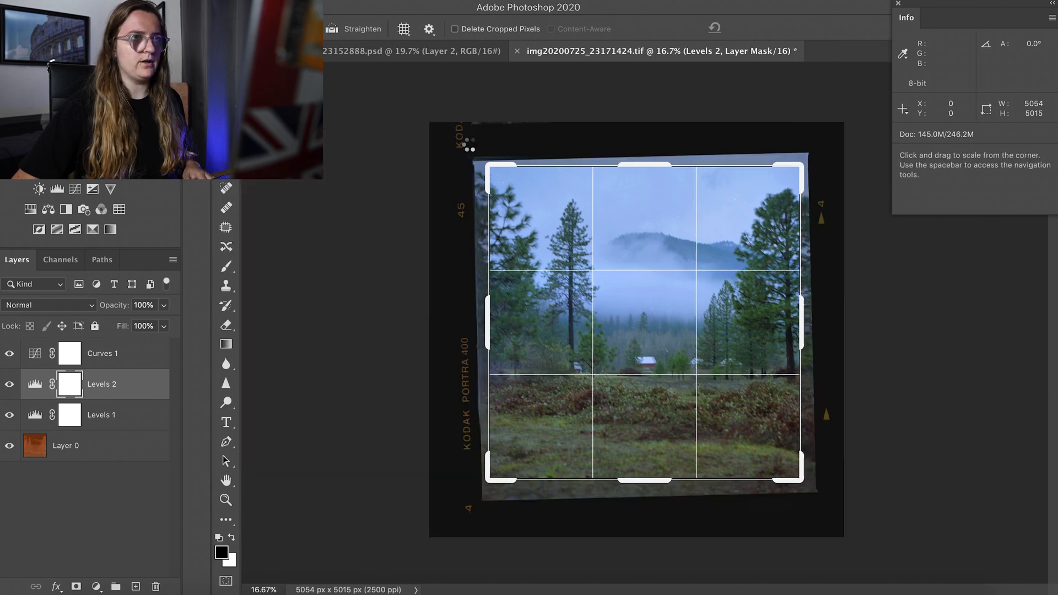
key(super)
drag(527, 181, 801, 174)
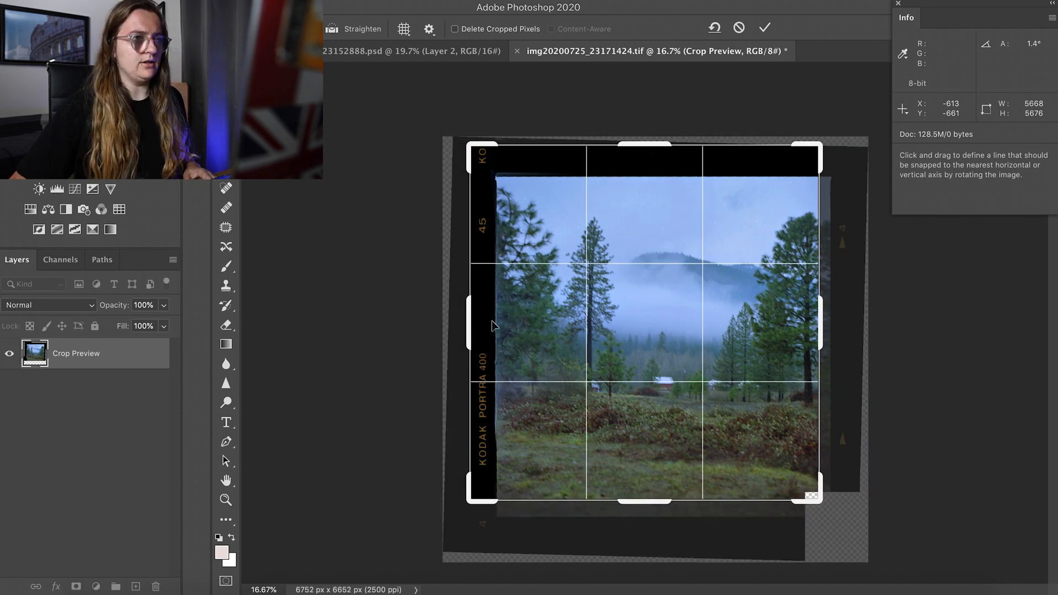
Adjust all four crop sides to frame the photo with its film border, making the image 6120 × 5828 px.
drag(469, 316, 468, 315)
drag(820, 323, 837, 325)
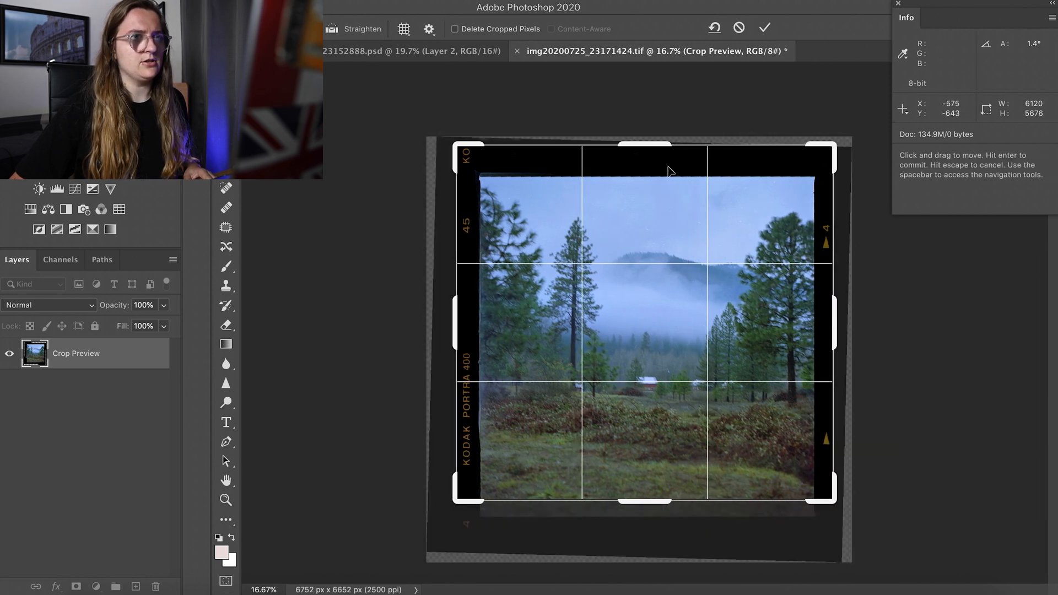
drag(677, 145, 677, 161)
drag(661, 497, 663, 508)
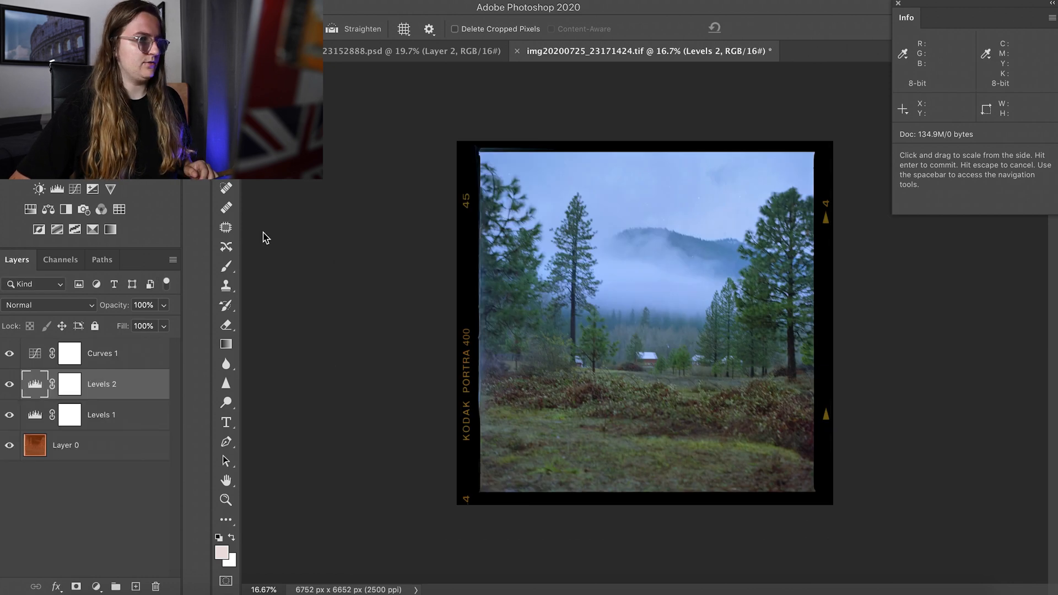
Add a temporary Levels adjustment above Curves 1 with shadow input 26 and place a color sampler on the large tree's dark trunk.
click(91, 358)
key(i)
click(57, 189)
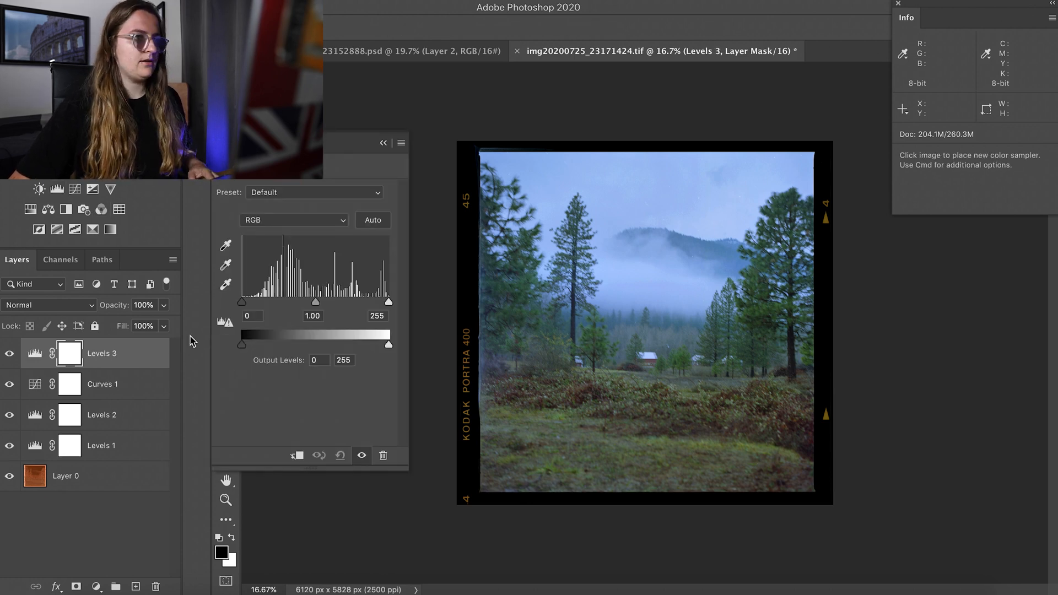
mouse_move(241, 303)
mouse_down()
mouse_move(265, 307)
mouse_move(257, 307)
mouse_up()
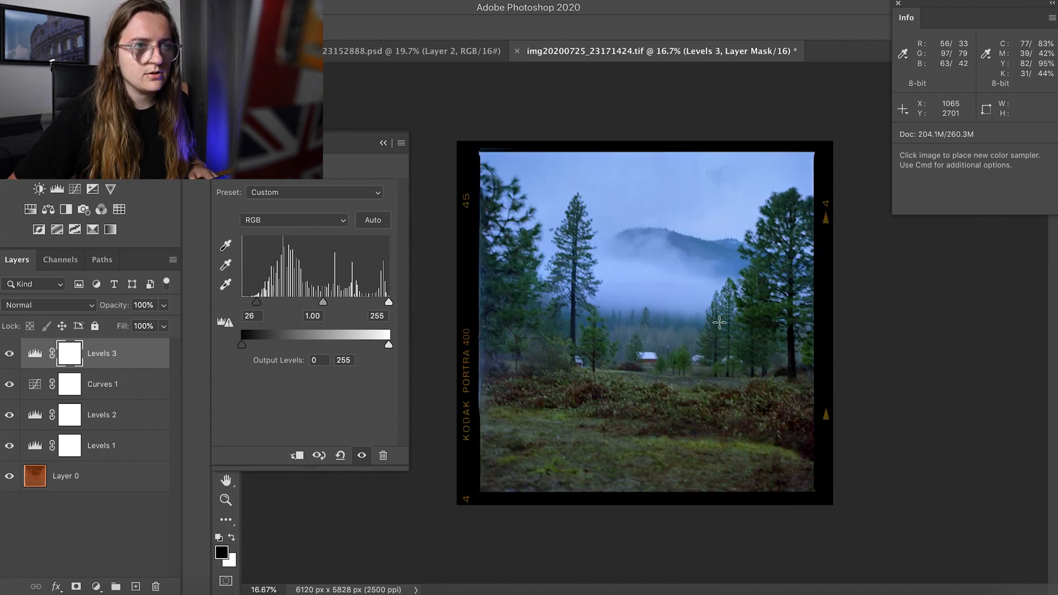
click(790, 341)
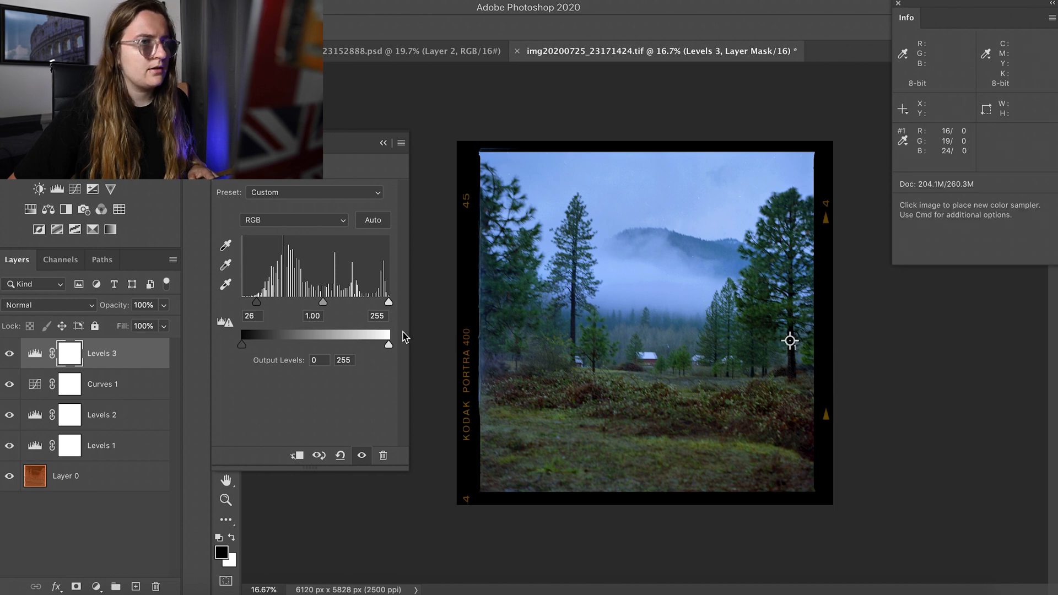
With the Levels highlight input at 176, place a second color sampler in the bright sky and delete that temporary Levels layer.
drag(388, 303, 344, 295)
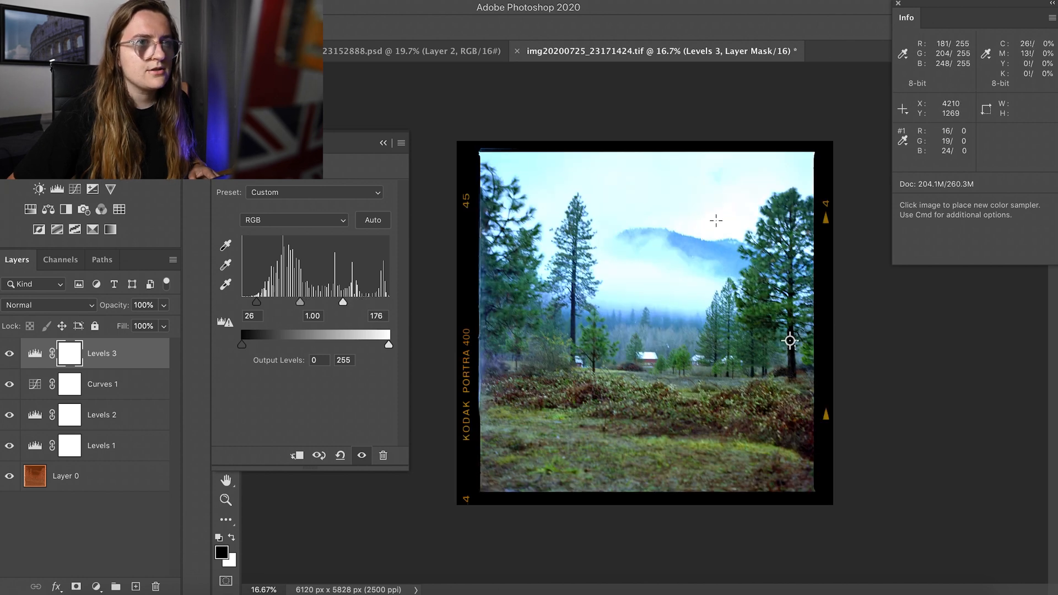
click(716, 220)
drag(111, 353, 155, 587)
Add a second Curves adjustment and move the Blue channel's black point to input 5, output 0.
click(80, 191)
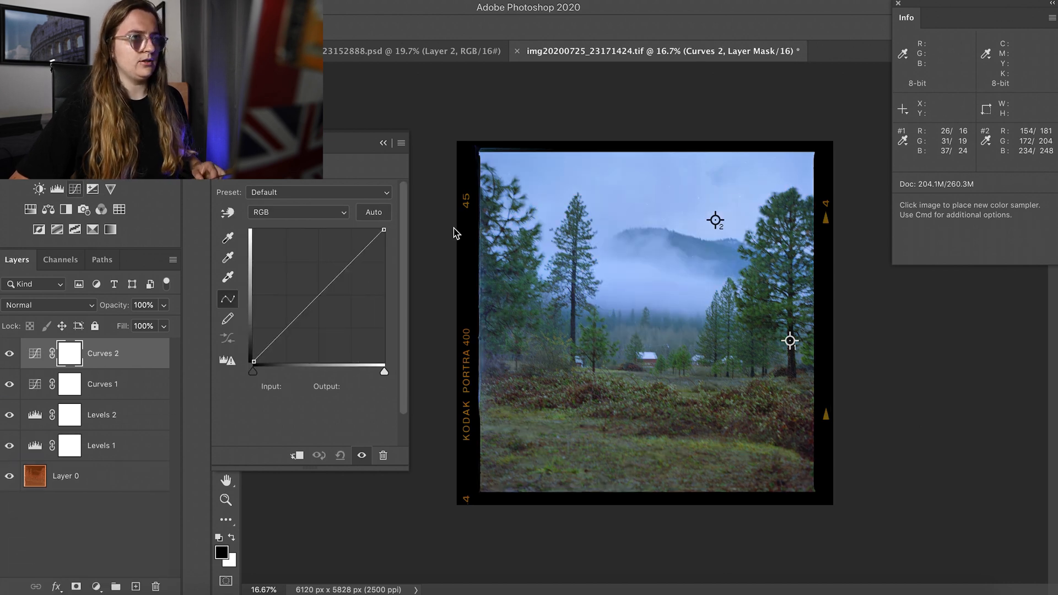
click(286, 215)
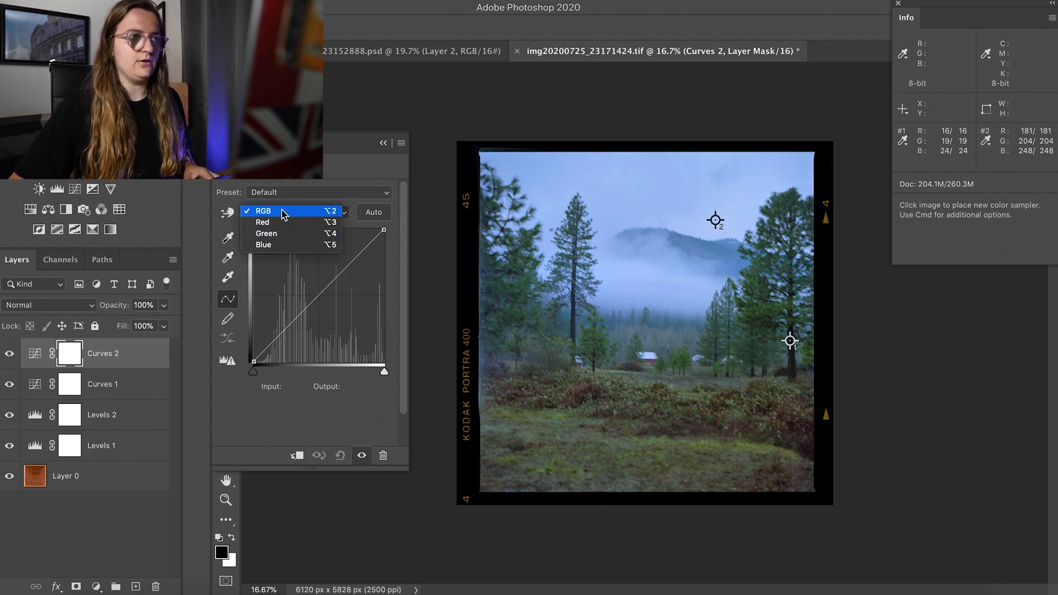
click(284, 213)
click(285, 215)
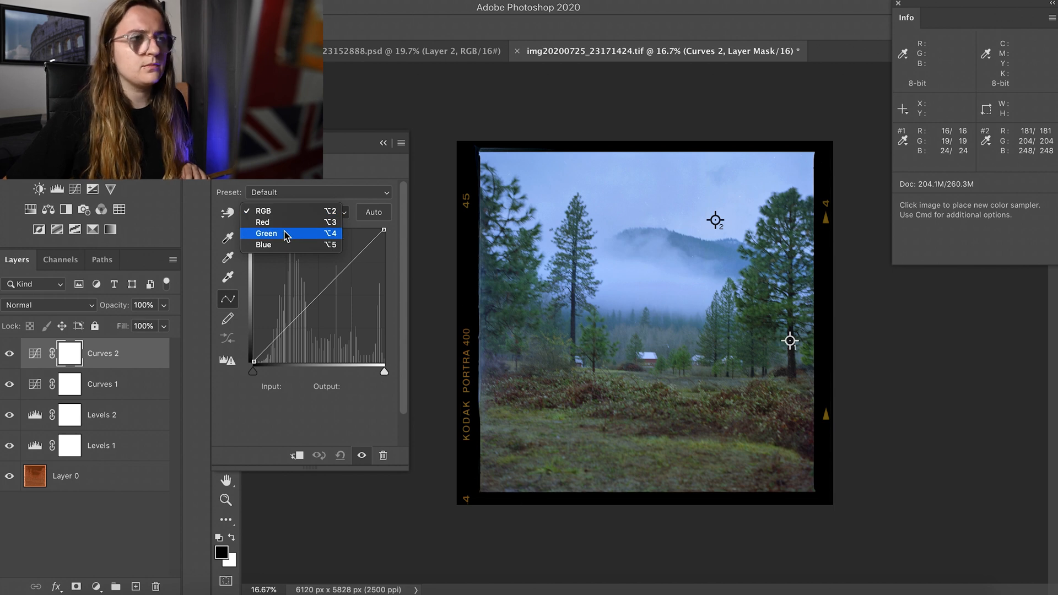
click(284, 246)
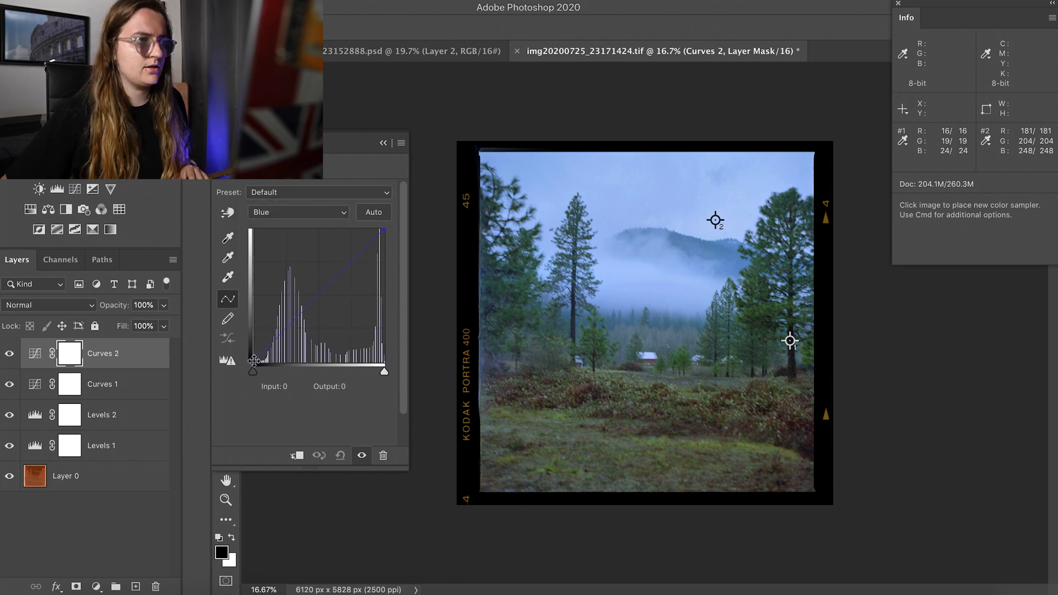
key(Right)
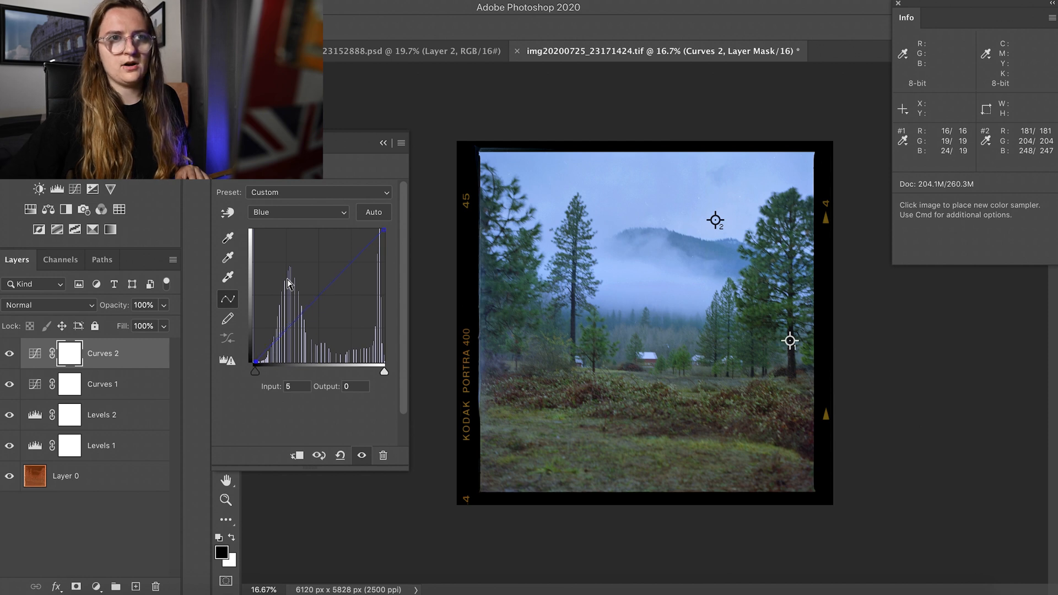
Raise the Red channel's black point to output 3 at input 0 in the second Curves adjustment.
click(268, 213)
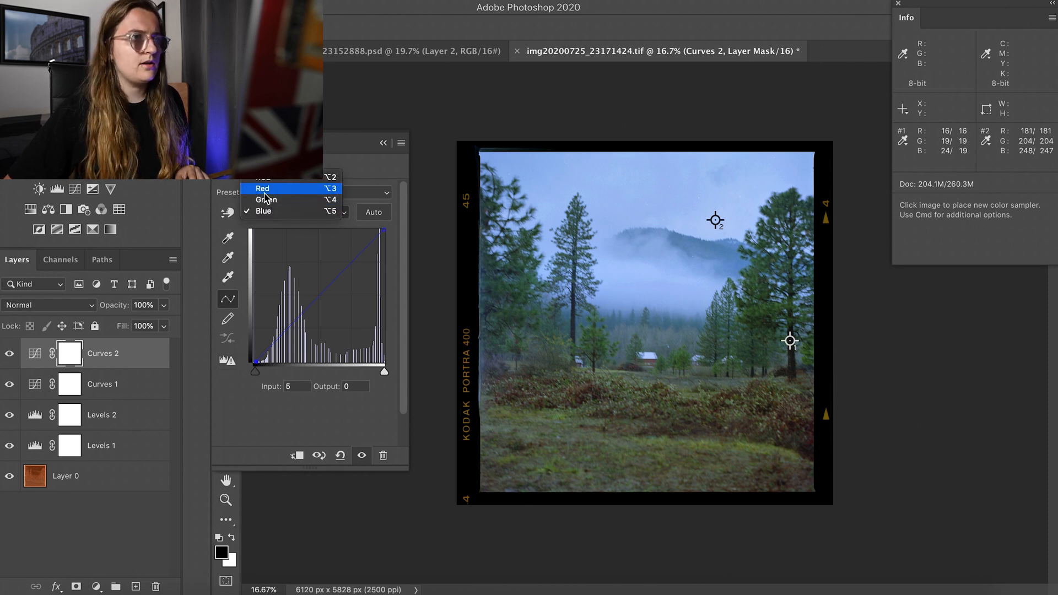
drag(253, 363, 253, 360)
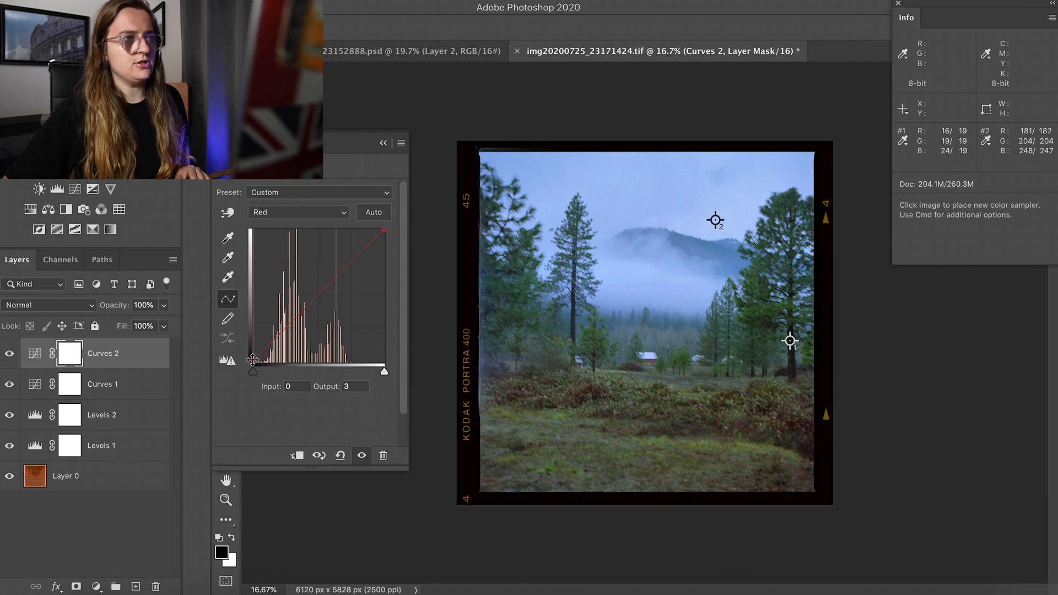
Move the Red channel's white point in the second Curves adjustment to input 226, output 254.
click(272, 212)
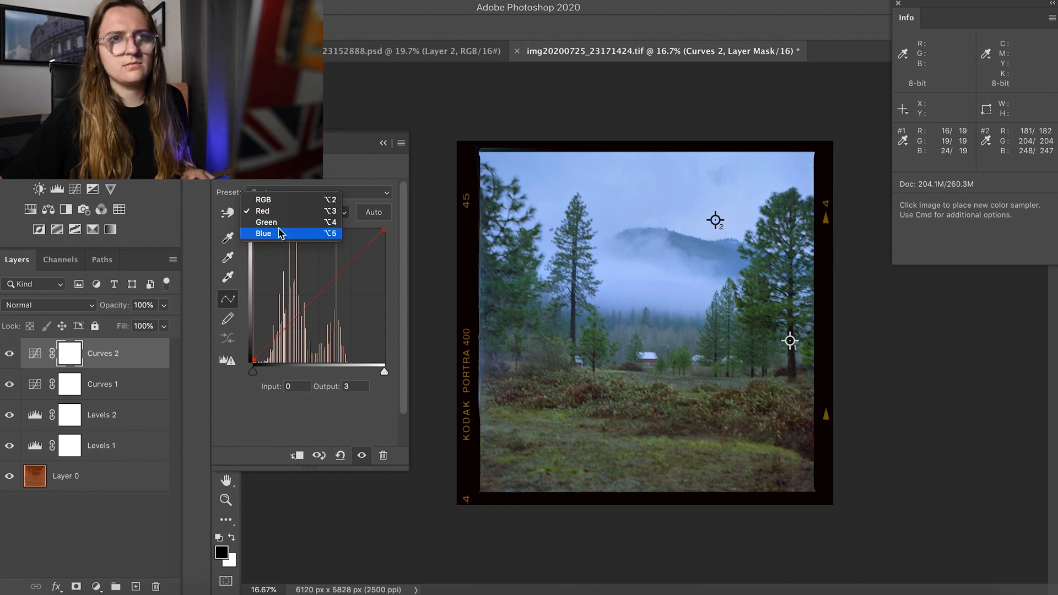
click(292, 184)
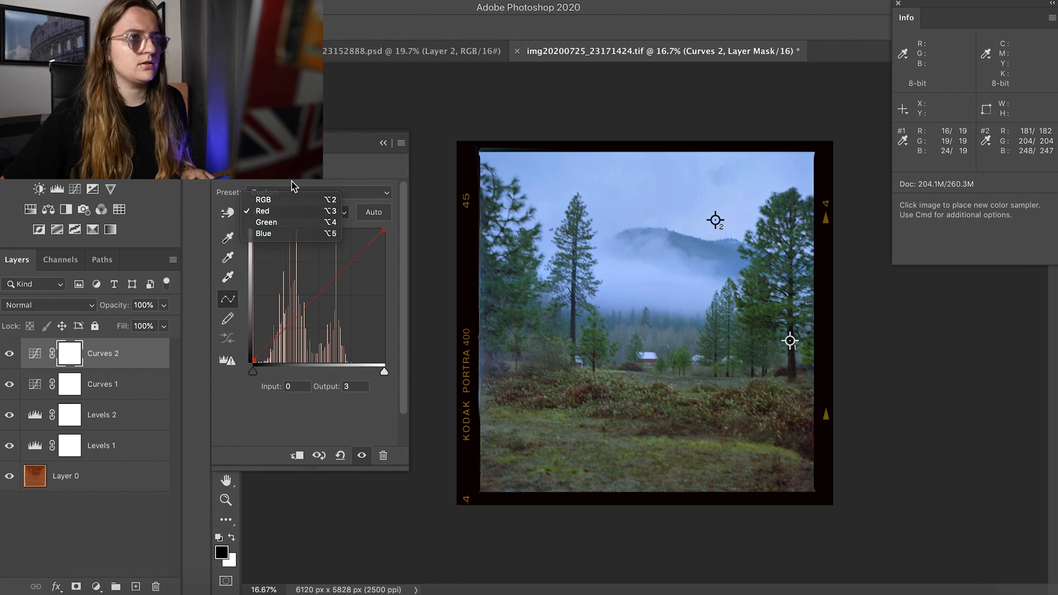
click(384, 229)
key(Left)
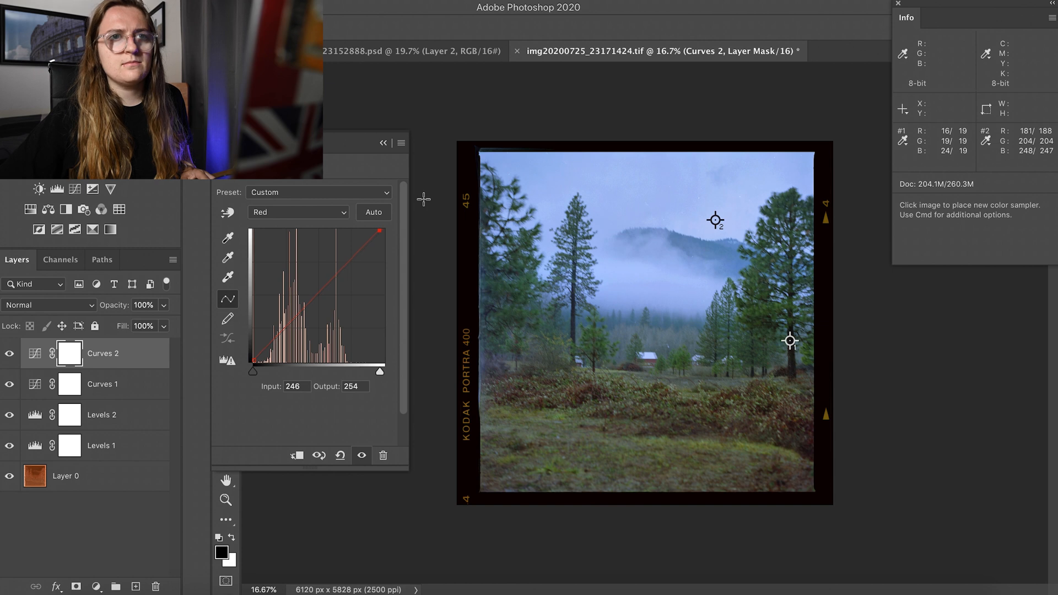
key(Left)
key(Left)
key(Left)
key(Left)
key(Left)
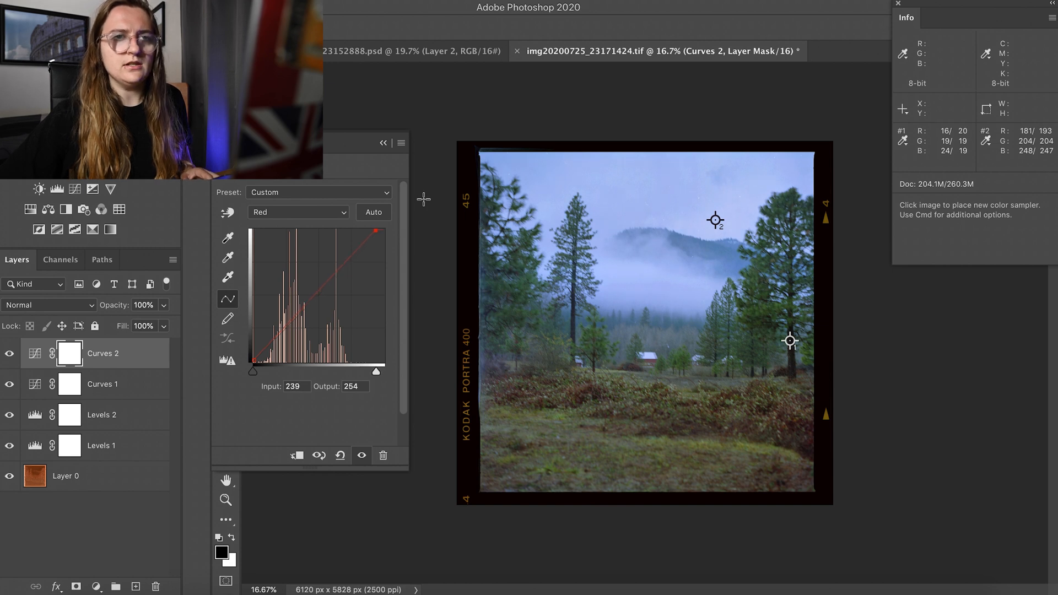
key(Left)
key(Left)
key(Left)
key(Left)
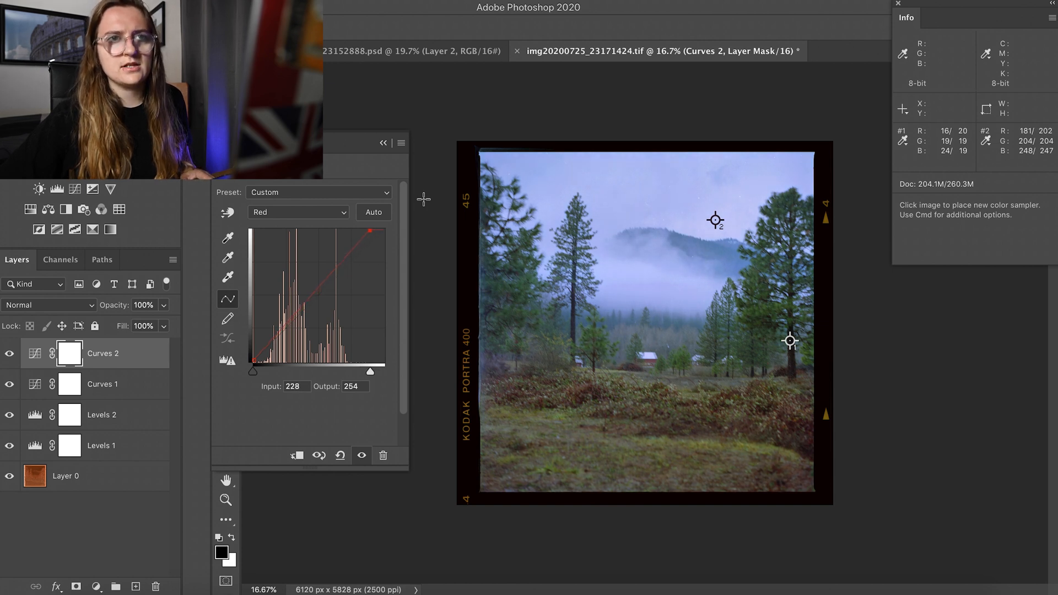
key(Left)
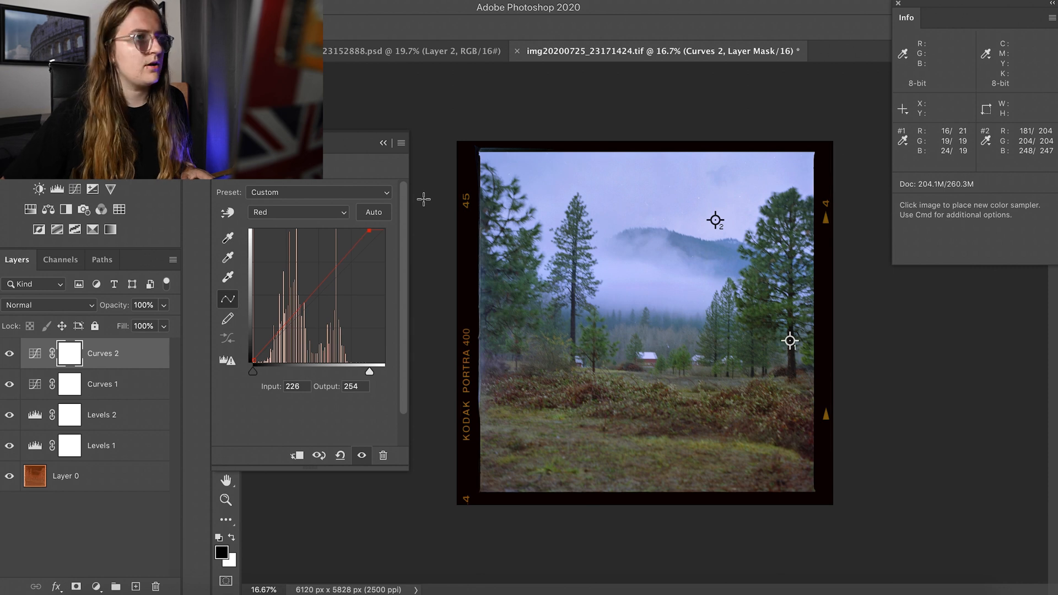
Lower the Blue channel's white point in the second Curves adjustment to output 210 at input 255.
click(320, 213)
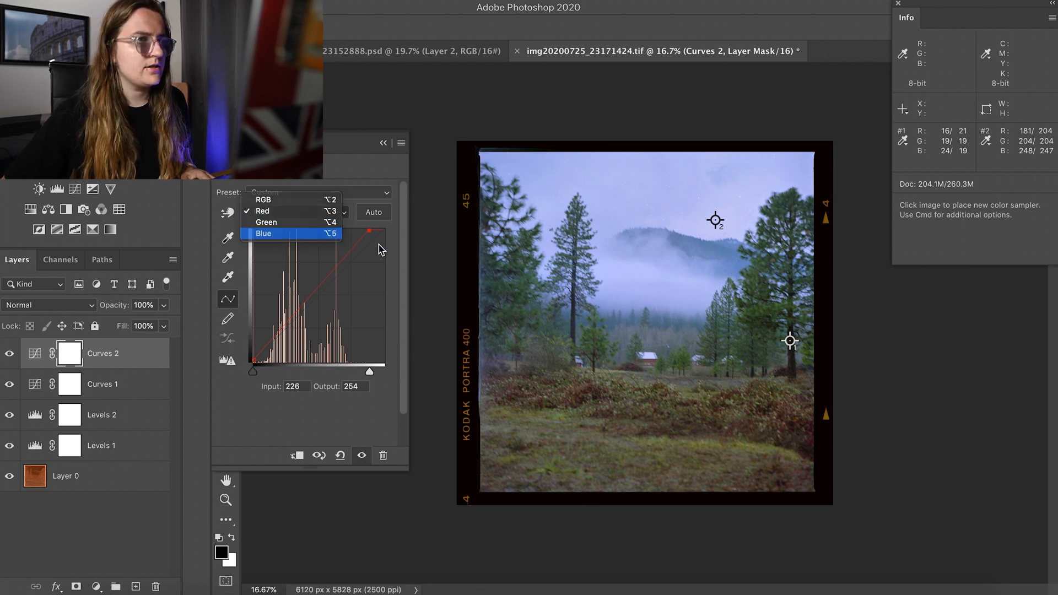
click(349, 235)
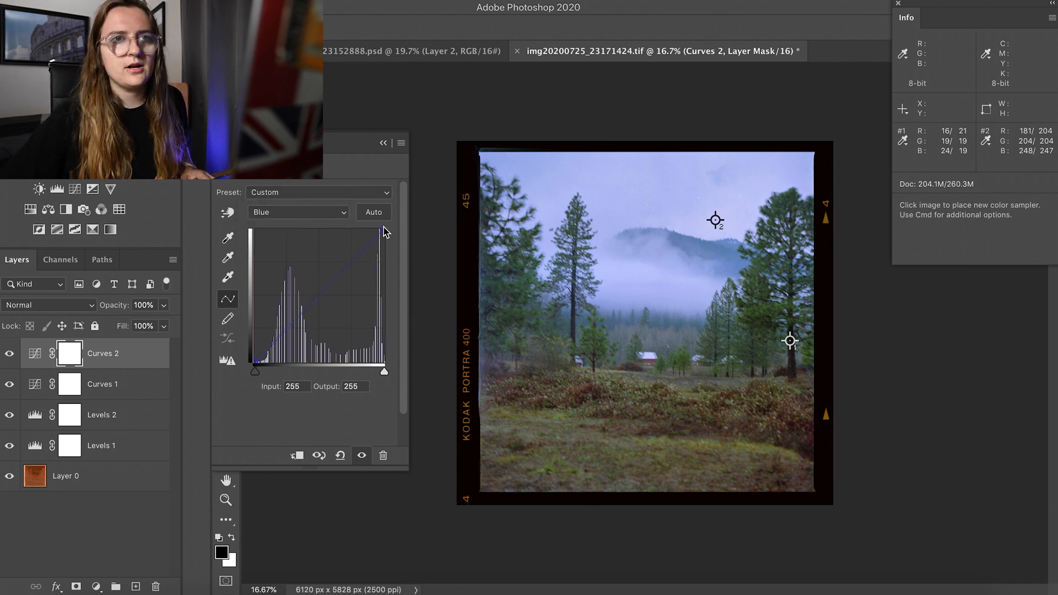
key(Down)
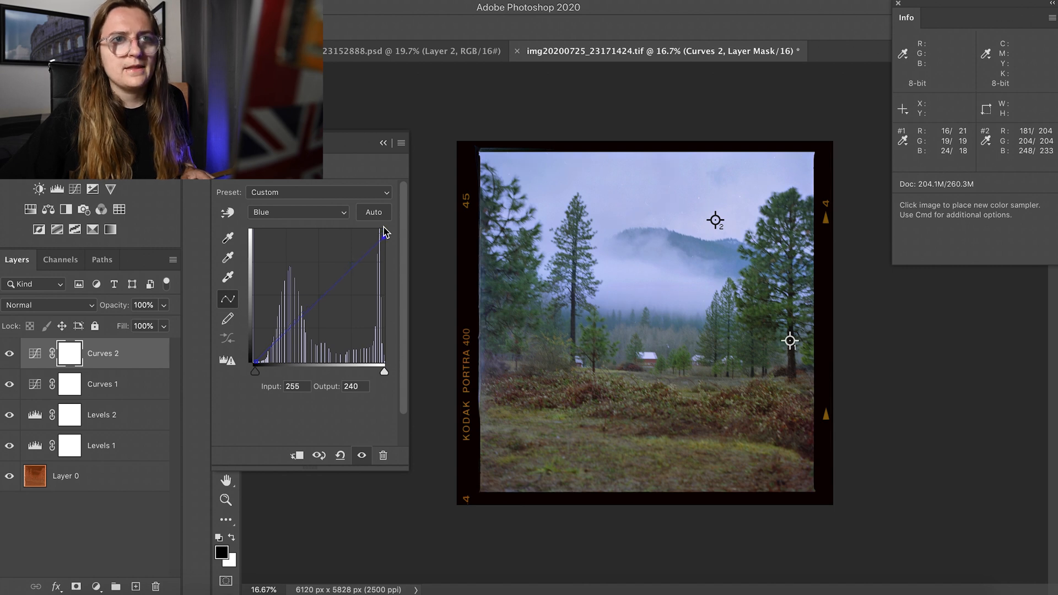
key(Down)
key(Down)
key(Down)
key(Down)
key(Down)
key(Down)
key(Down)
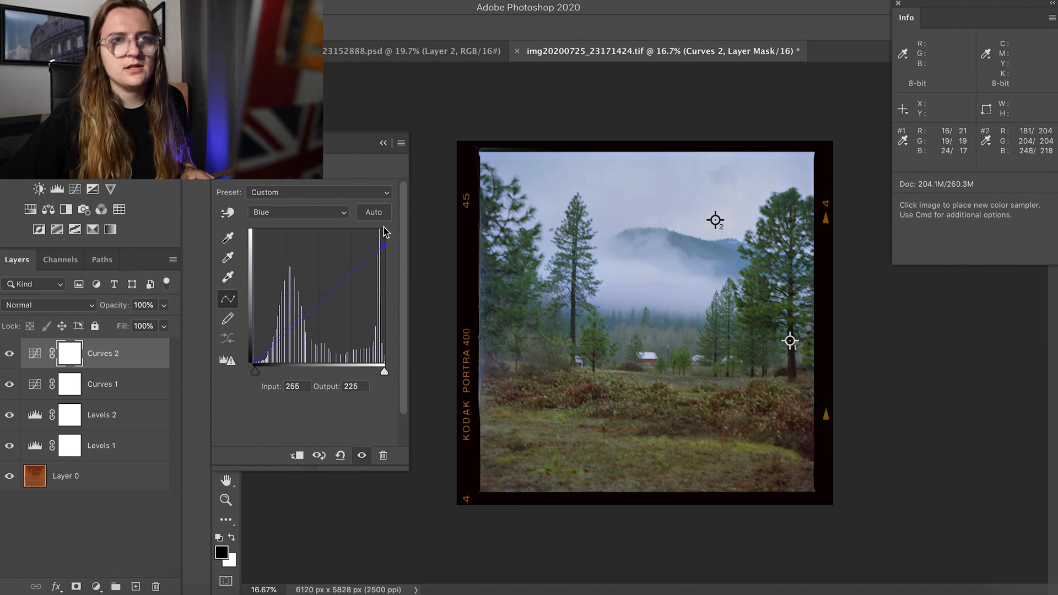
key(Down)
key(Down)
key(Down)
key(Down)
key(Down)
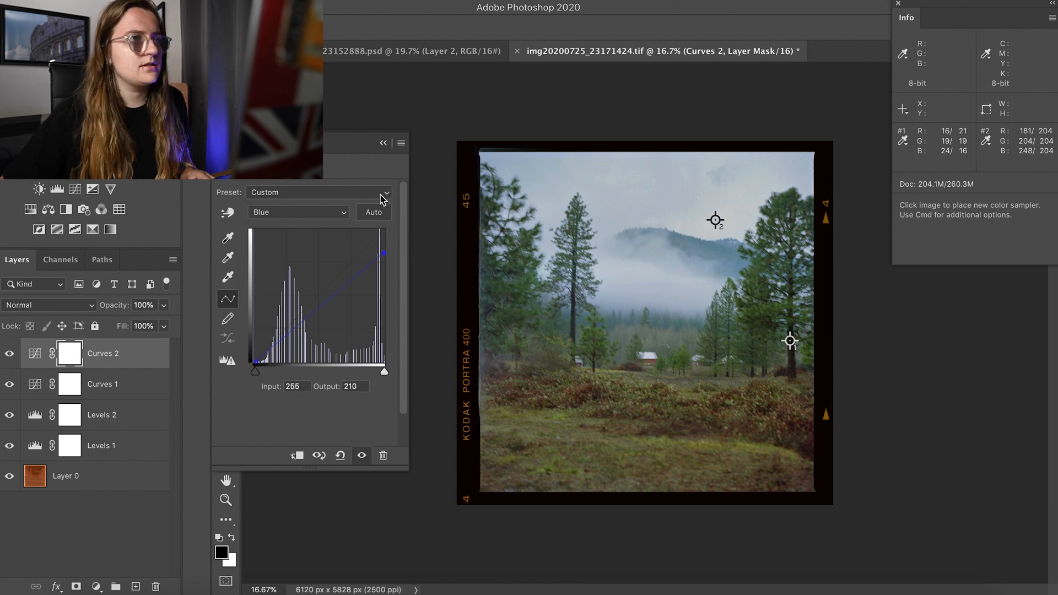
Adjust the Blue channel's black point in the second Curves adjustment to input 4, output 3.
click(306, 212)
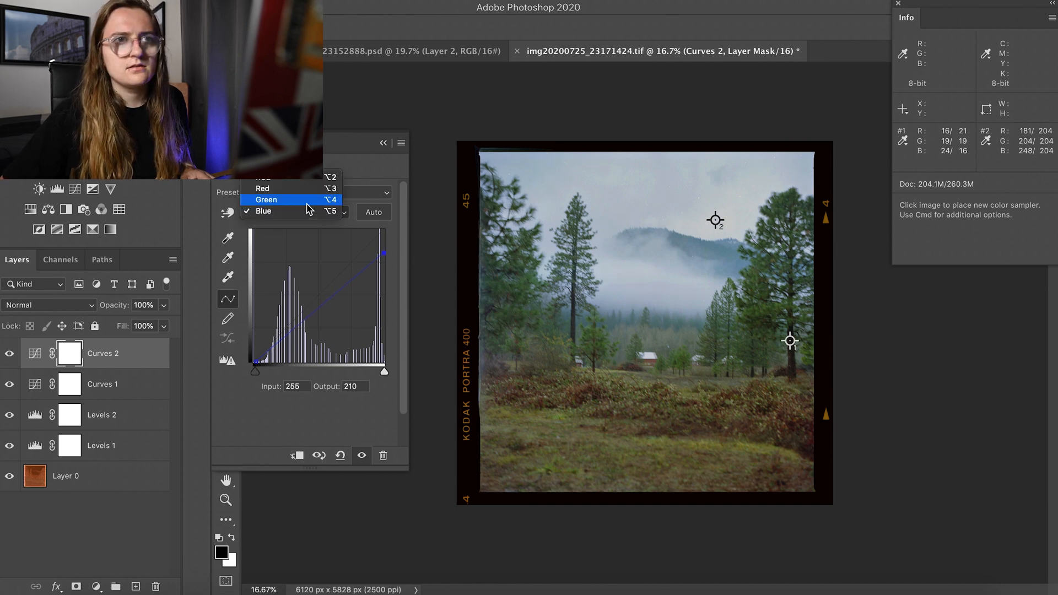
click(308, 210)
click(256, 362)
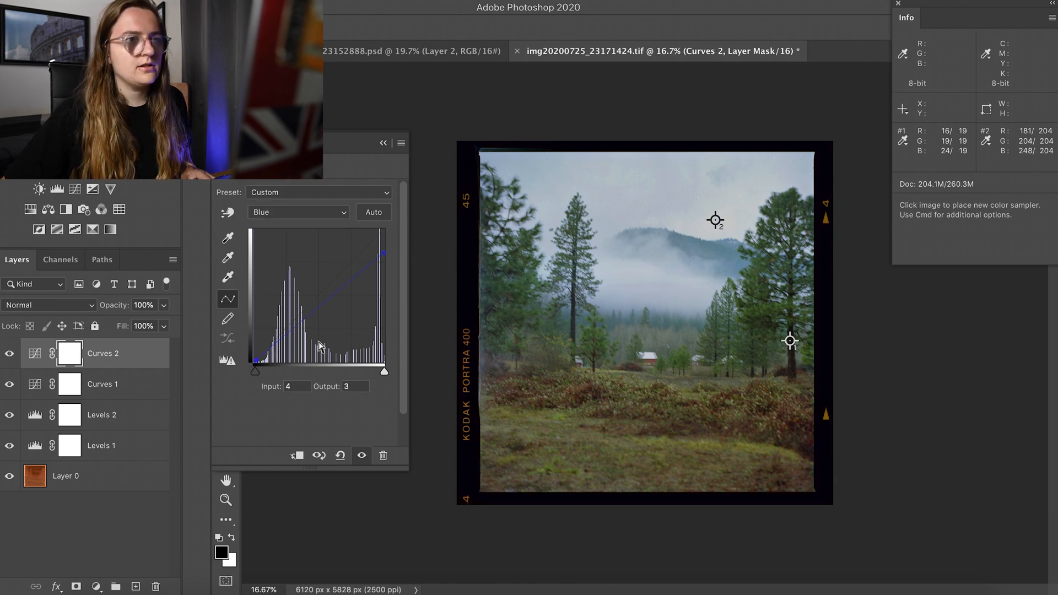
click(384, 144)
Add a Color Balance adjustment with midtones at Cyan-Red -1, Magenta-Green -3 and Yellow-Blue -2.
click(48, 210)
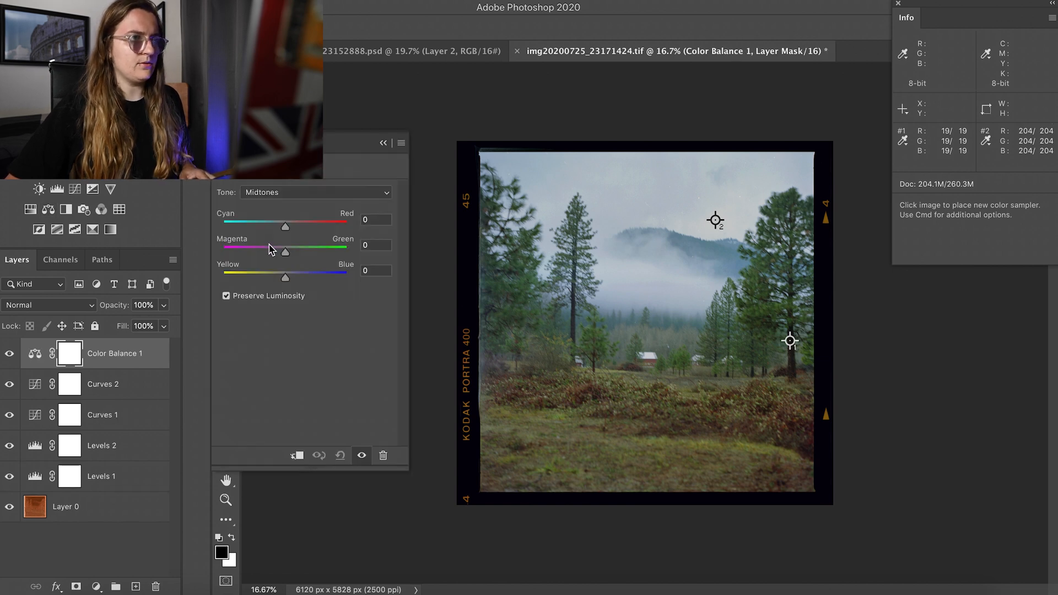
drag(286, 230, 281, 231)
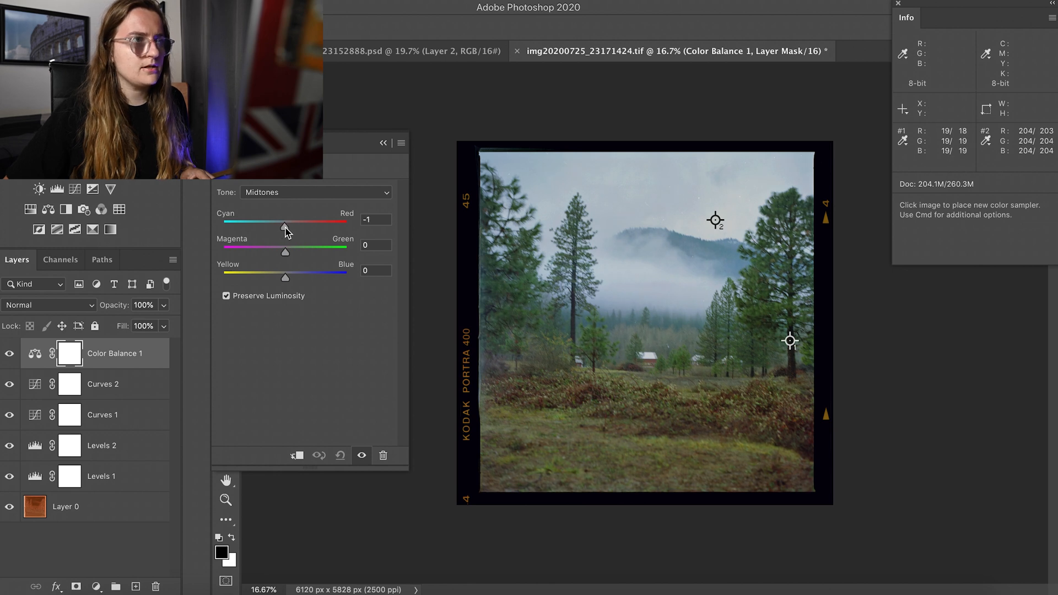
drag(285, 253, 284, 254)
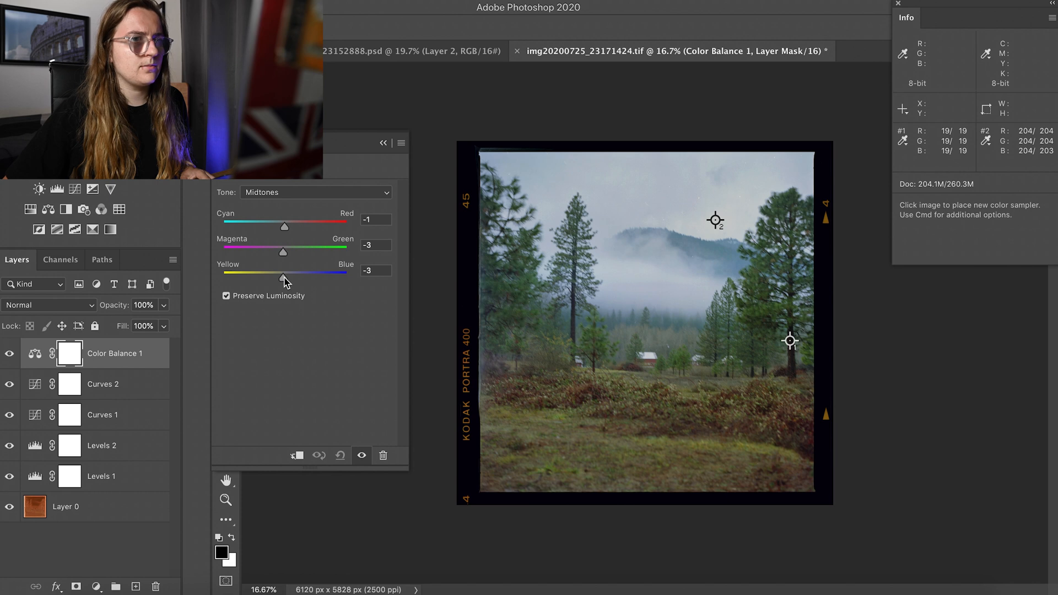
drag(284, 277, 286, 280)
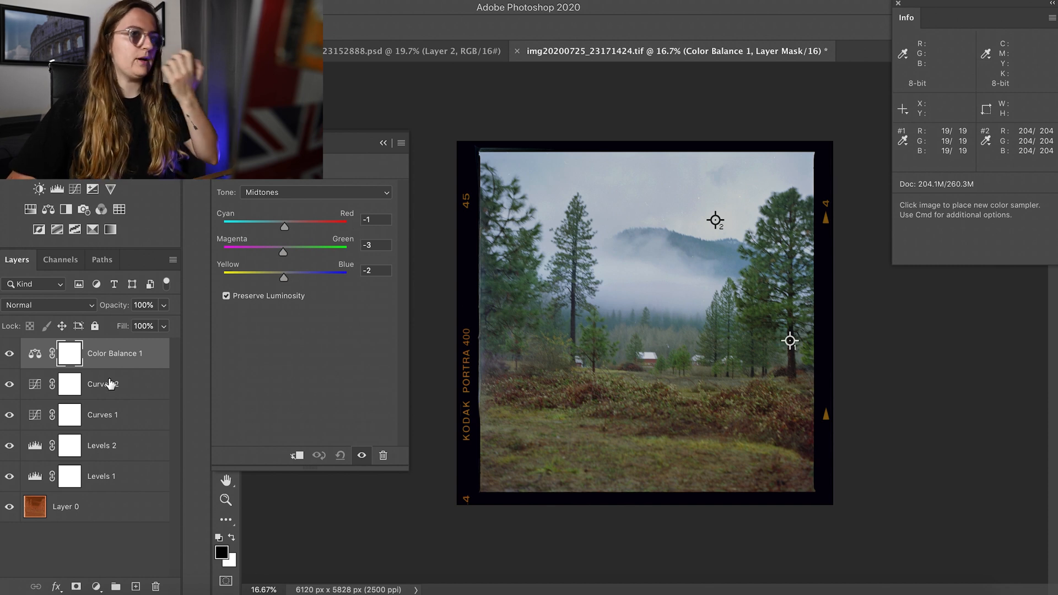
click(382, 145)
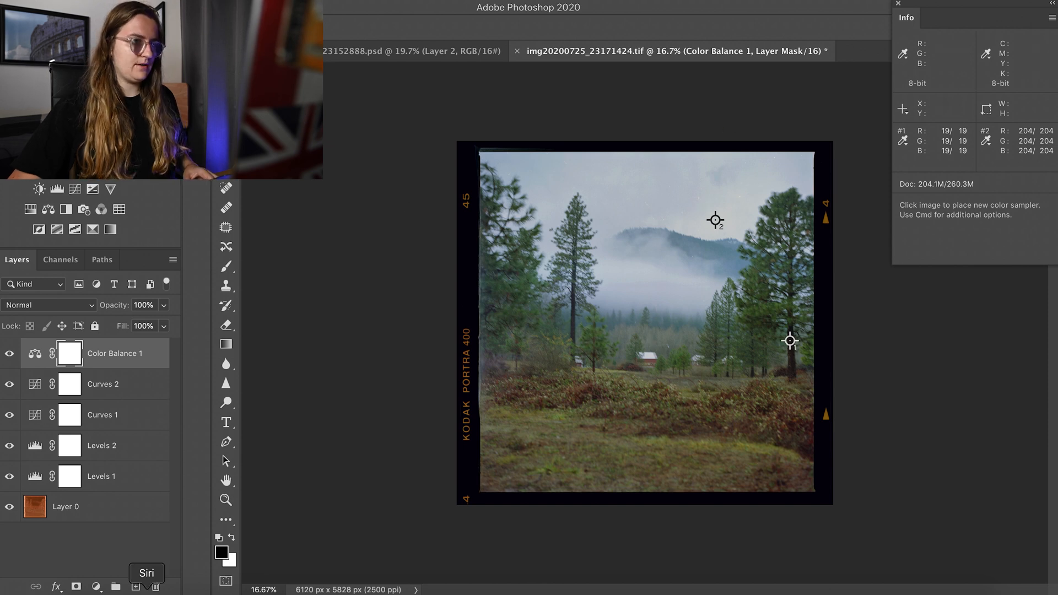
Add a new empty layer on top and heal the white scratches in the forest above the red barn with the Spot Healing Brush.
click(135, 586)
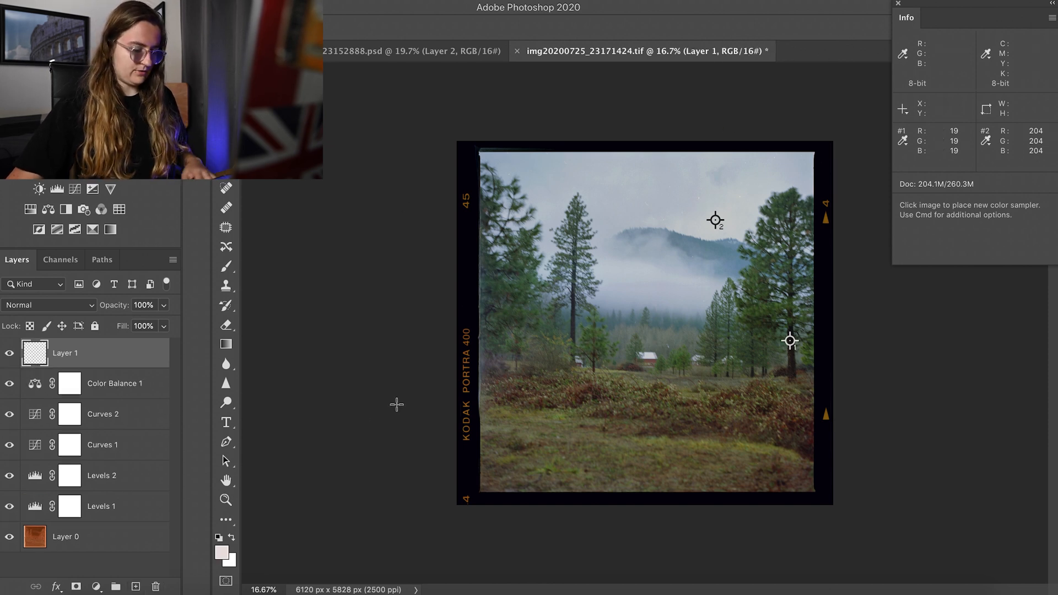
key(super+1)
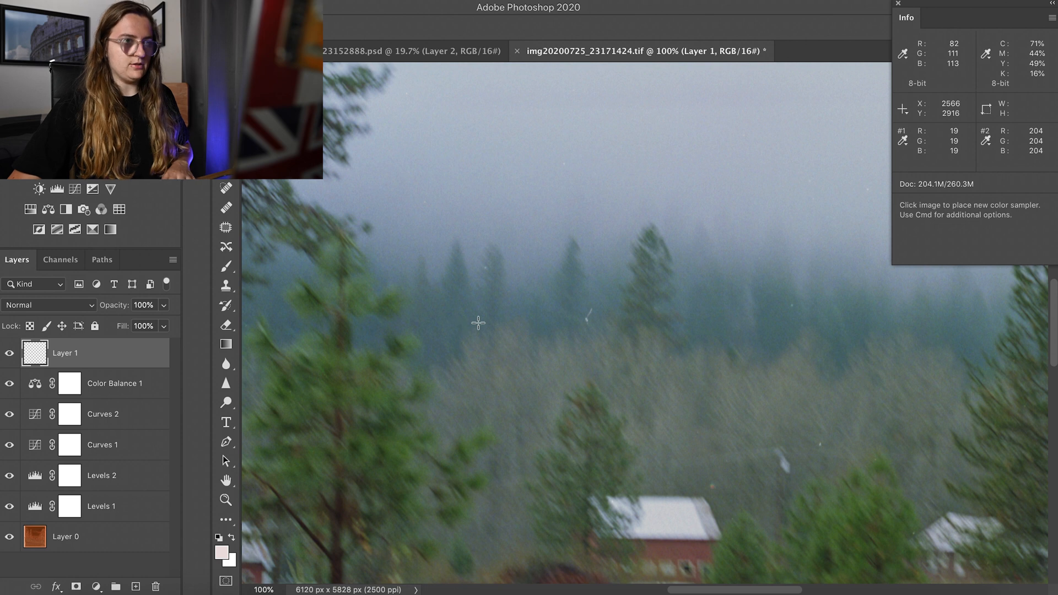
key(j)
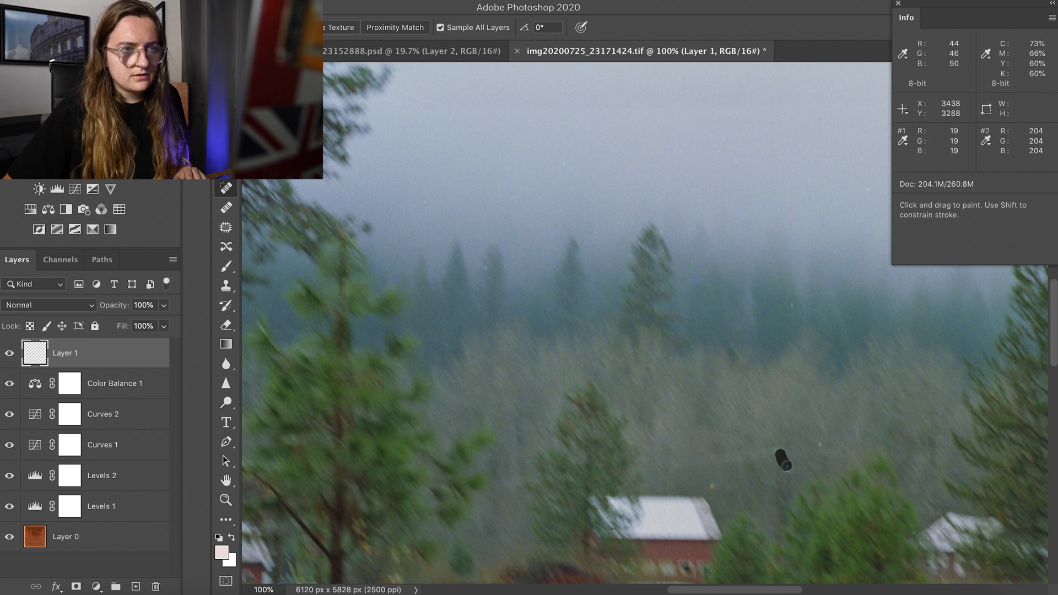
drag(779, 453, 791, 470)
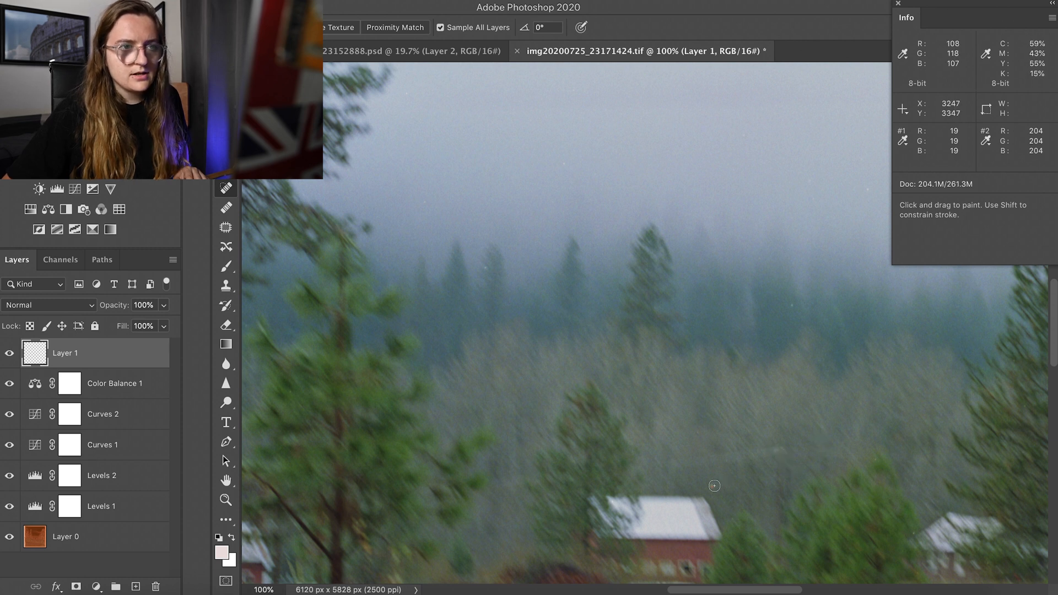
Heal the curved hair mark, dust specks and small scratches in the fog and sky around the mountain ridge.
key(space)
drag(609, 333, 593, 459)
drag(864, 266, 655, 318)
scroll(669, 251, up, 5)
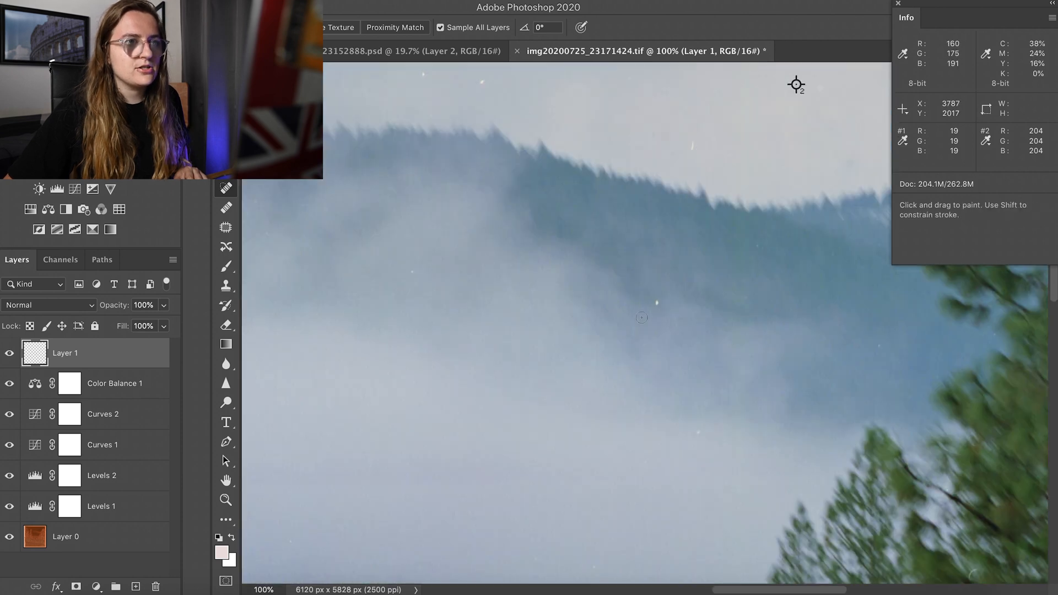
key(space)
drag(529, 189, 628, 482)
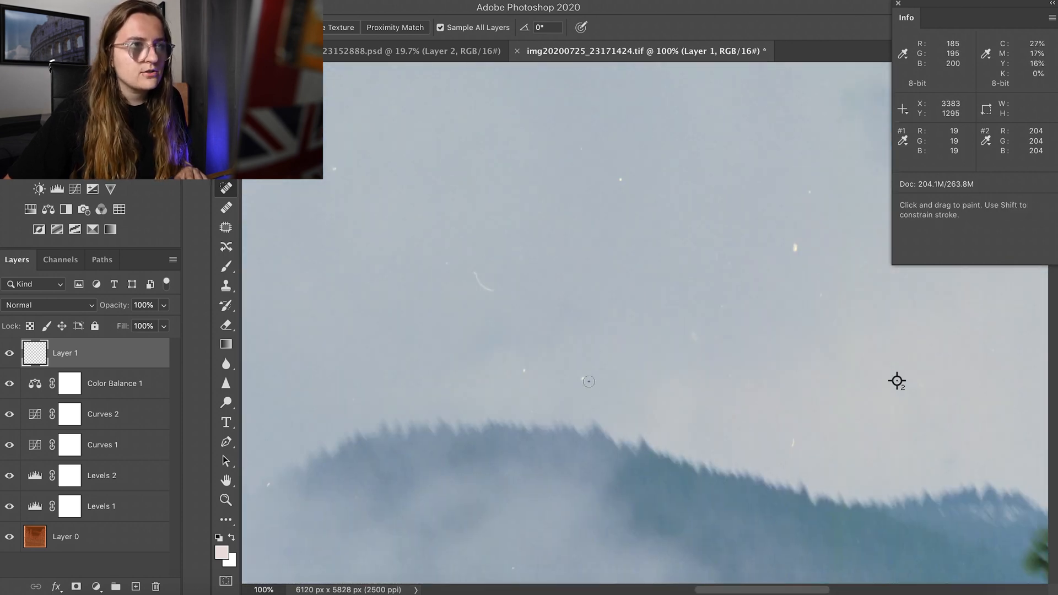
drag(475, 274, 496, 295)
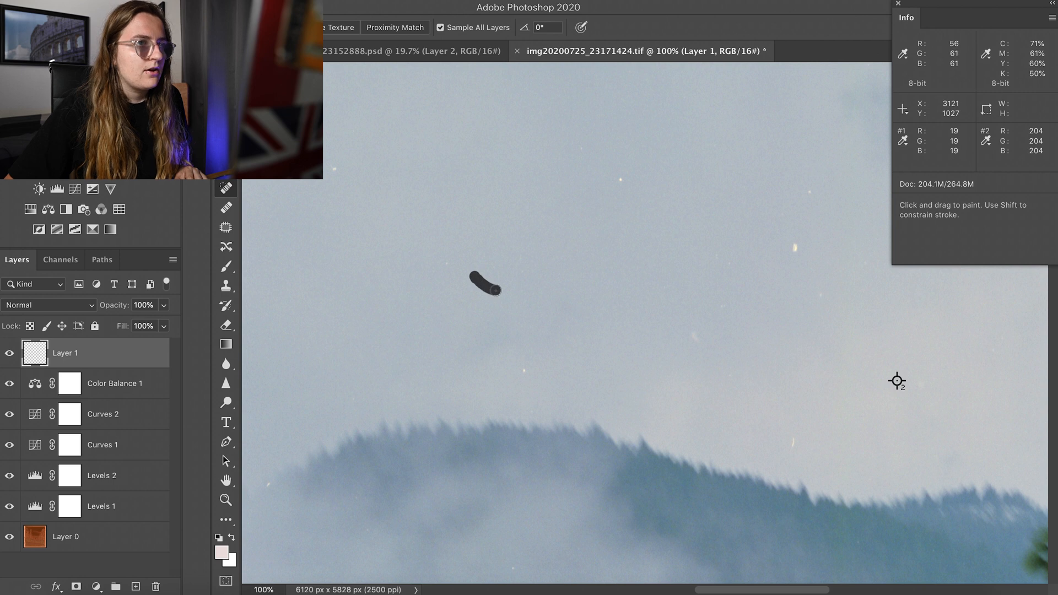
click(446, 263)
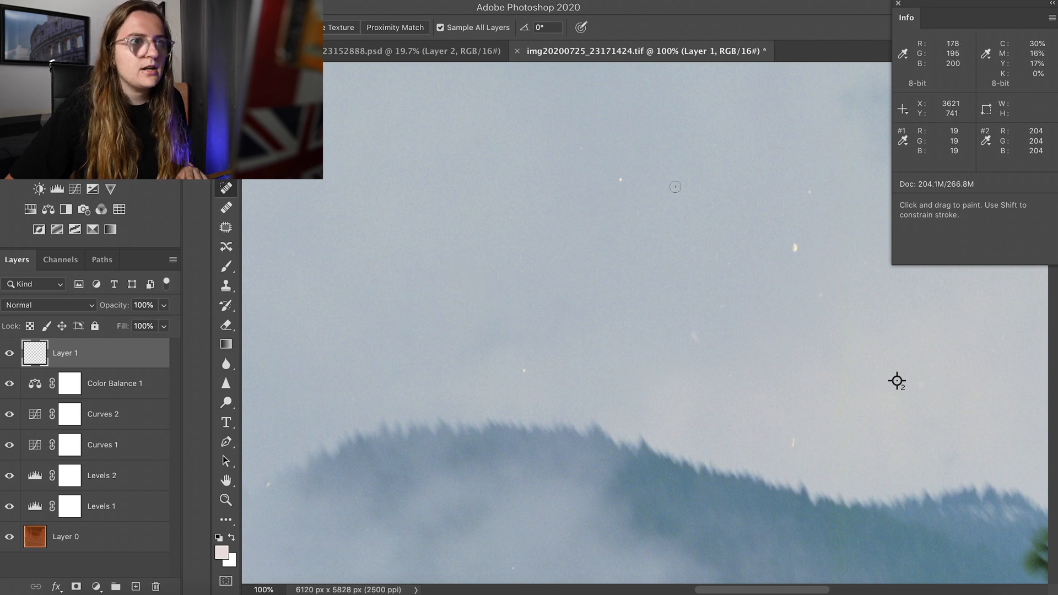
click(795, 246)
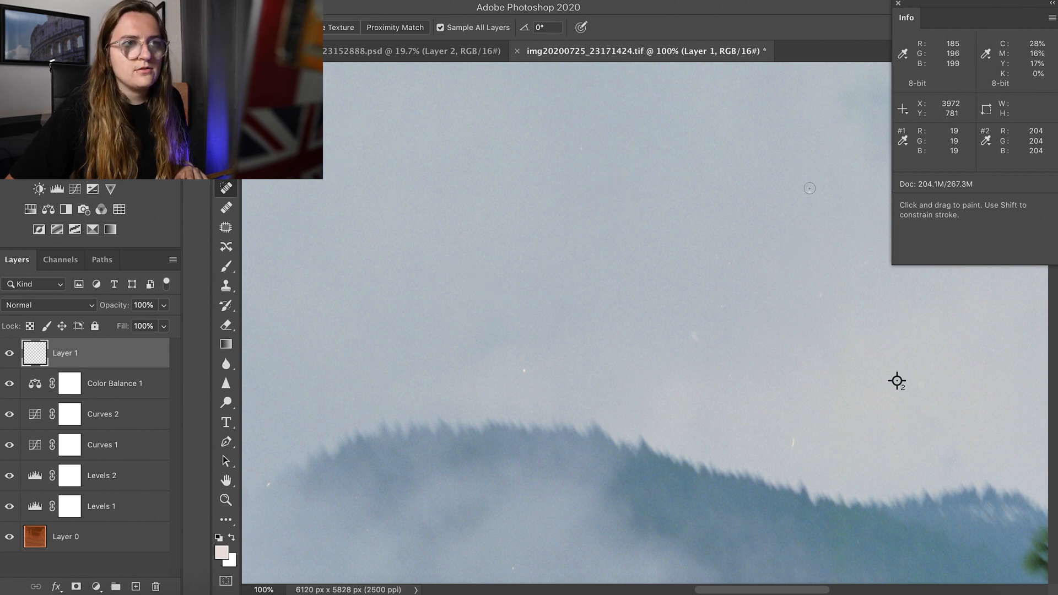
drag(692, 332, 707, 356)
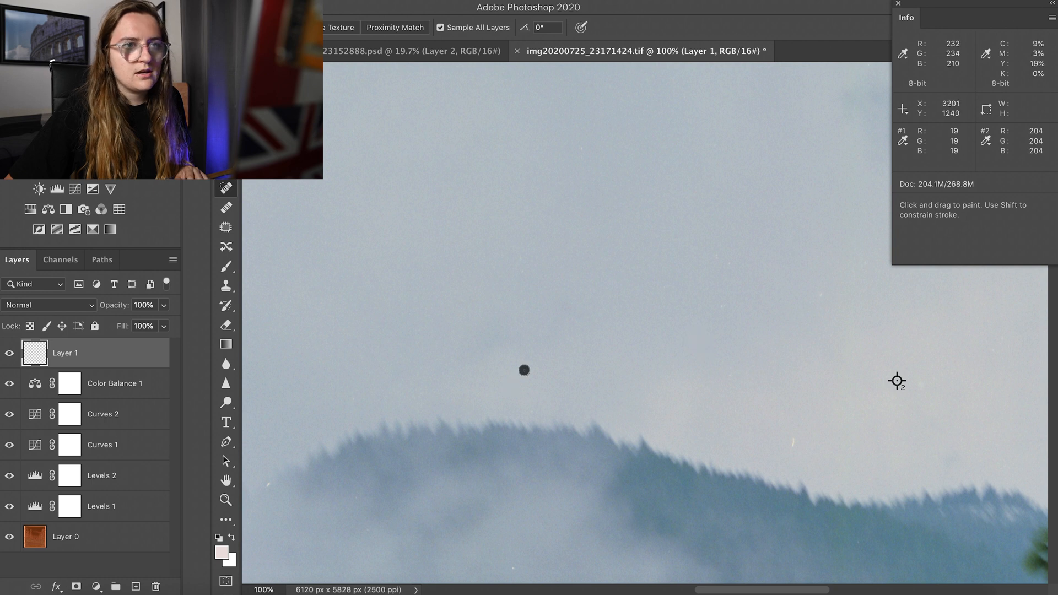
drag(793, 436, 794, 447)
Heal the dust specks and scratches in the sky above the large right-hand tree, up to the photo's upper right corner.
drag(829, 338, 605, 392)
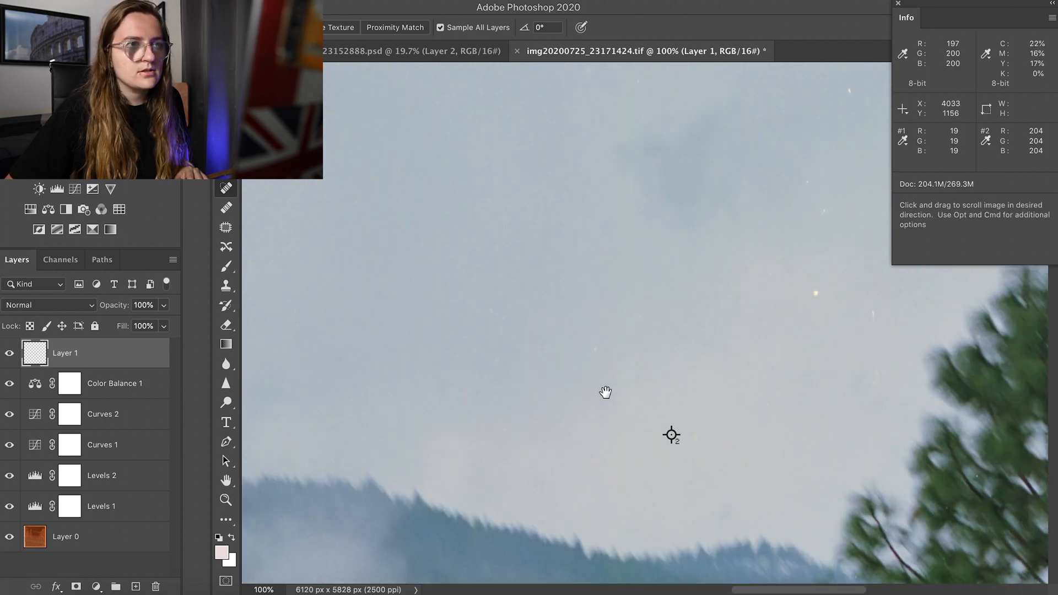
mouse_move(878, 319)
mouse_down()
mouse_move(875, 303)
mouse_move(607, 390)
mouse_up()
click(639, 280)
drag(709, 275, 545, 305)
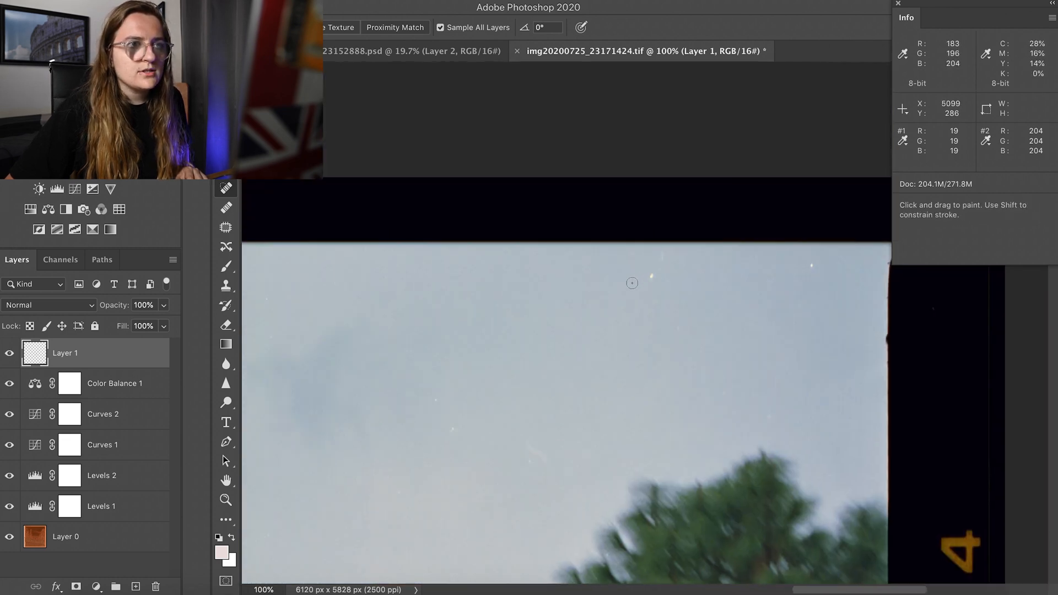
drag(664, 256, 663, 274)
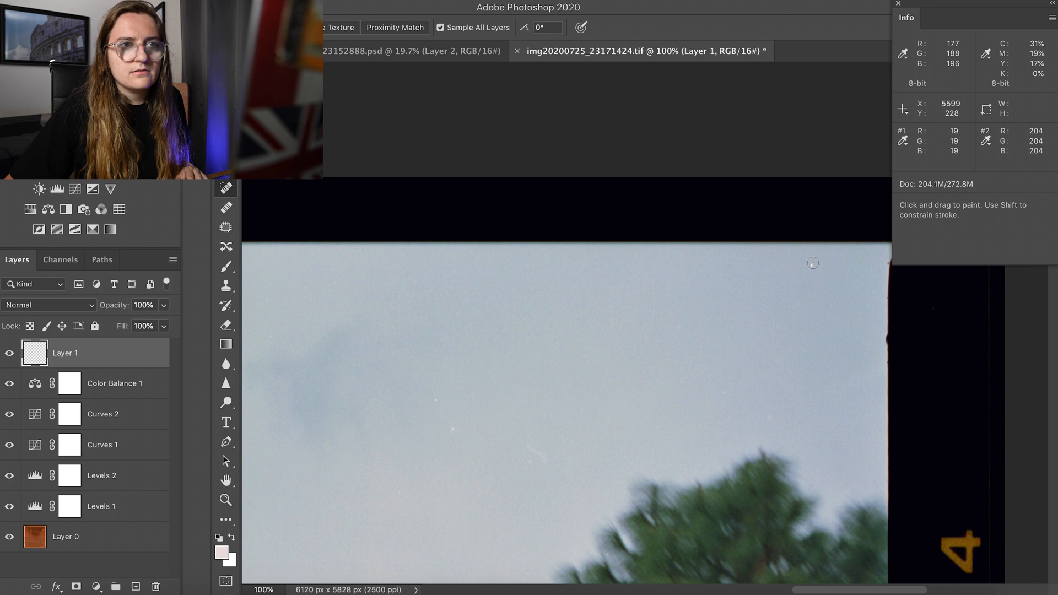
drag(744, 371, 895, 305)
drag(752, 304, 782, 302)
Heal the specks and scratches in the sky around the left-hand trees, up to the photo's upper left corner.
mouse_move(561, 239)
mouse_down()
mouse_move(603, 350)
mouse_move(683, 350)
mouse_move(557, 350)
mouse_move(441, 218)
mouse_move(496, 230)
mouse_up()
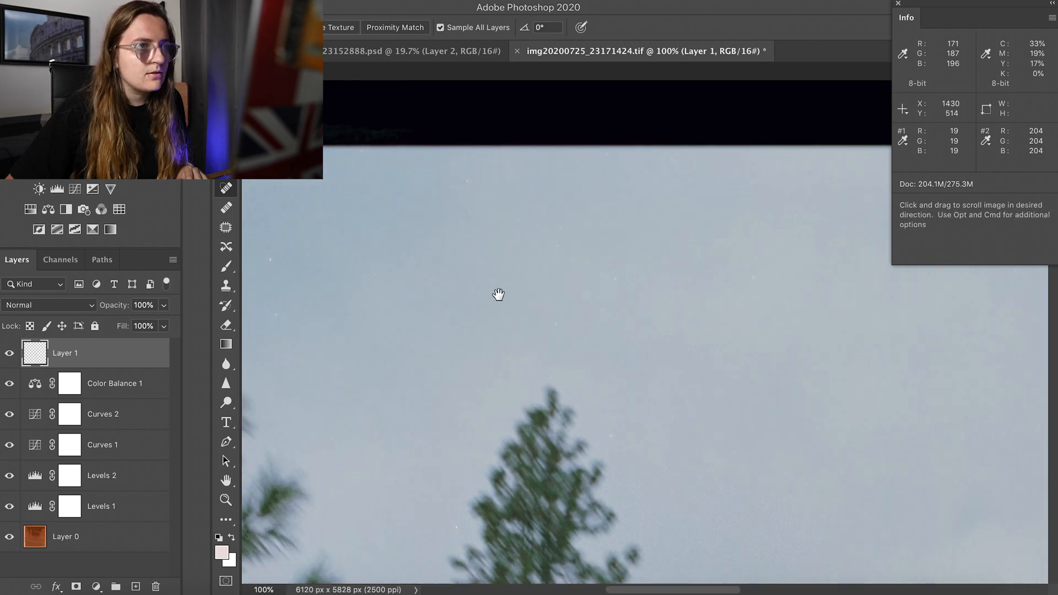
drag(399, 286, 565, 302)
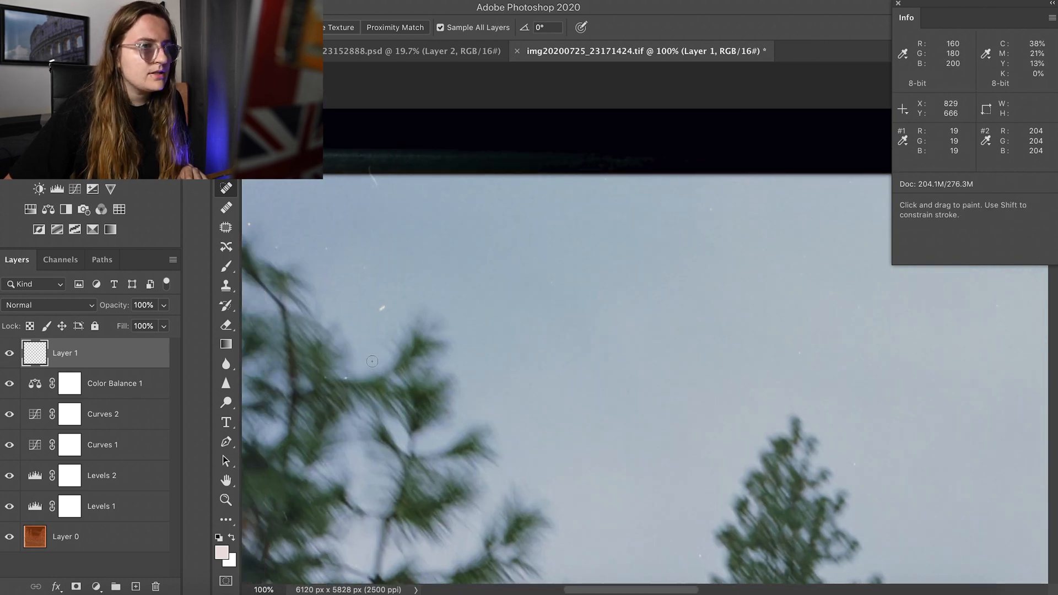
drag(315, 381, 320, 380)
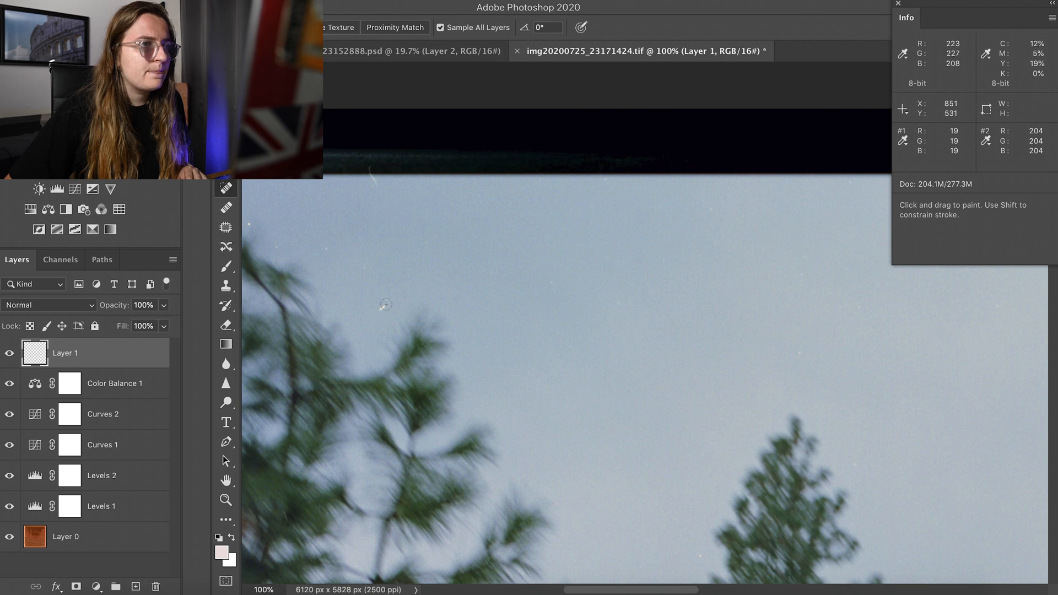
mouse_move(382, 306)
mouse_down()
mouse_move(557, 326)
mouse_move(572, 250)
mouse_move(562, 249)
mouse_up()
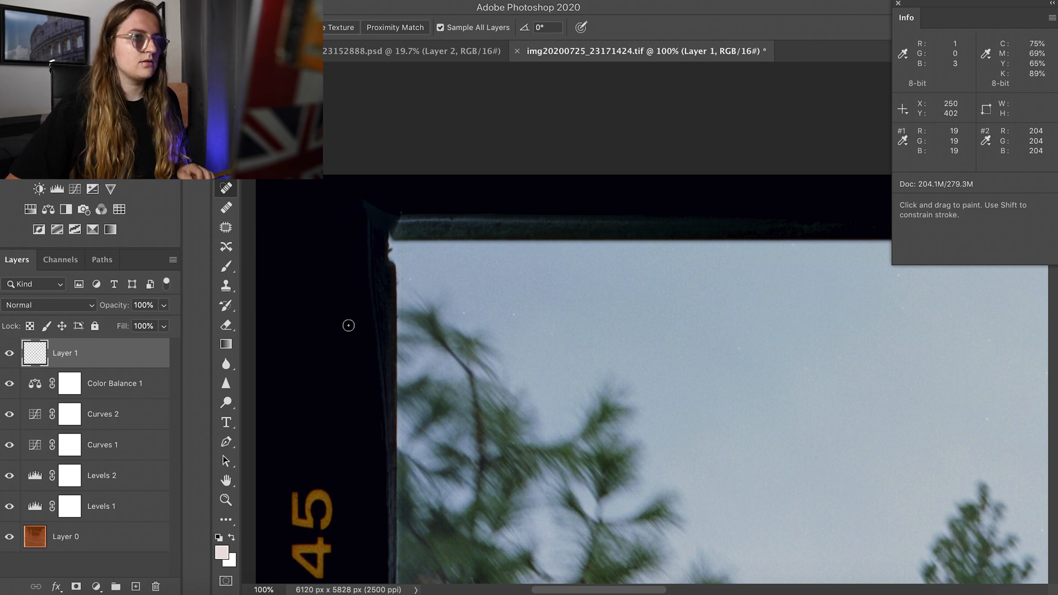
Clone clean black border over the light fringe at the photo's upper left corner with the Clone Stamp, and return to the Spot Healing Brush.
key(s)
alt+click(382, 195)
mouse_move(392, 217)
mouse_down()
mouse_move(498, 220)
mouse_move(455, 222)
mouse_up()
key(j)
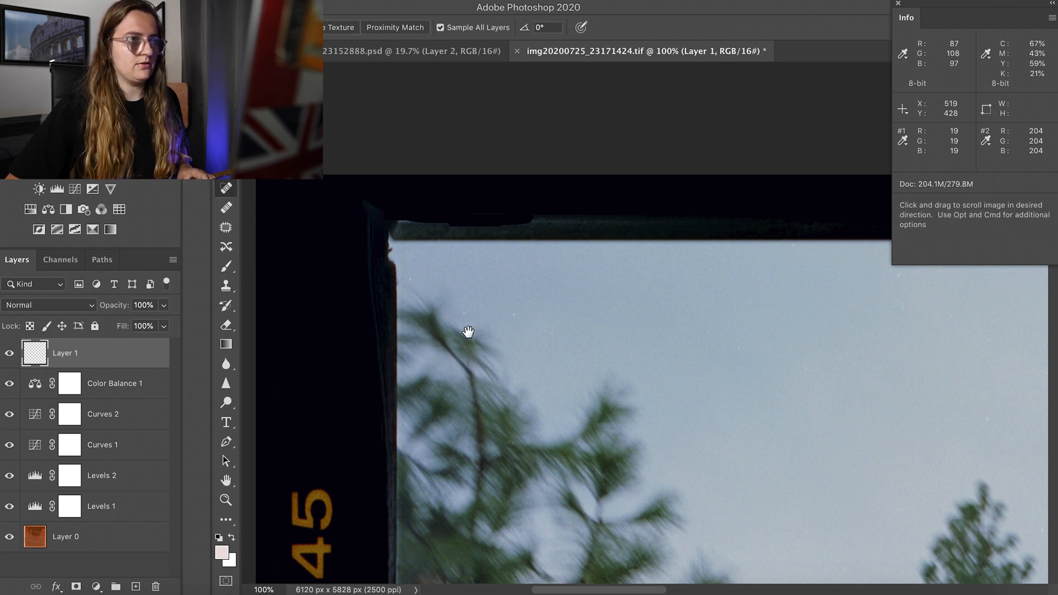
Heal the dust specks in the left-hand trees and in the bushes below them, along the photo's left edge.
drag(456, 362, 492, 191)
drag(475, 426, 473, 224)
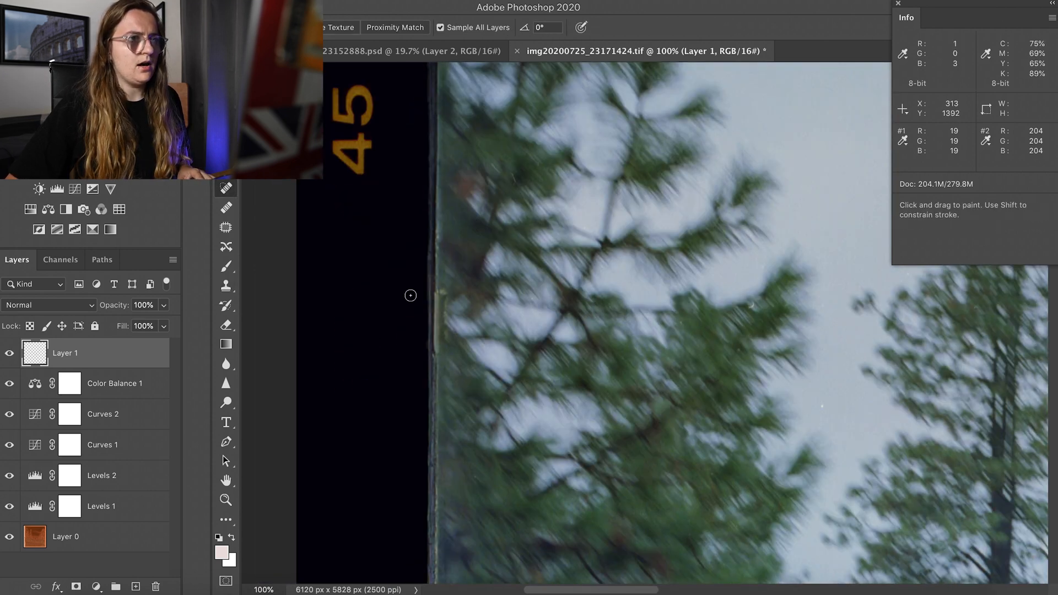
drag(443, 402, 449, 215)
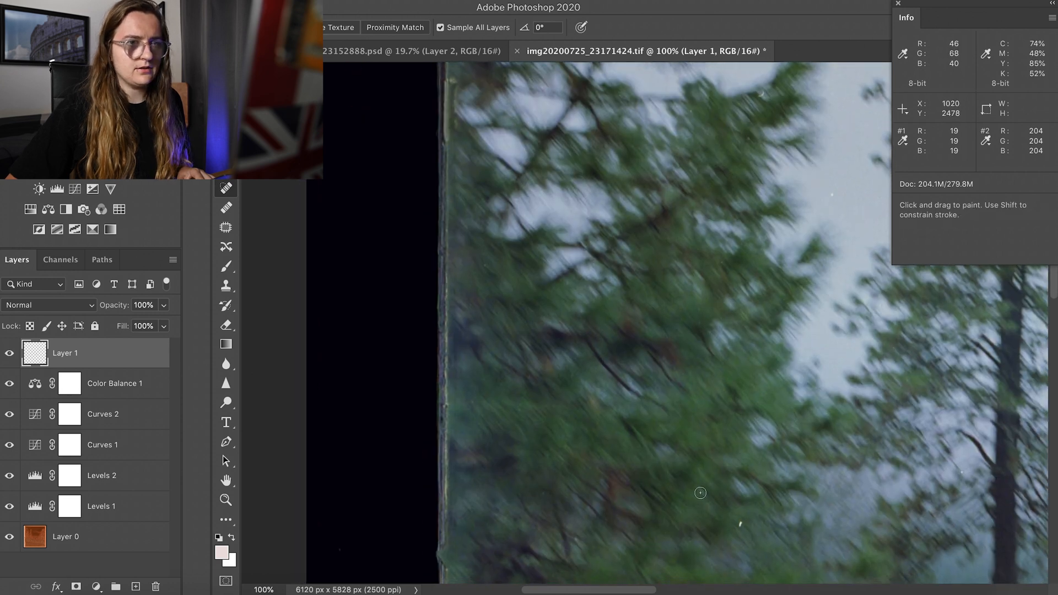
drag(713, 528, 593, 267)
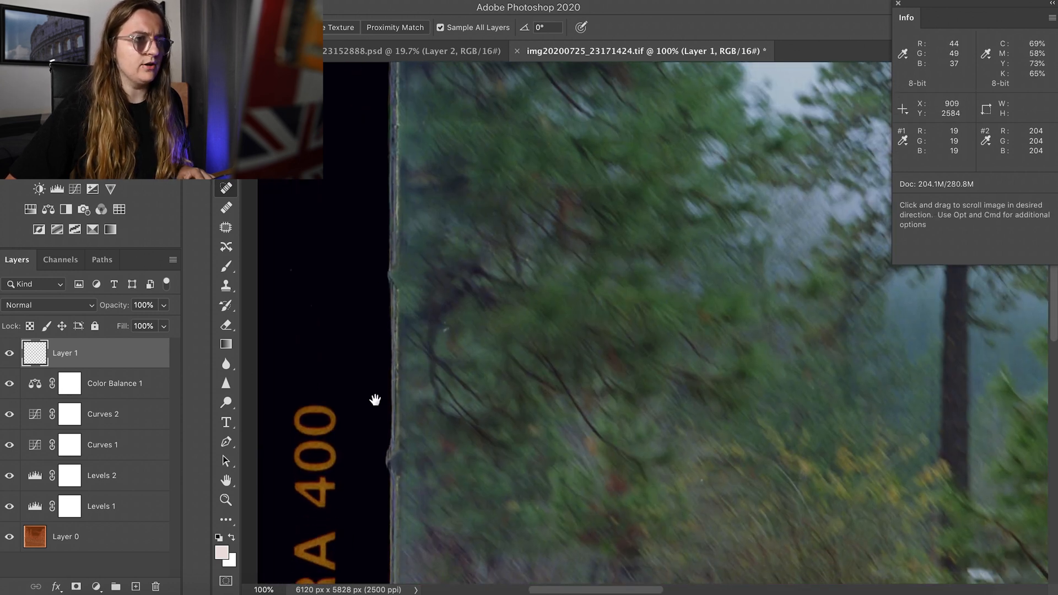
drag(453, 501, 447, 155)
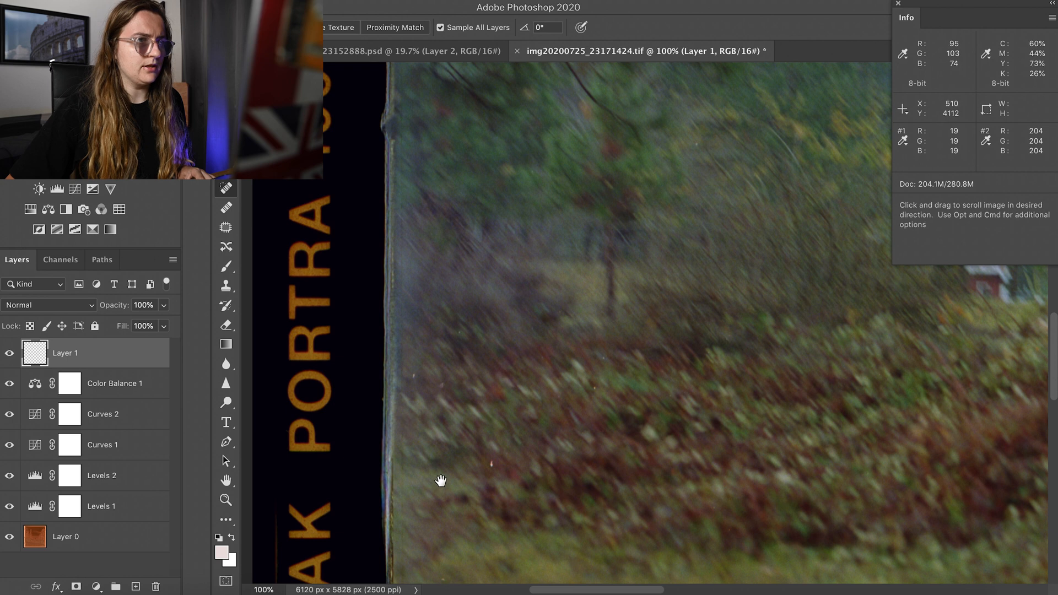
drag(439, 485, 407, 336)
click(392, 277)
click(469, 364)
Heal the dust specks in the foreground grass from the photo's left edge across to the middle.
drag(358, 506, 369, 182)
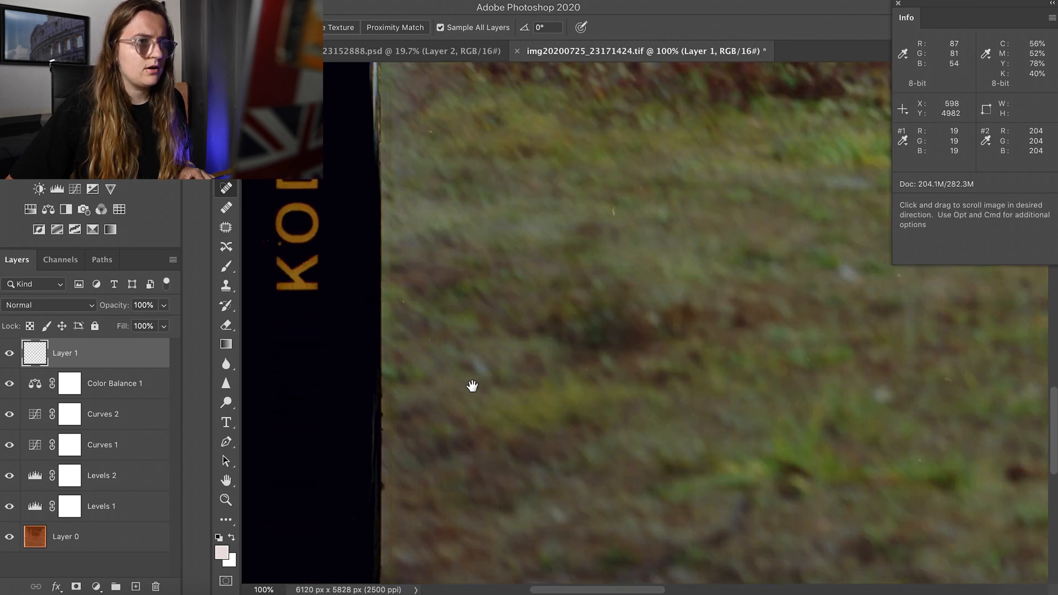
drag(472, 386, 432, 173)
drag(338, 262, 265, 345)
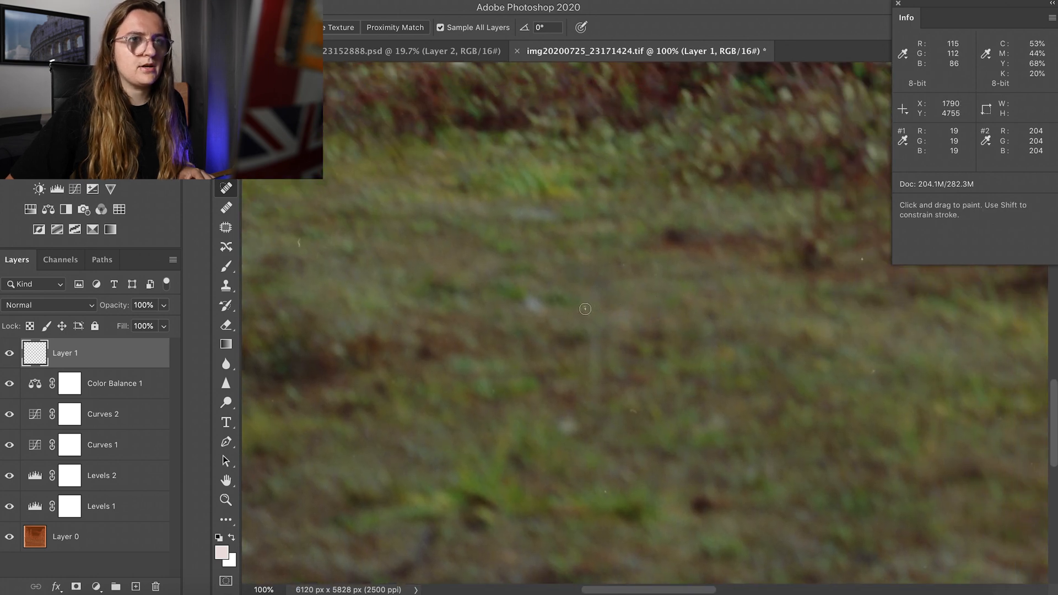
click(585, 309)
drag(763, 290, 532, 307)
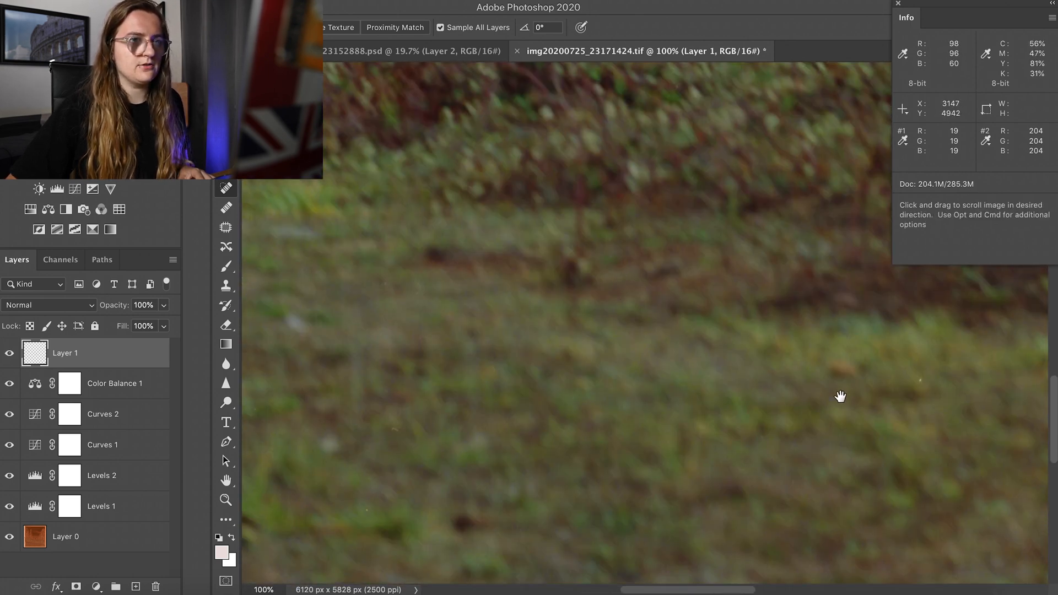
drag(838, 397, 584, 381)
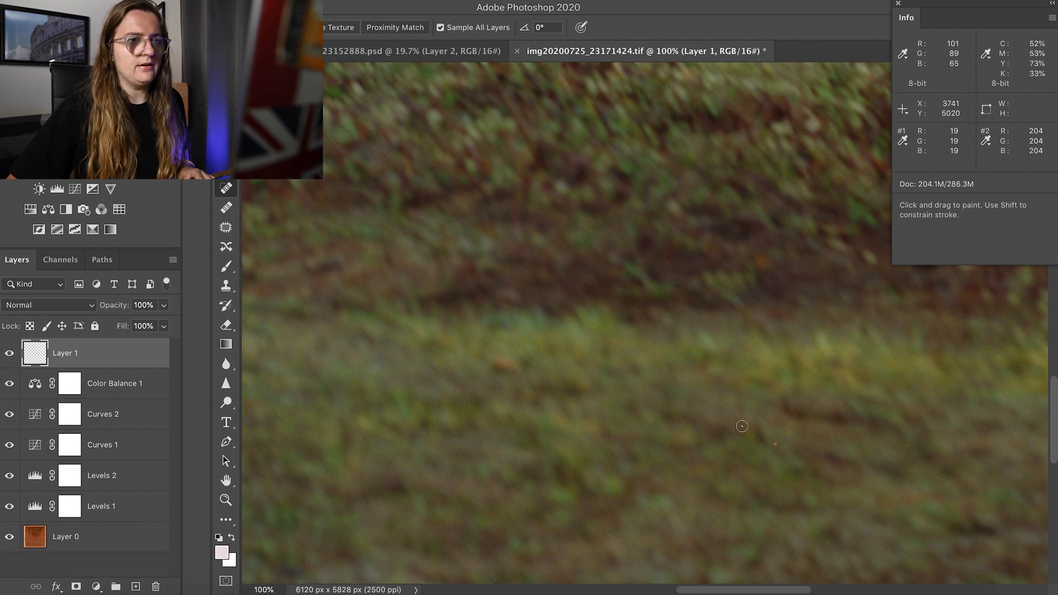
click(772, 444)
drag(853, 425, 411, 322)
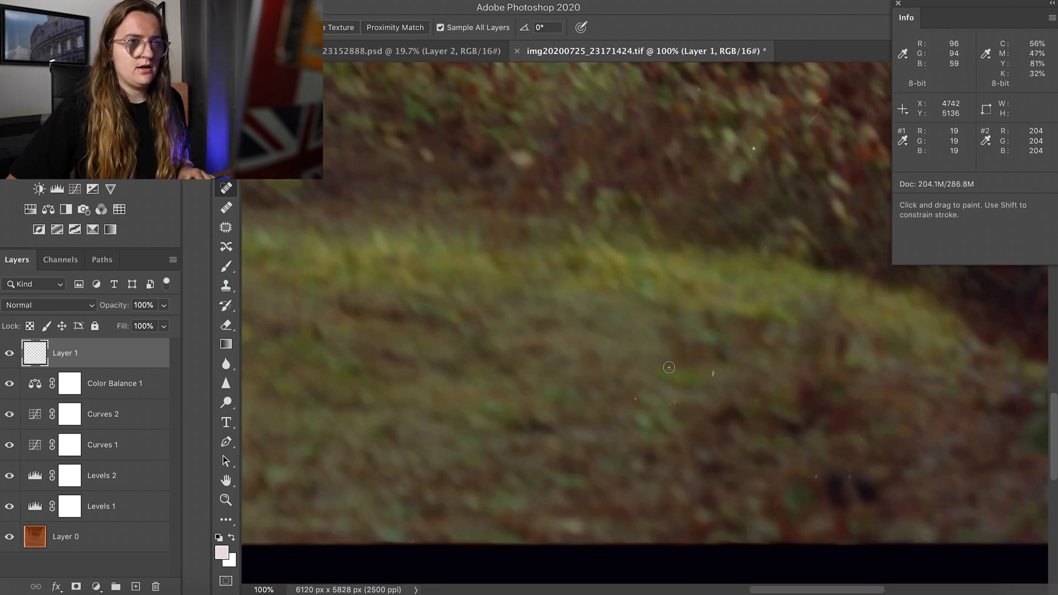
Heal the white specks in the grass towards the photo's lower right corner.
click(711, 372)
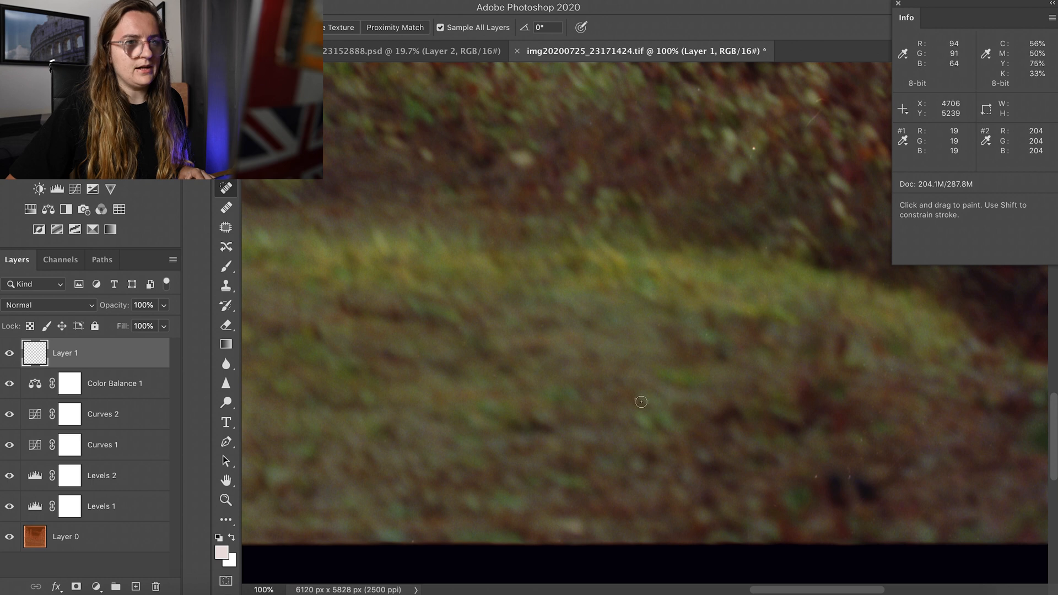
click(820, 477)
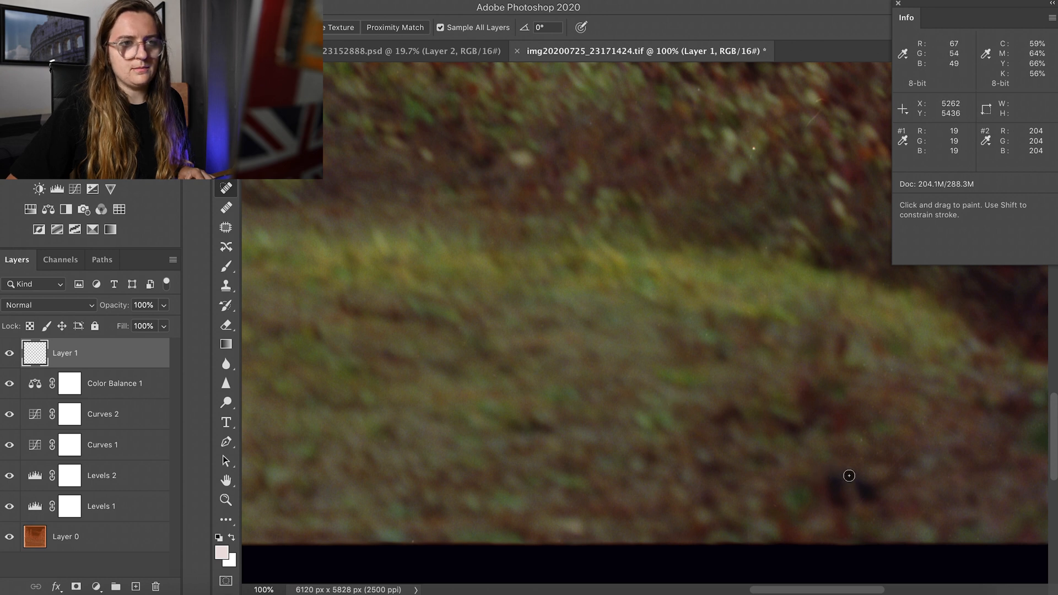
mouse_move(898, 414)
mouse_down()
mouse_move(309, 354)
mouse_move(444, 515)
mouse_move(446, 321)
mouse_move(548, 330)
mouse_up()
click(757, 478)
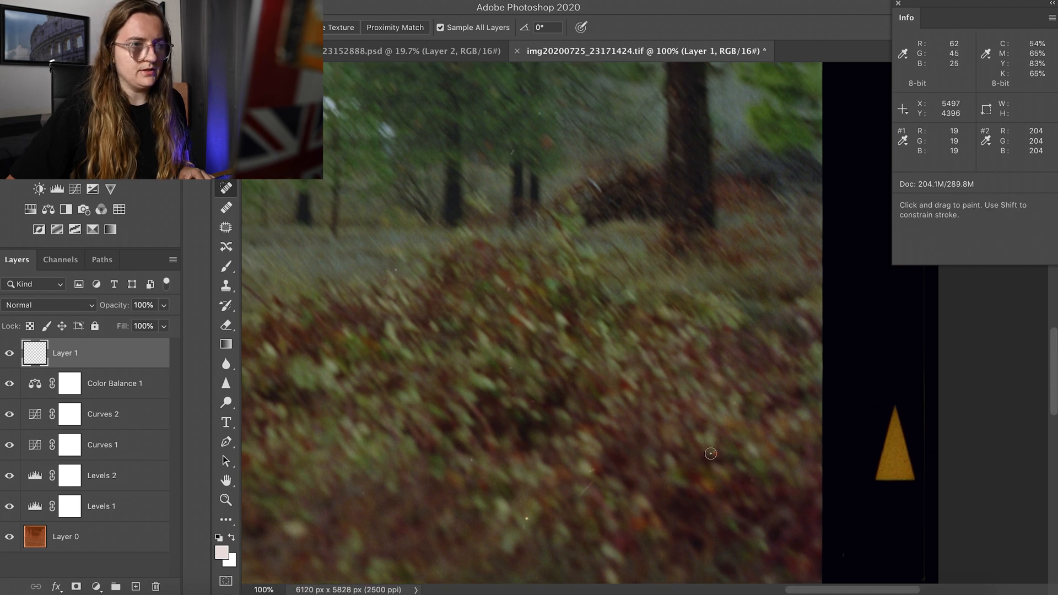
Heal the scratches and specks in the right-hand bushes and trees, and stamp all visible layers into a new top layer.
click(588, 488)
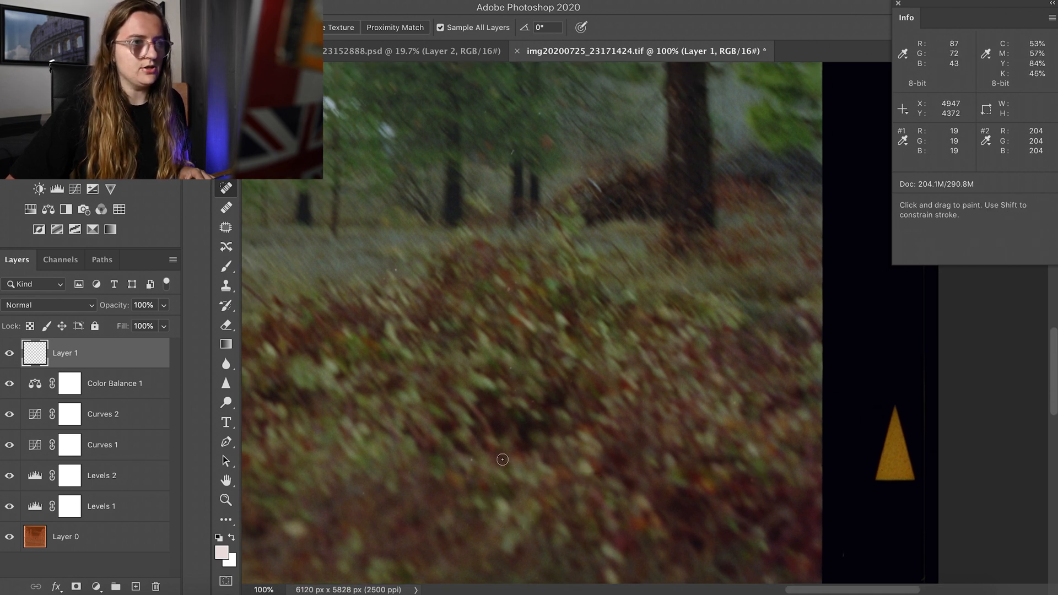
drag(577, 321, 640, 456)
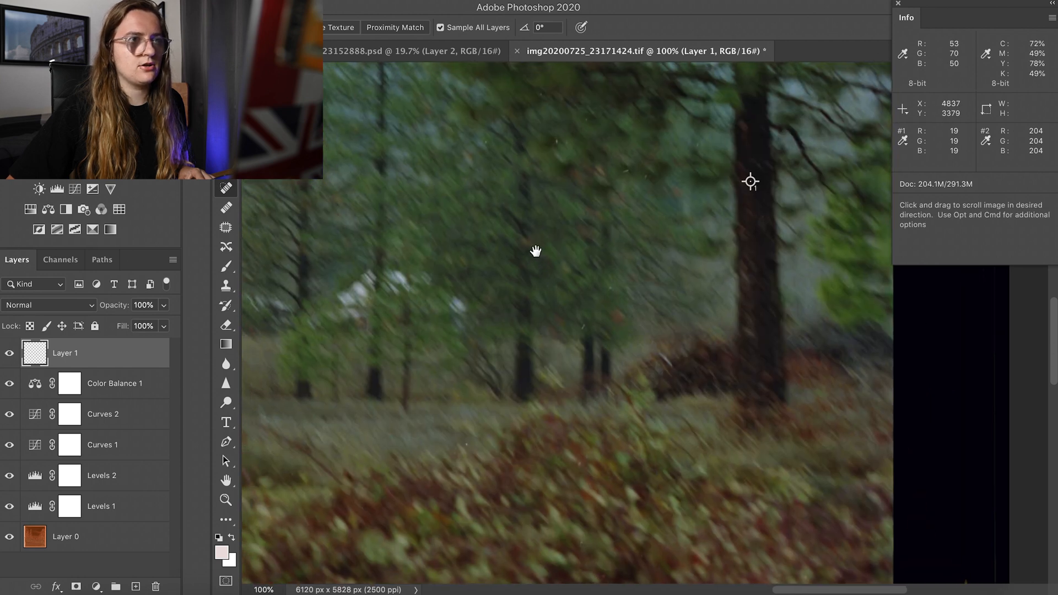
drag(537, 250, 567, 358)
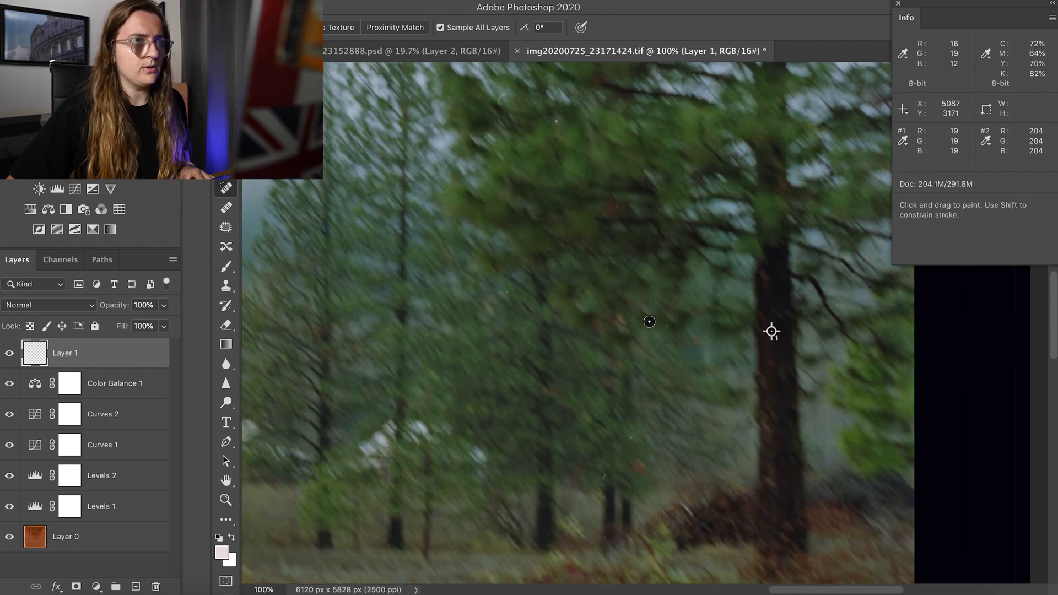
scroll(675, 328, up, 5)
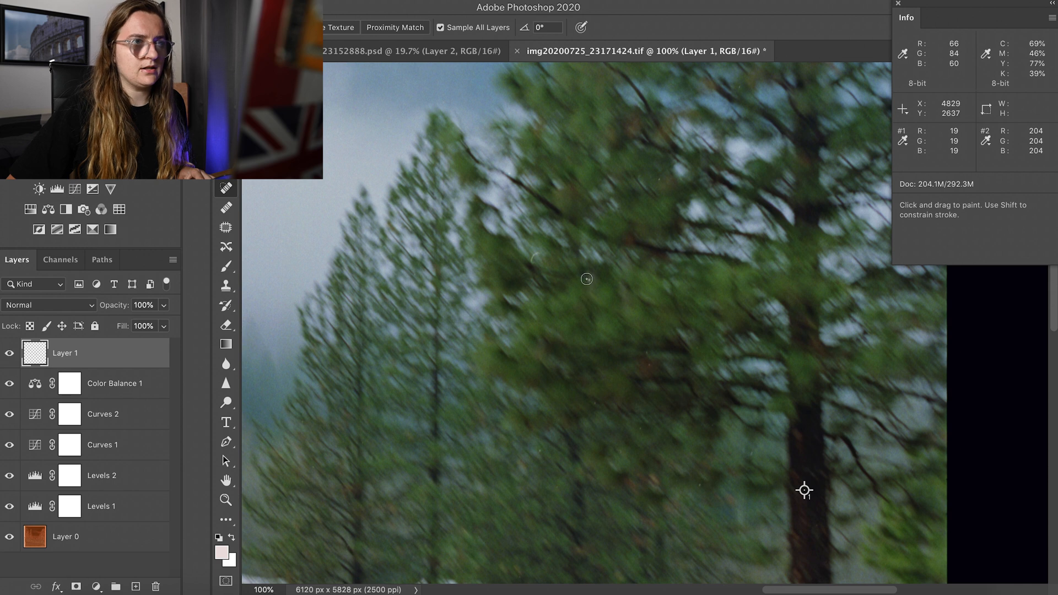
key(ctrl+0)
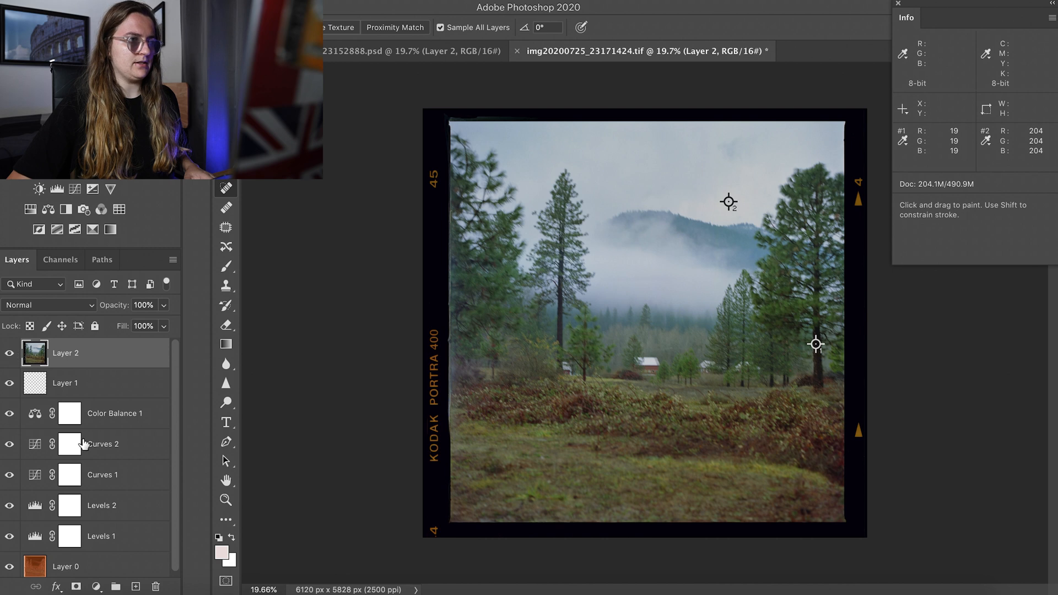
Try setting the Levels 2 white input to 140, and toggle the merged top layer off and on to compare.
click(107, 451)
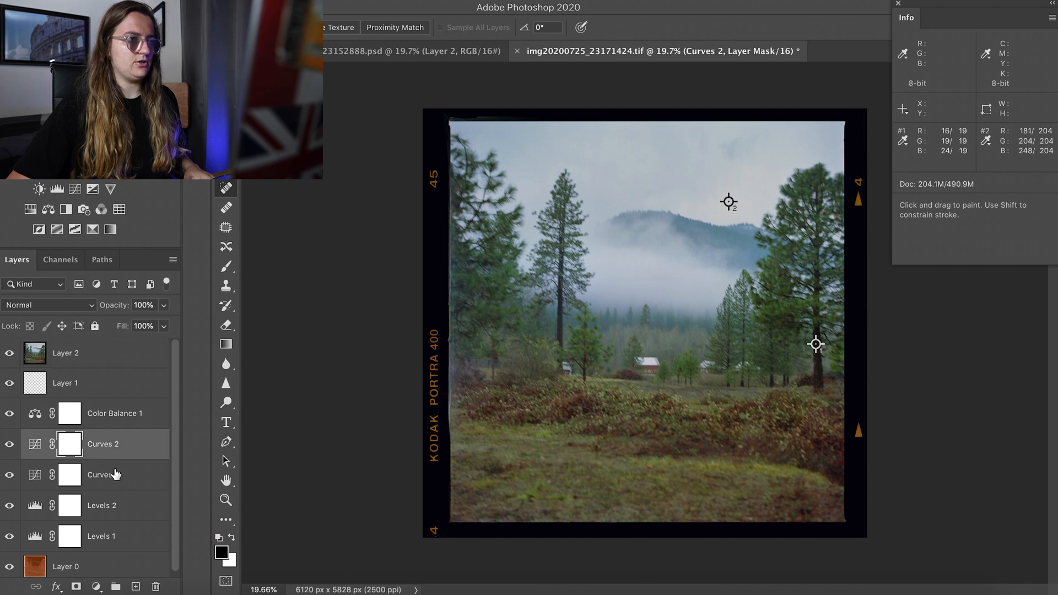
click(124, 504)
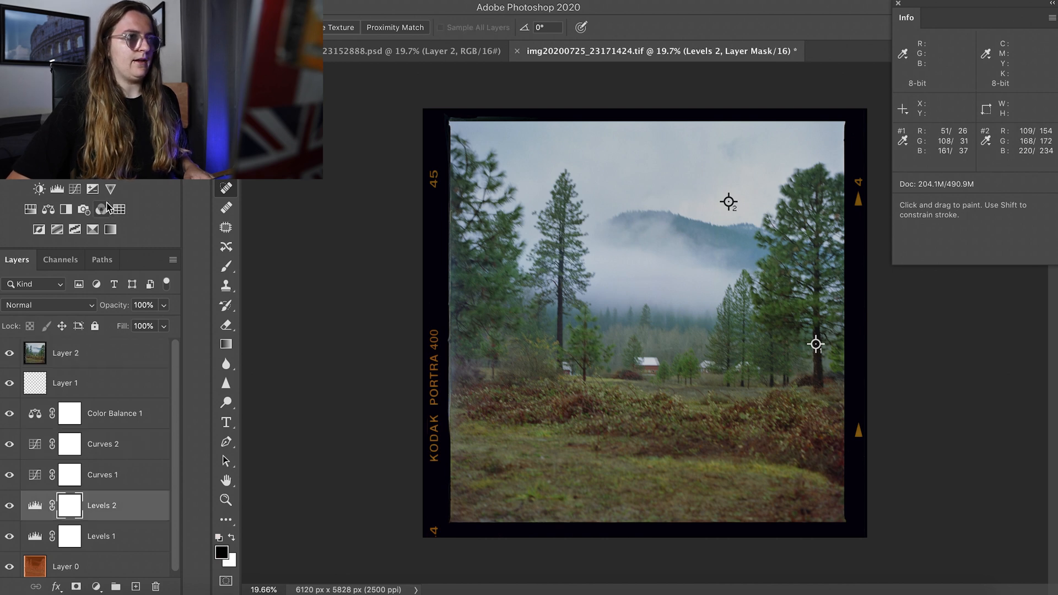
click(196, 144)
drag(360, 304, 322, 304)
click(9, 354)
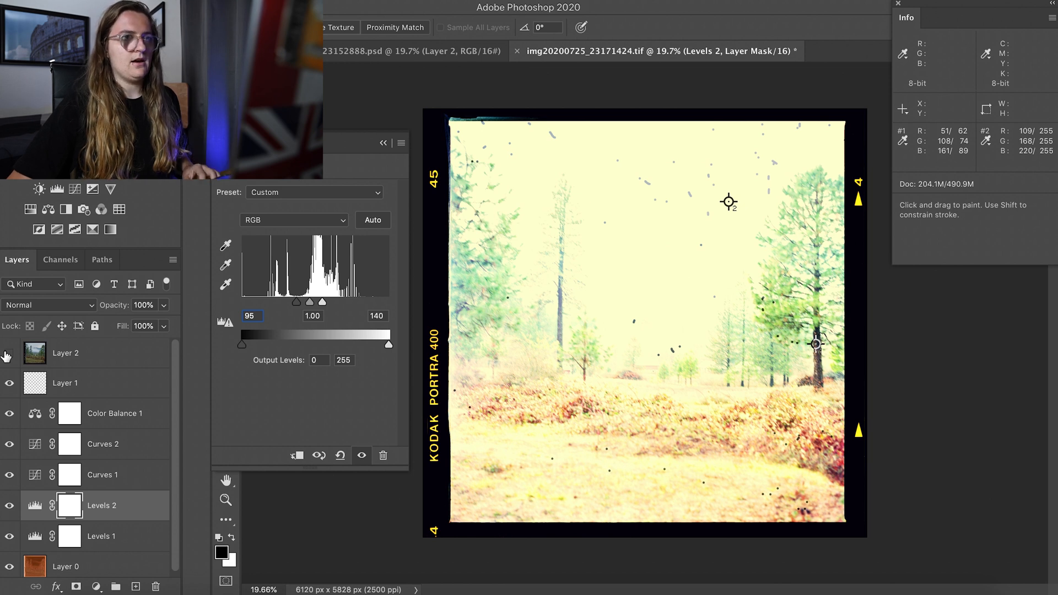
click(9, 353)
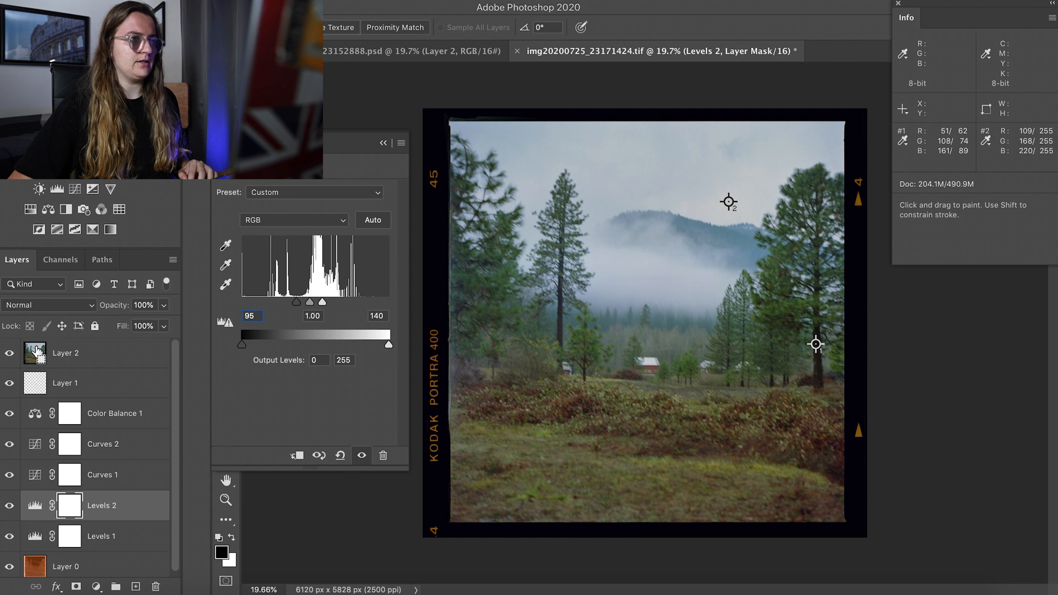
key(super+z)
key(super+shift+z)
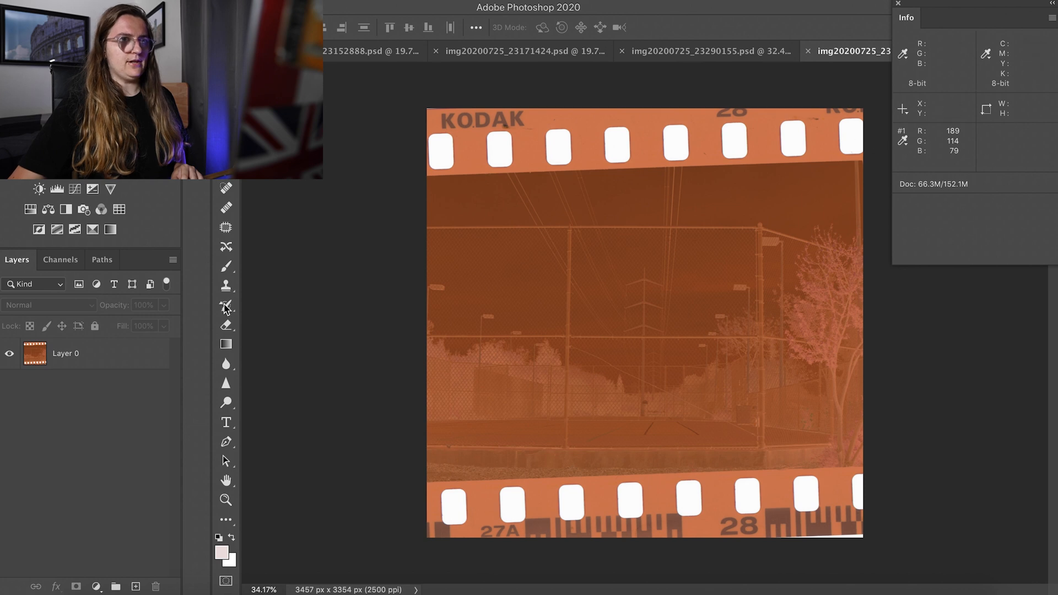
Invert the tennis court negative with a Levels adjustment, reversing the output levels to 255 and 0 and setting the midtones to 1.5.
click(58, 190)
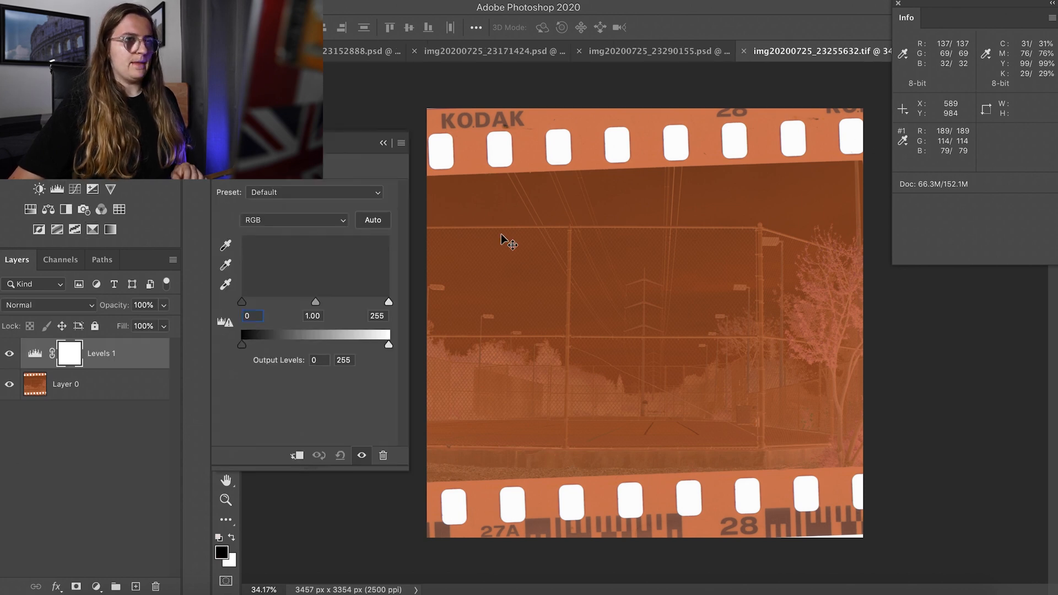
drag(244, 347, 167, 342)
key(Tab)
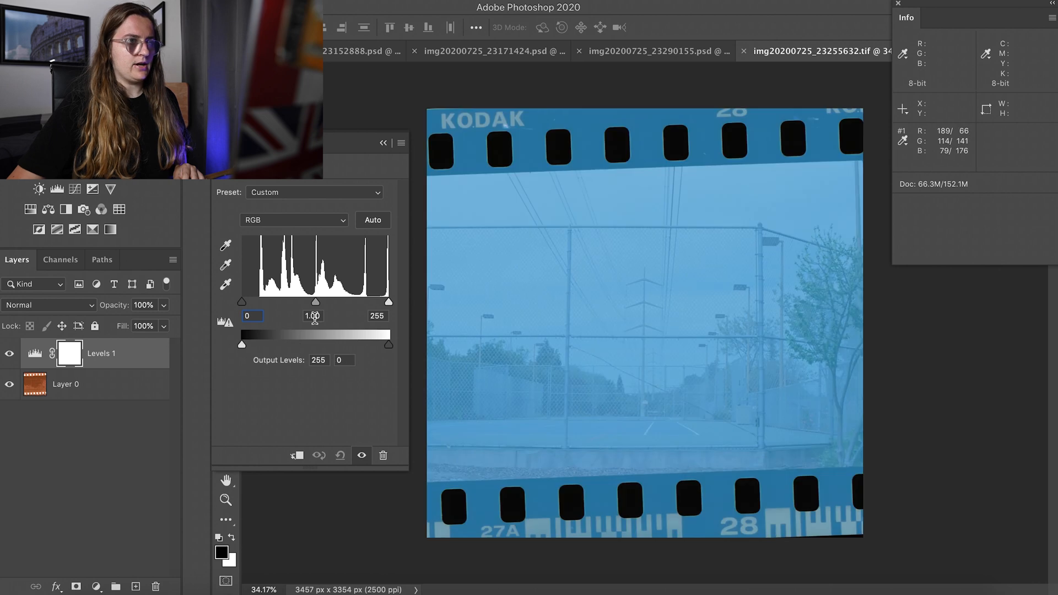
text(1.5)
key(Return)
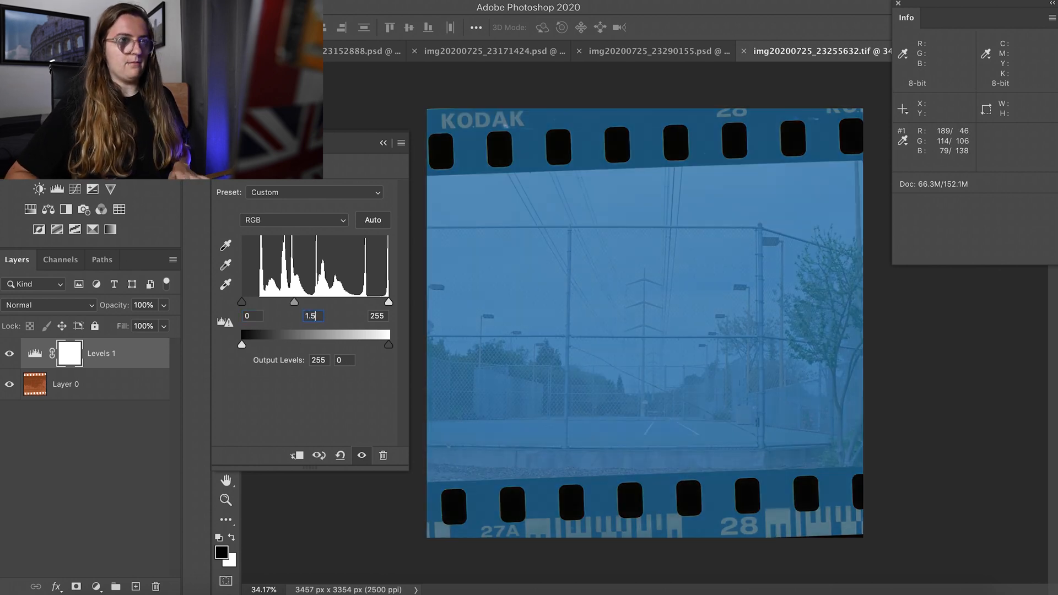
click(383, 145)
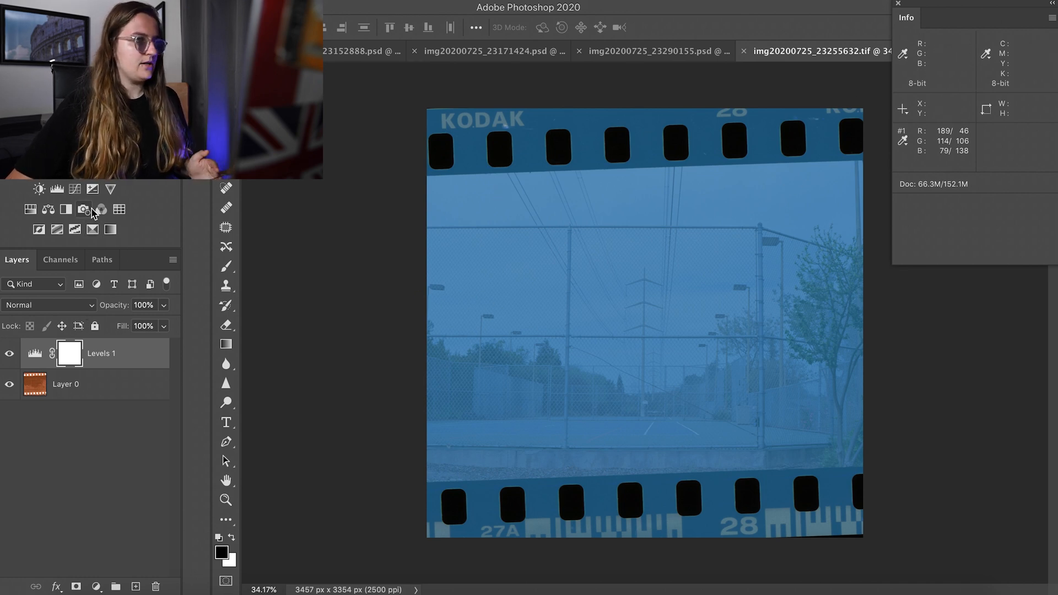
Add a second Levels adjustment and set its gray point by sampling the pale concrete strip below the court fence.
click(59, 191)
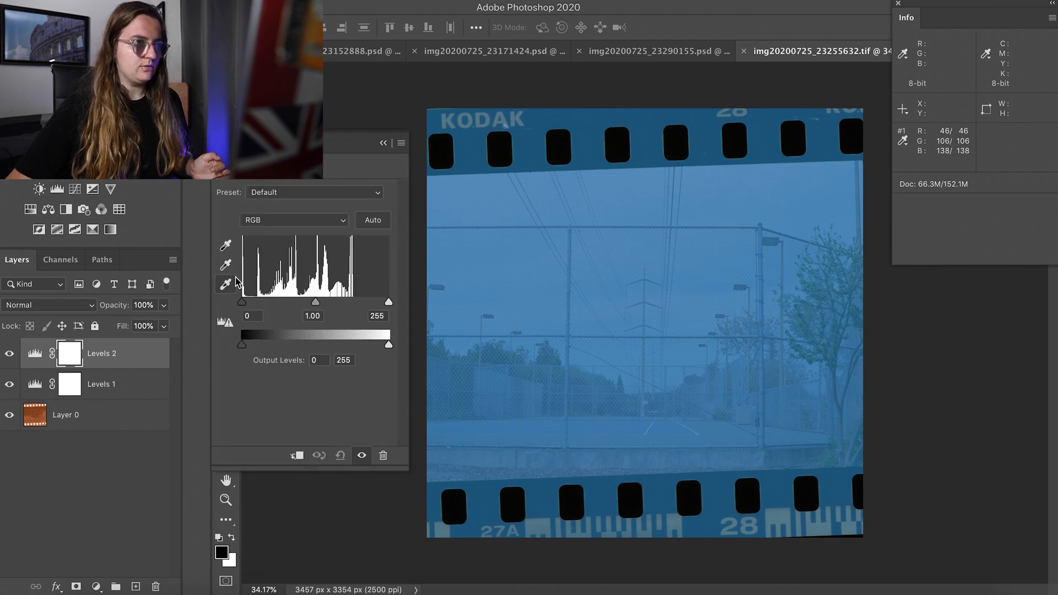
click(226, 264)
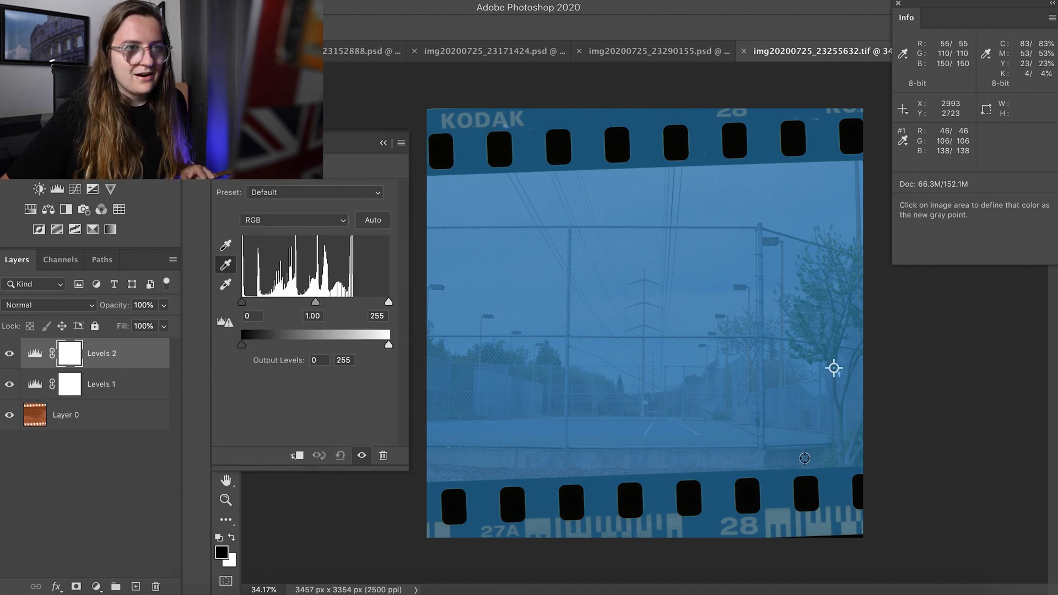
click(805, 458)
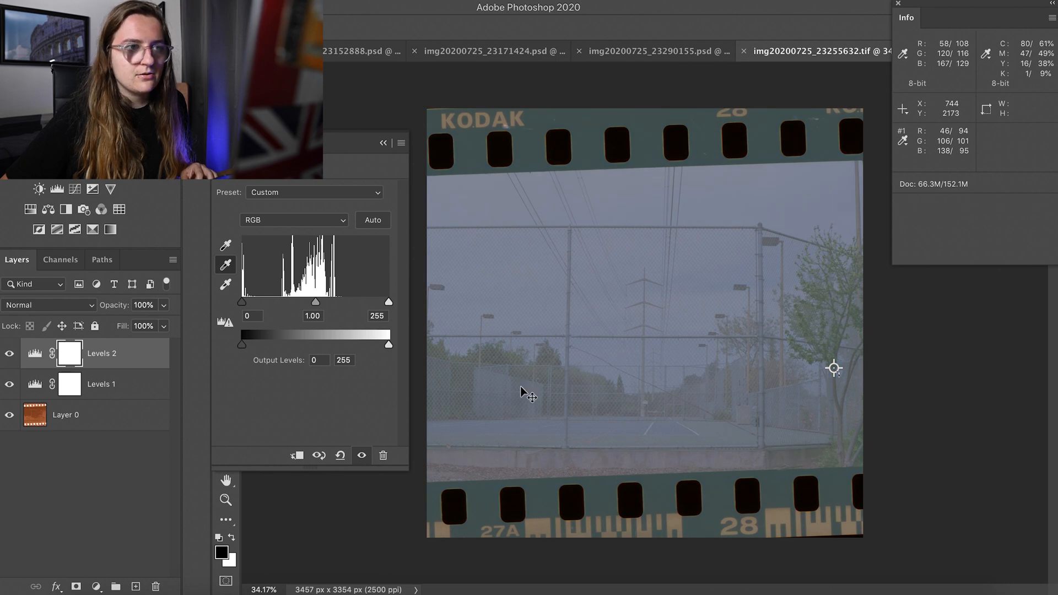
key(super+z)
click(833, 390)
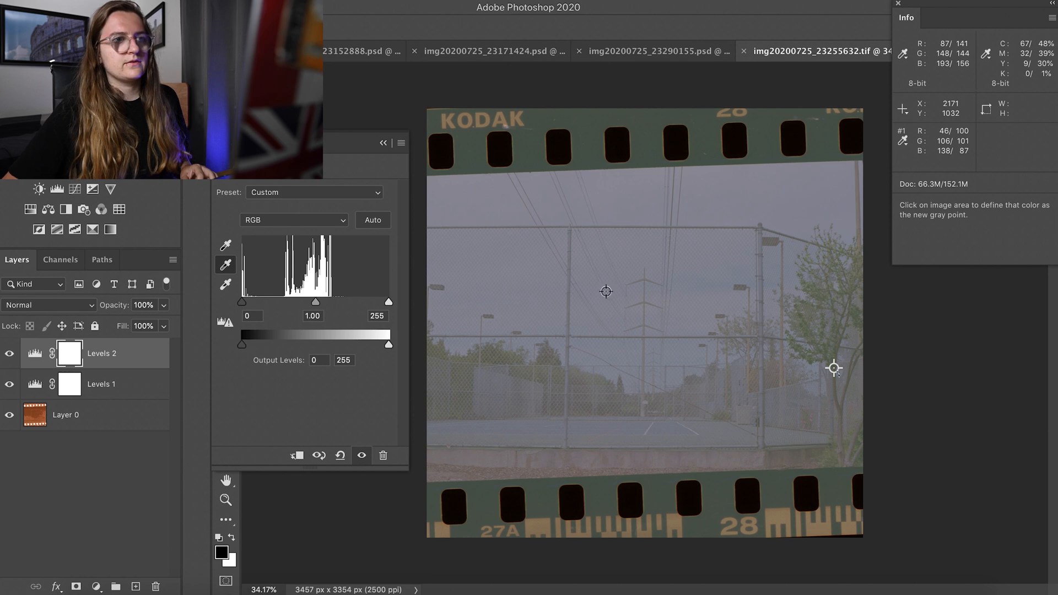
click(574, 442)
click(489, 456)
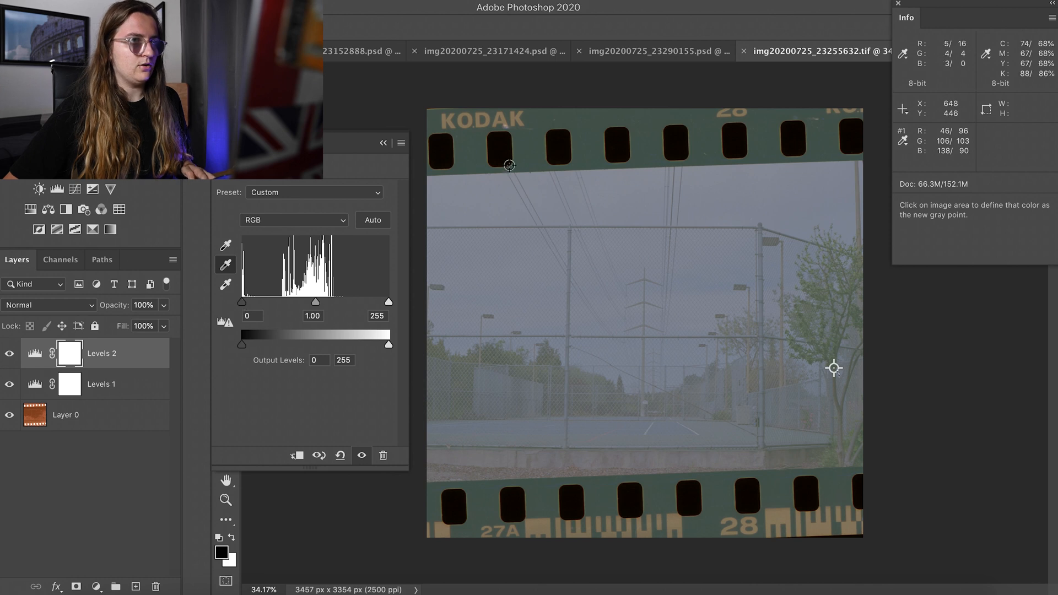
click(381, 143)
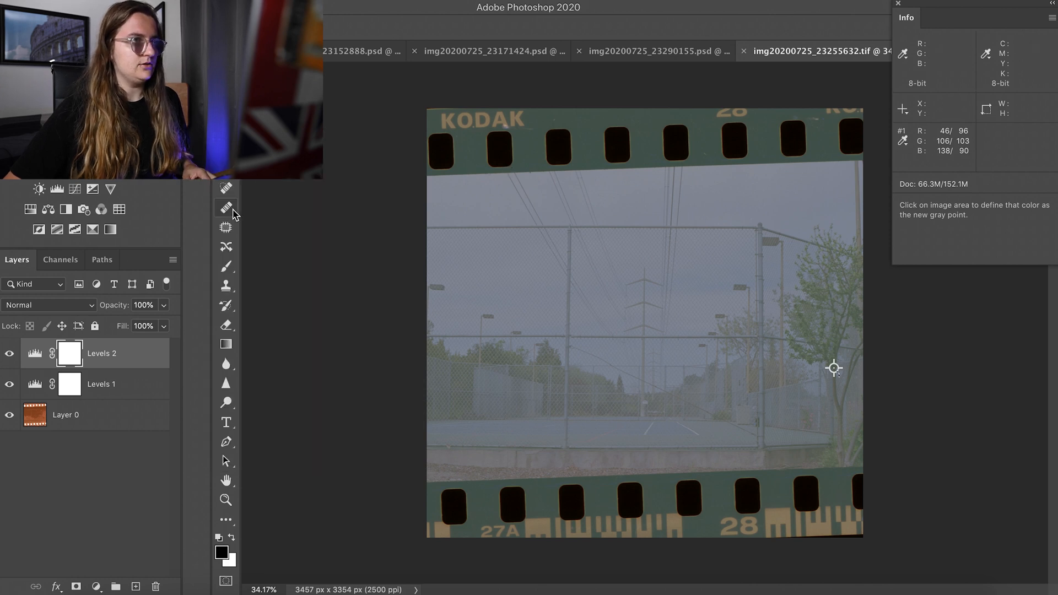
Crop off the film borders with sprocket holes above and below the tennis court photo.
click(226, 227)
drag(645, 107, 645, 140)
drag(655, 504, 656, 471)
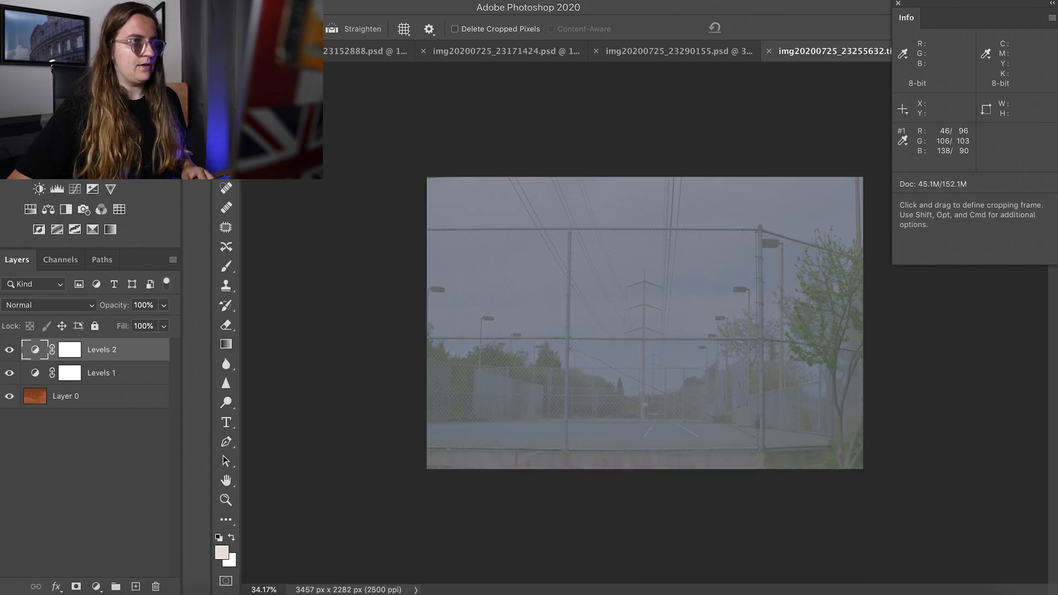
Set the Levels 2 black input to 81, and add an S-shaped Curves adjustment with its upper point at input 168, output 219.
click(196, 143)
drag(244, 305, 296, 305)
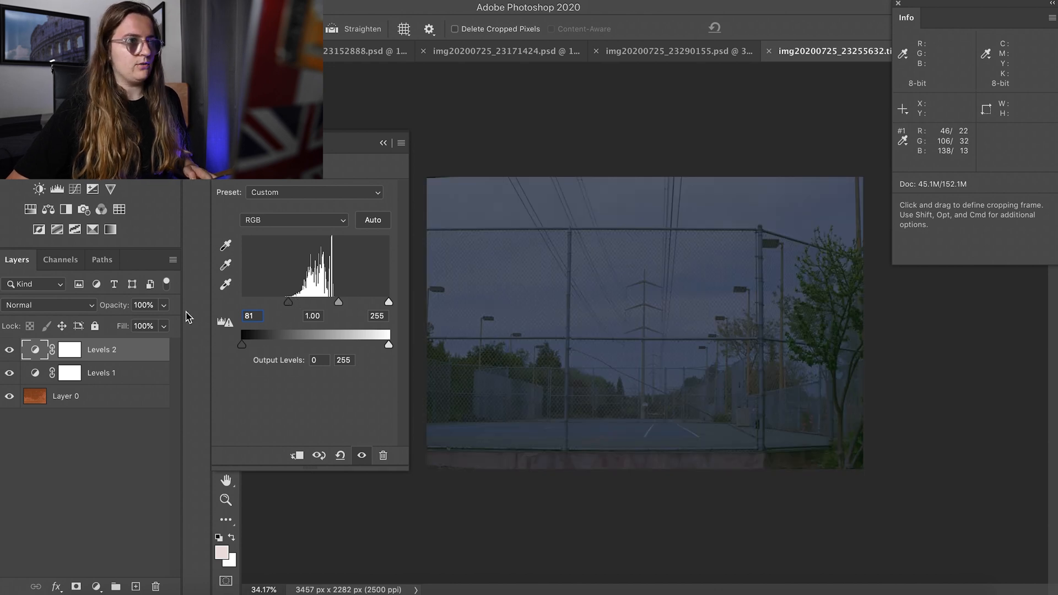
click(76, 191)
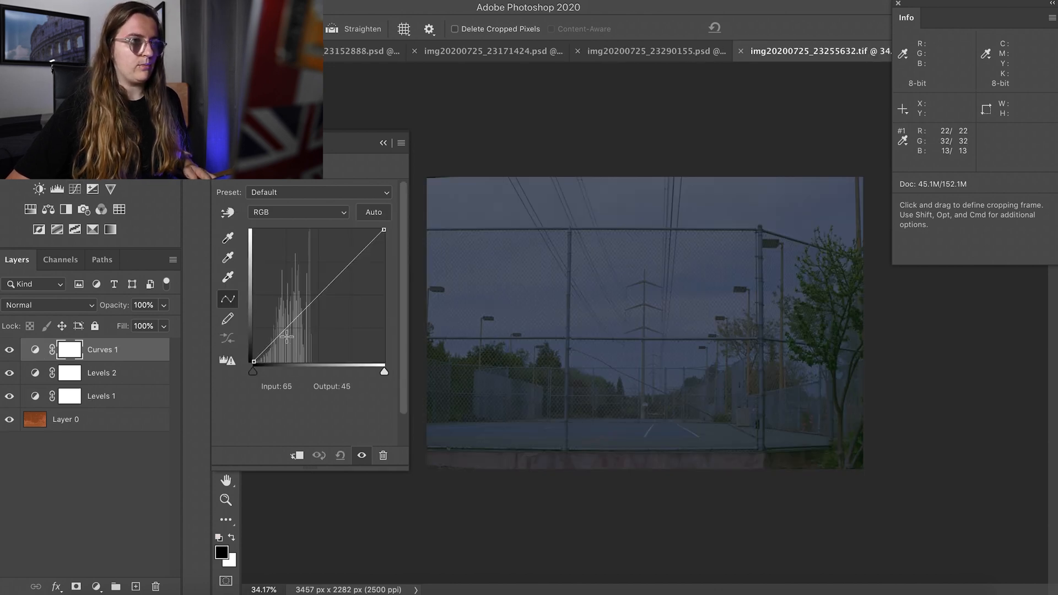
drag(284, 331, 288, 334)
drag(352, 267, 339, 247)
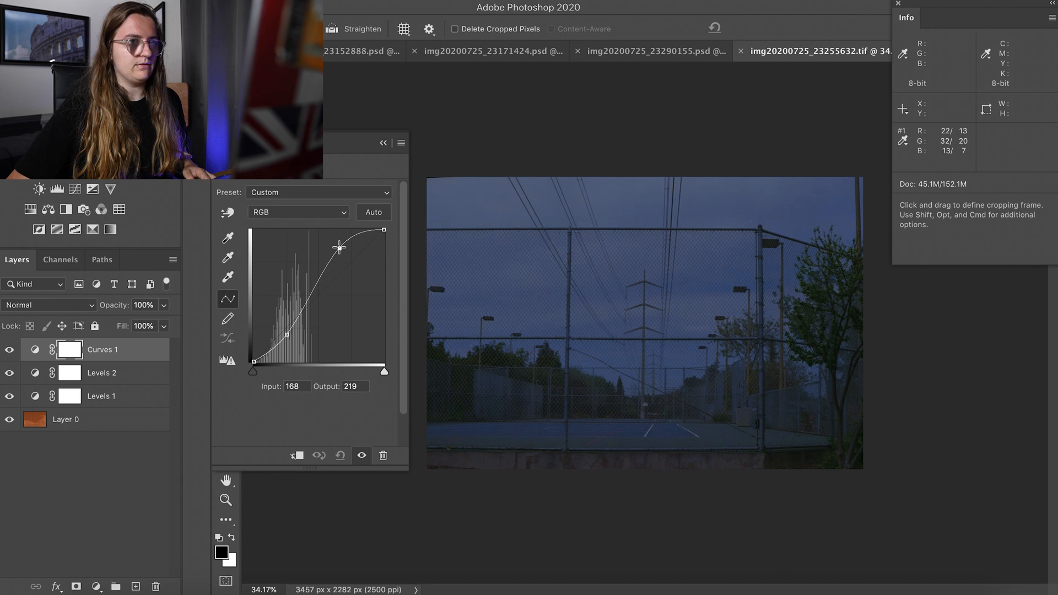
Set the Levels 2 white input to 191, and switch to the Color Sampler tool with Curves 1 selected.
click(125, 369)
drag(389, 306, 353, 304)
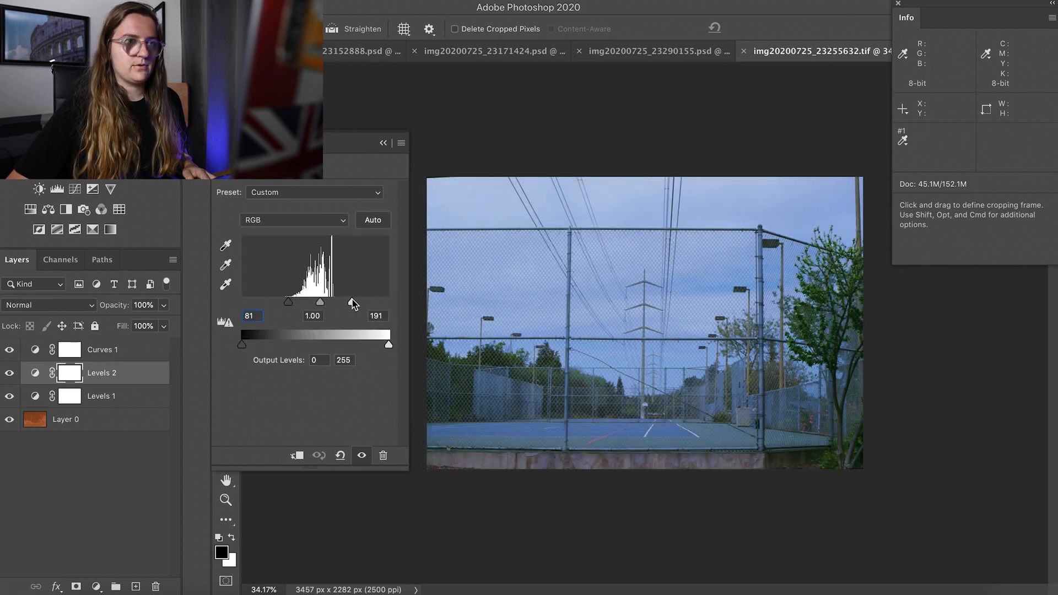
click(382, 141)
click(124, 354)
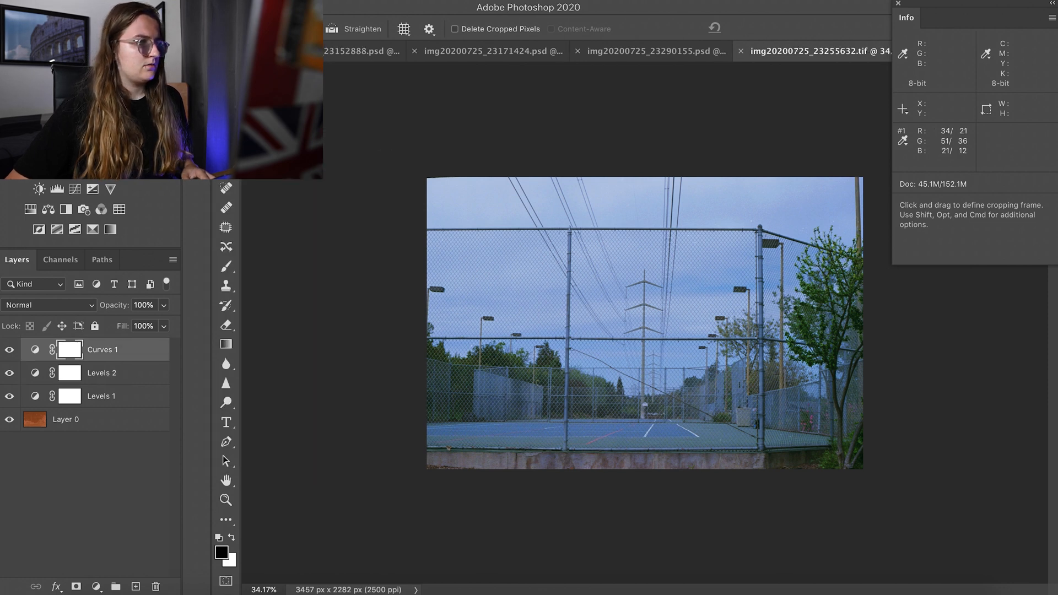
key(i)
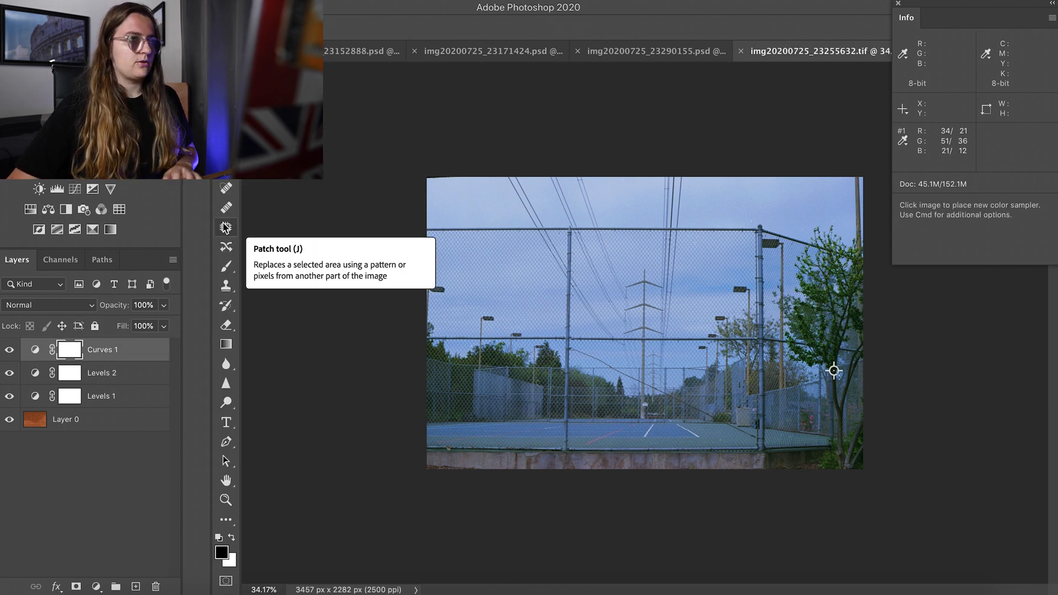
click(76, 190)
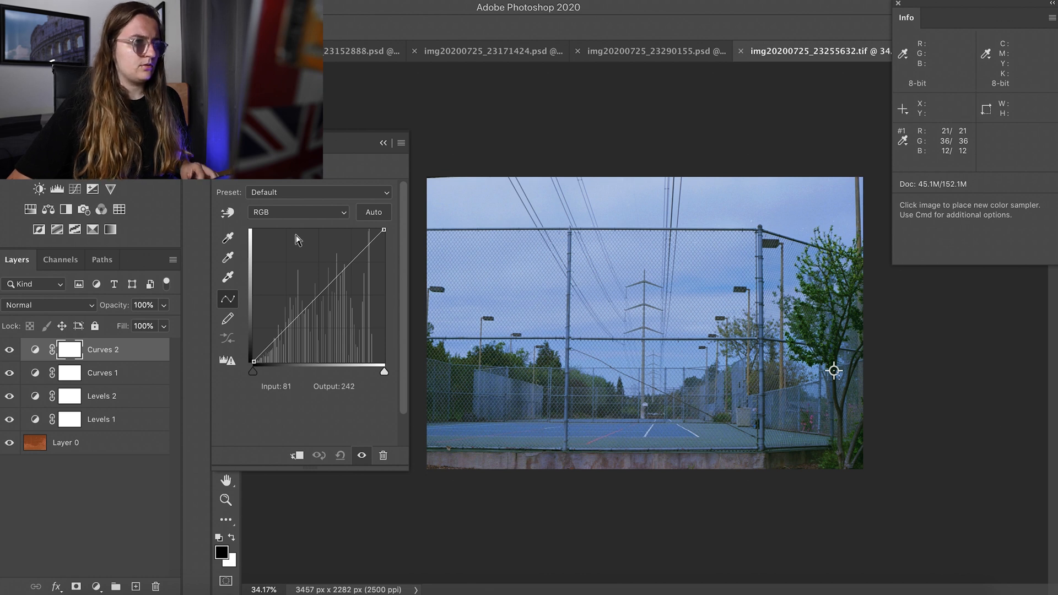
key(super+z)
click(125, 346)
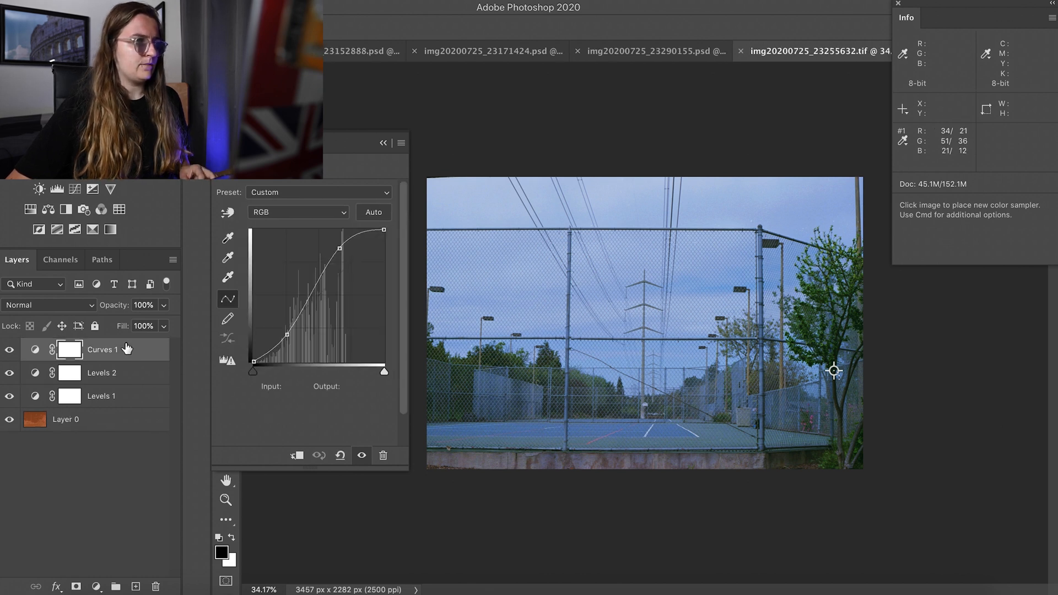
Place a second color sampler in the brightest sky using a temporary Levels adjustment with inputs 29 and 169, and delete that adjustment.
click(56, 190)
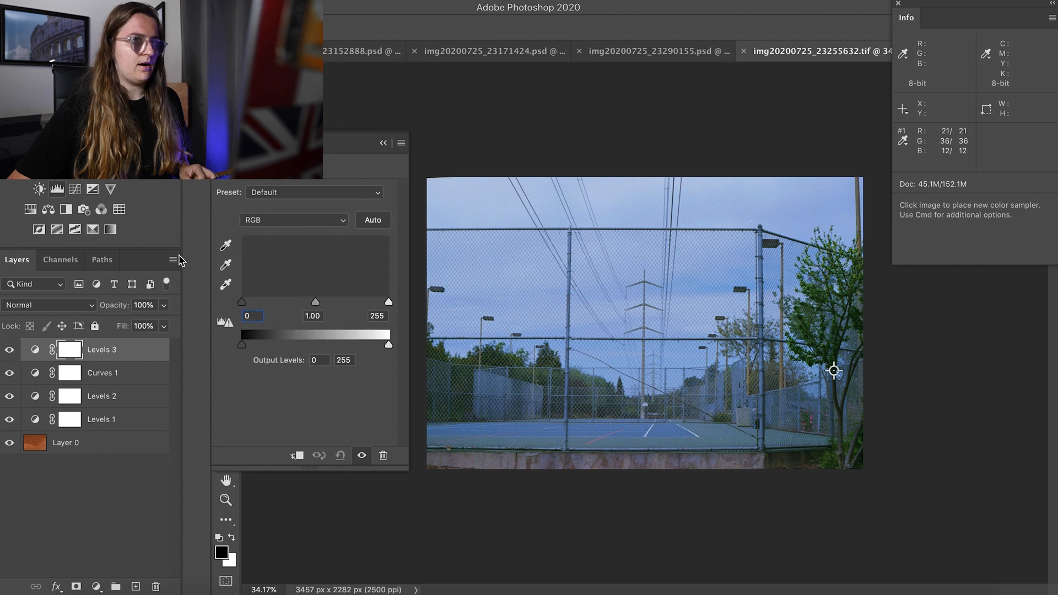
drag(244, 308, 259, 307)
drag(391, 304, 340, 303)
click(618, 181)
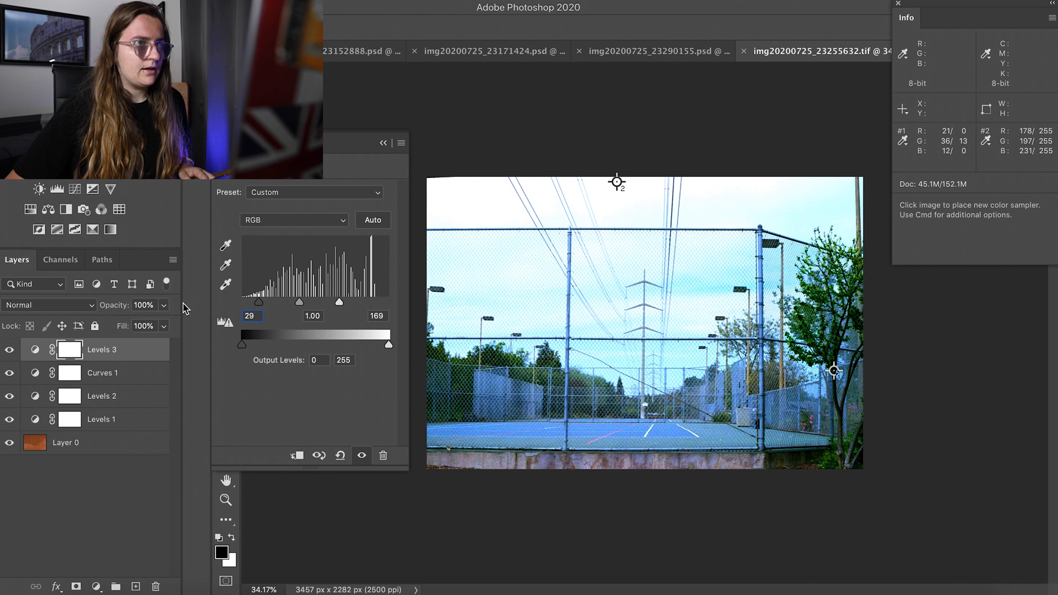
drag(136, 351, 156, 586)
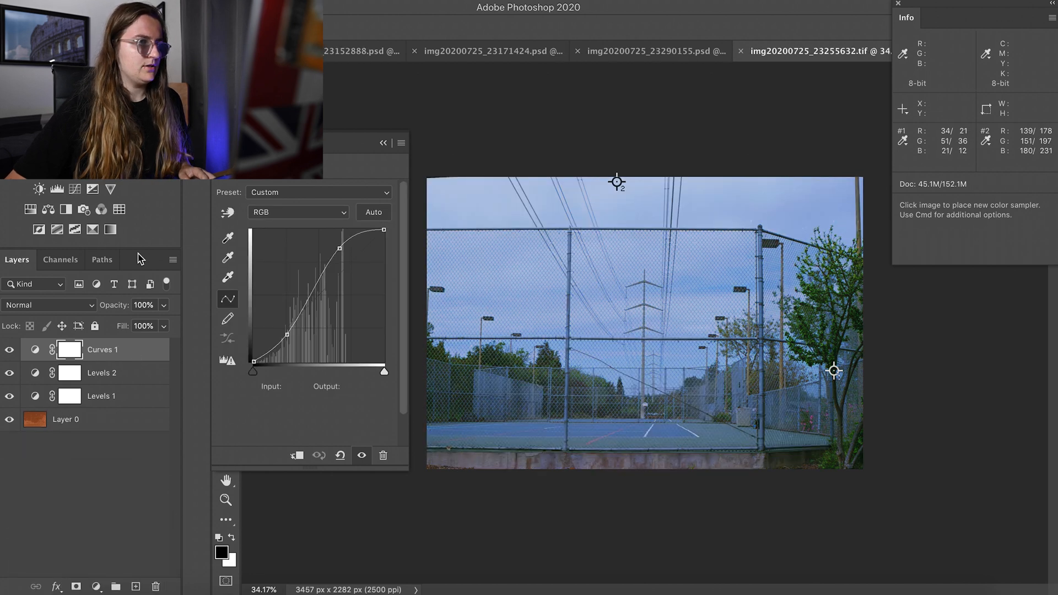
click(383, 143)
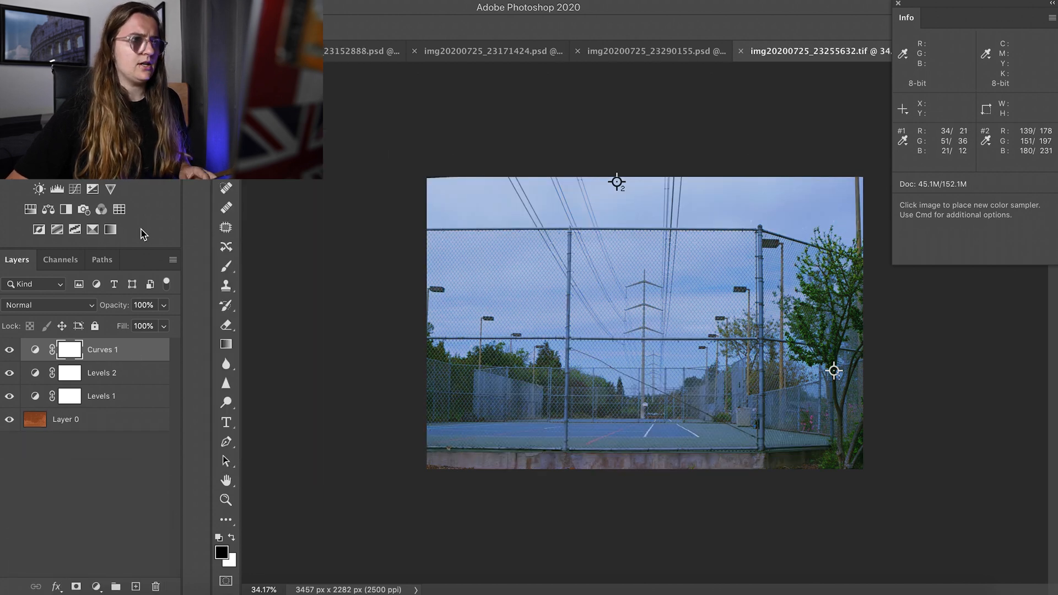
Add a second Curves adjustment and move its Green channel black point to input 16, output 0.
click(75, 189)
click(295, 213)
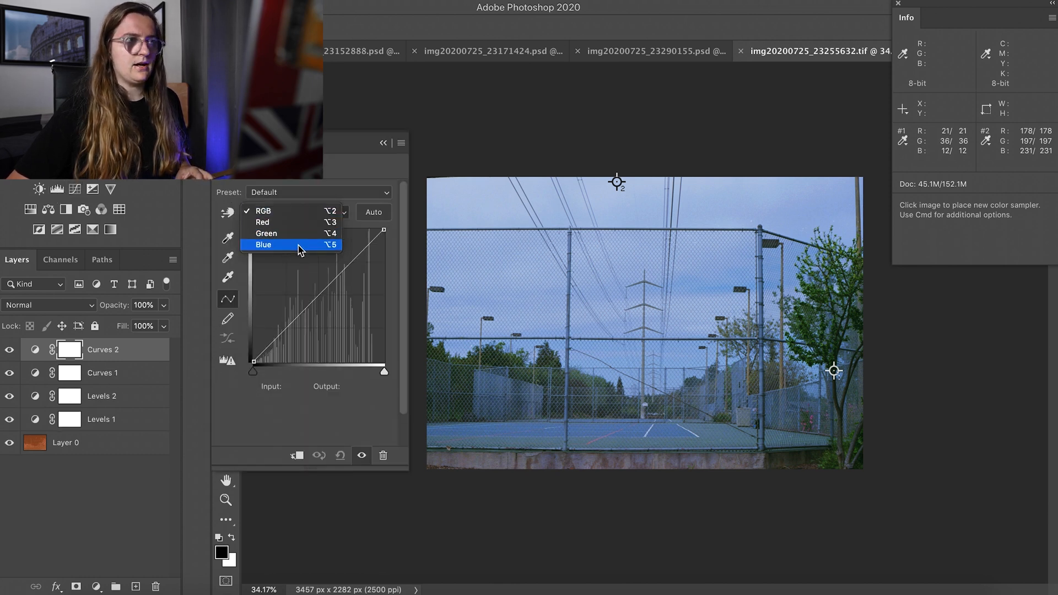
click(299, 247)
click(314, 216)
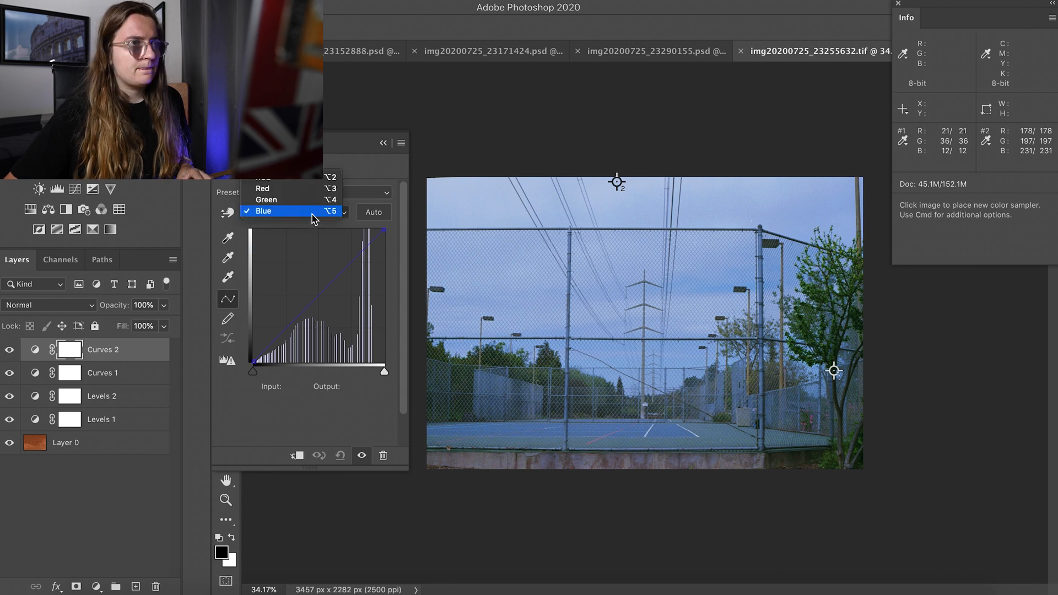
click(302, 200)
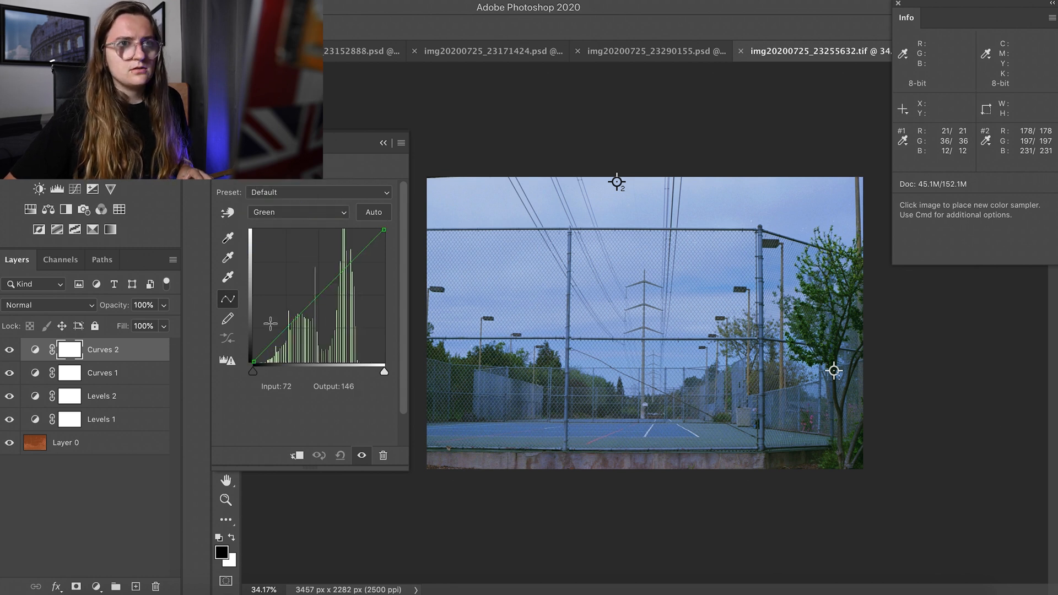
click(253, 362)
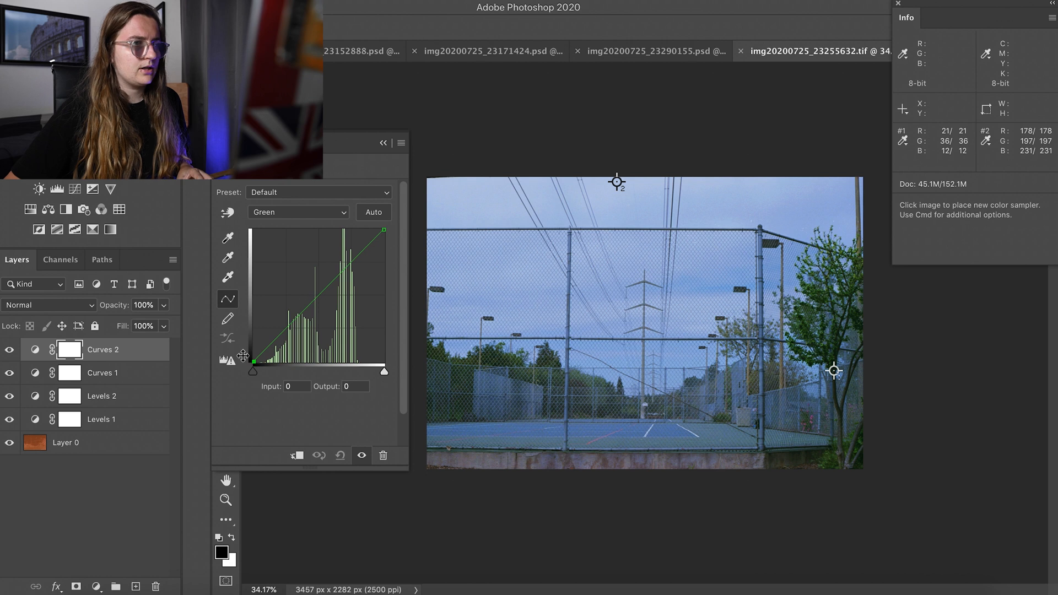
key(Up)
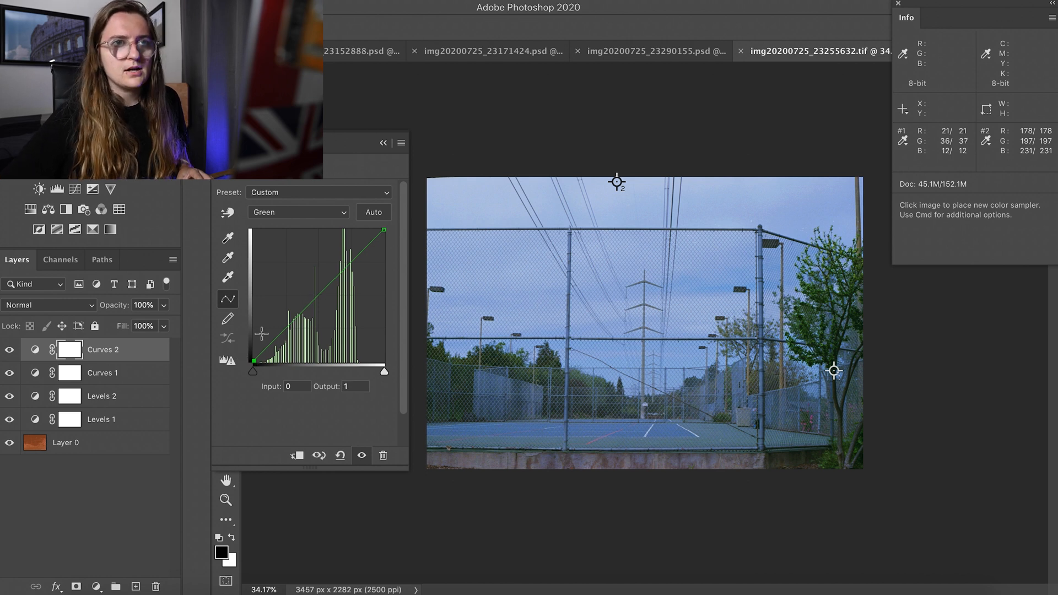
key(Down)
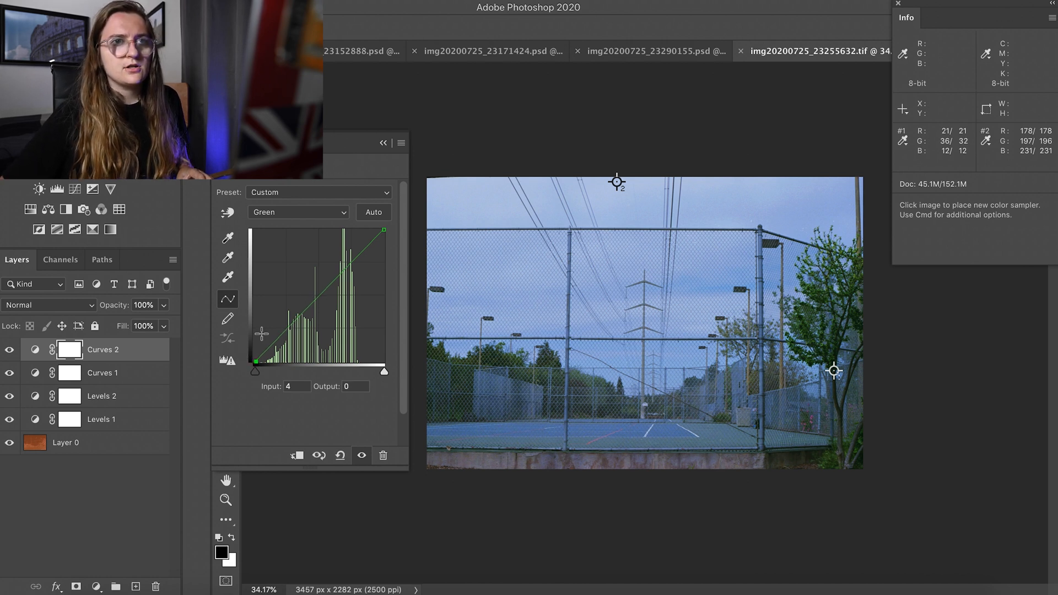
key(Right)
key(Right)
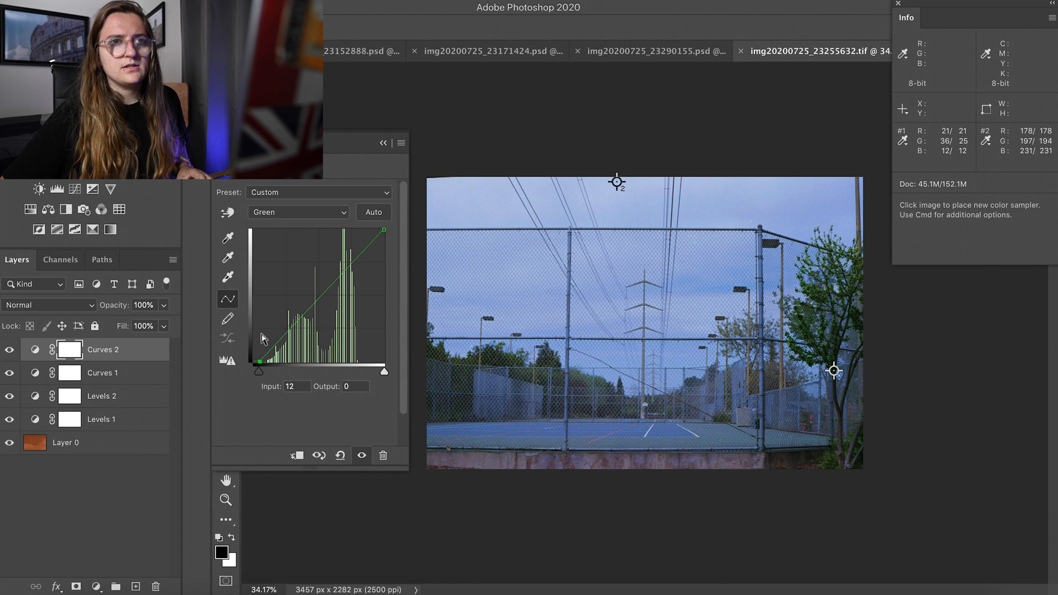
key(Right)
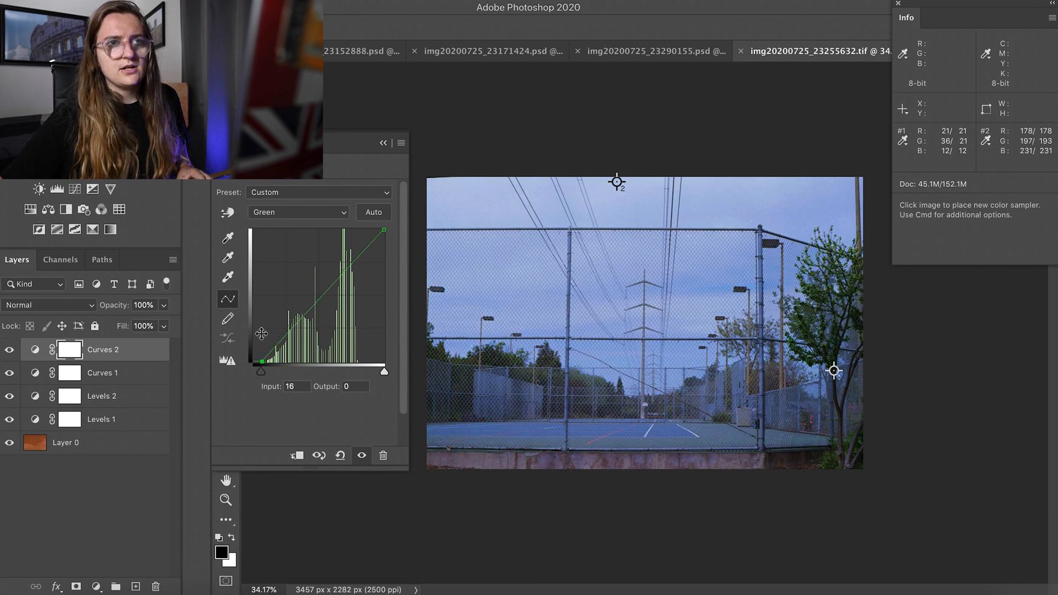
In the Blue channel of Curves 2, set the black point output to 9 and the white point output to 213.
click(267, 214)
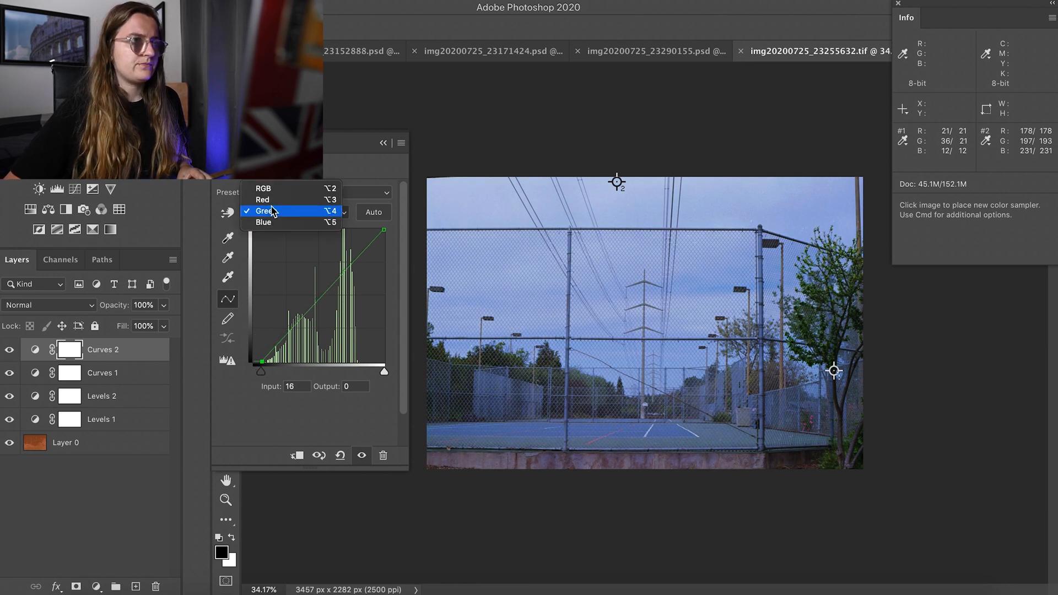
click(264, 223)
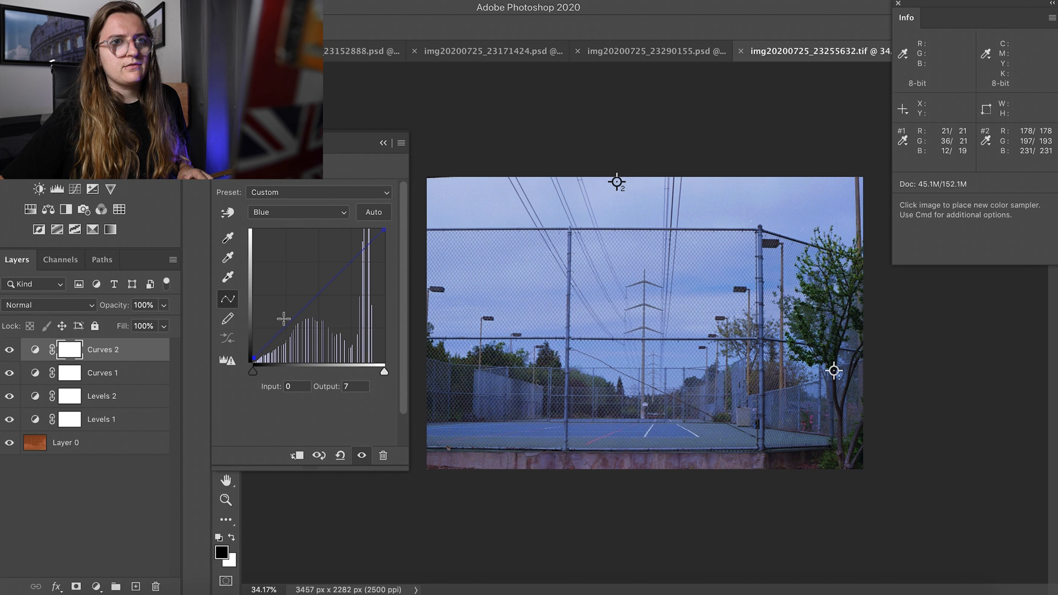
click(273, 213)
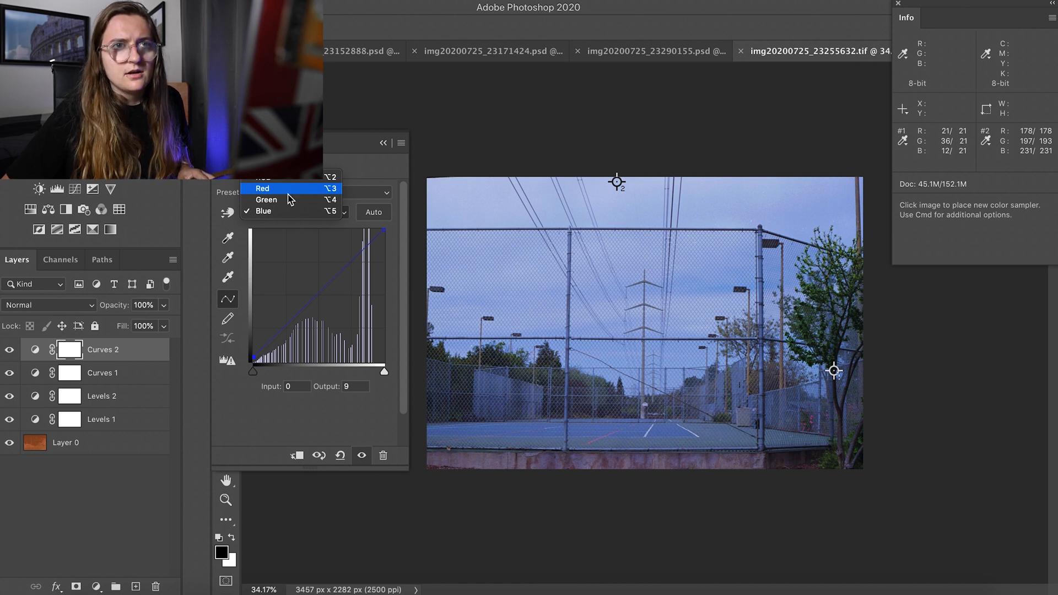
click(388, 234)
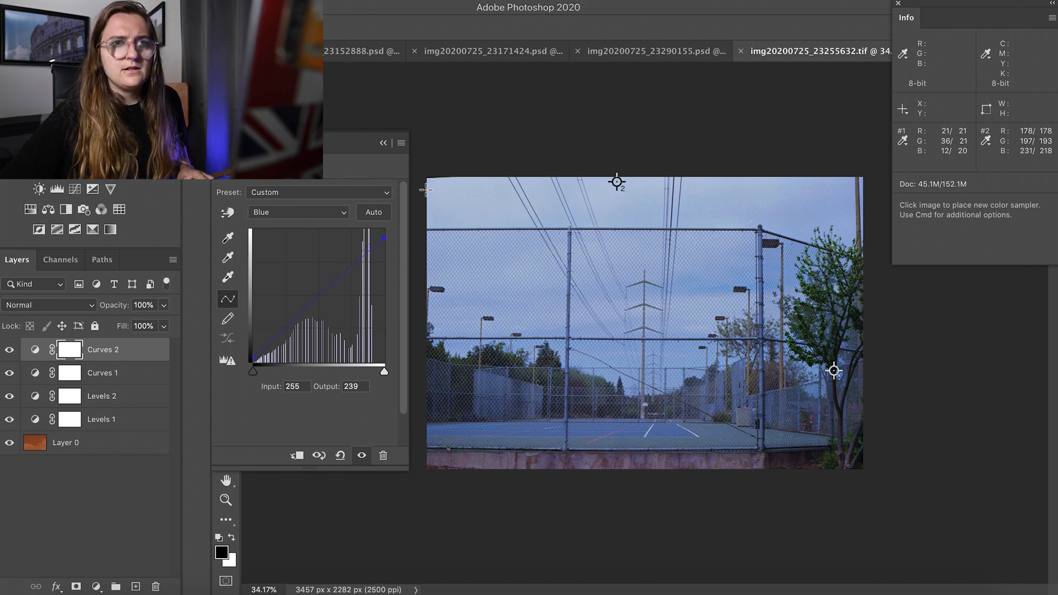
drag(384, 240, 384, 244)
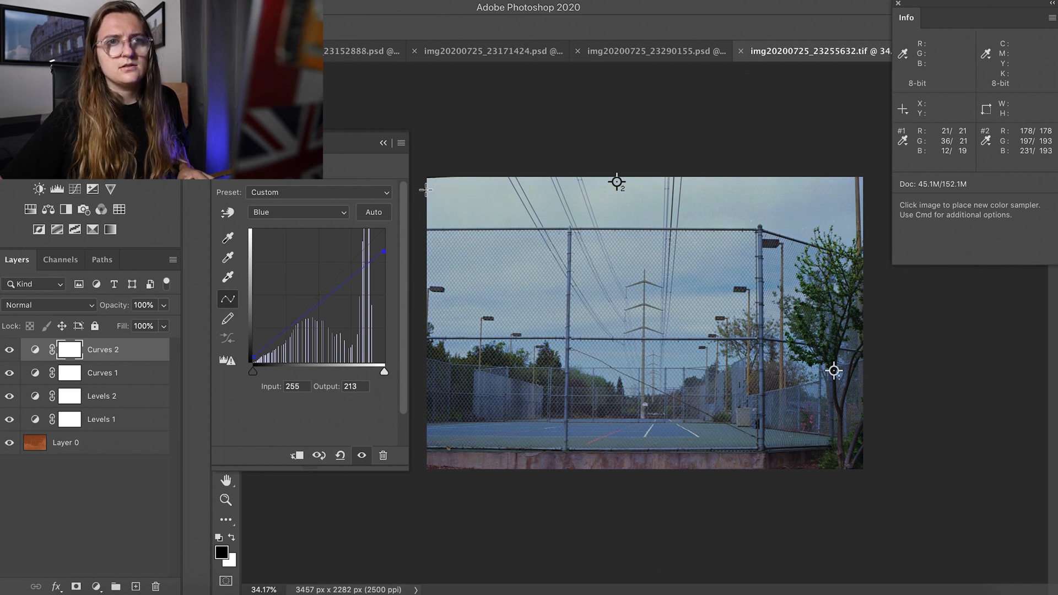
In the Red channel of Curves 2, set the white point input to 235 and the black point input to 2.
click(293, 214)
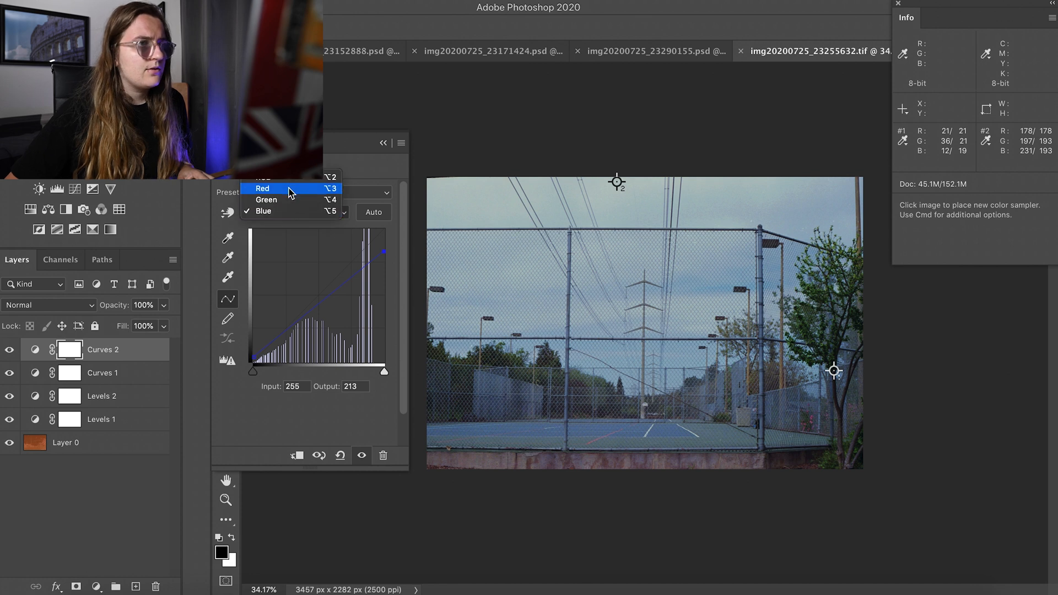
click(290, 189)
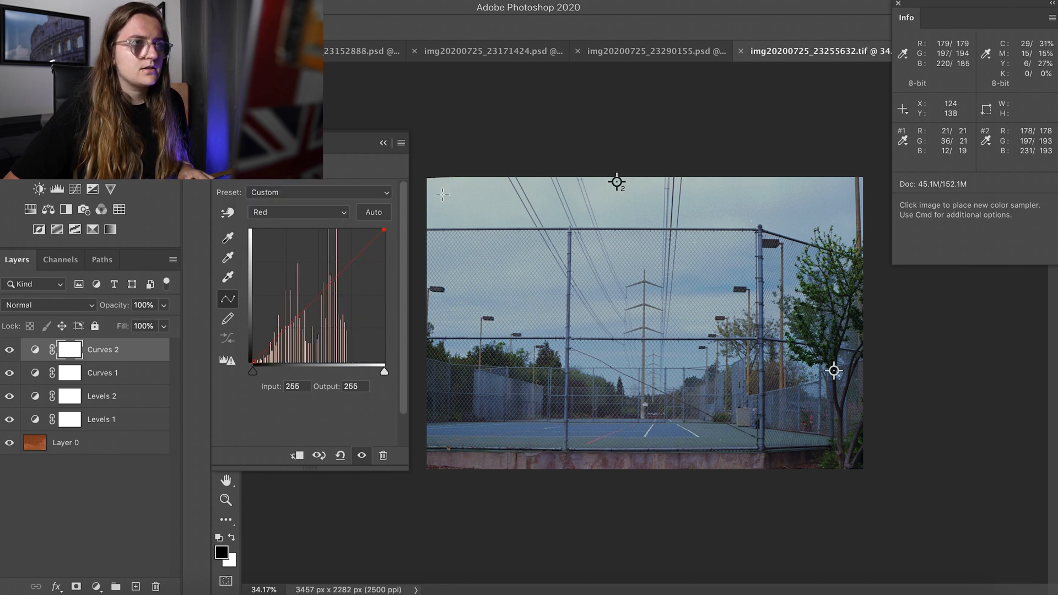
key(Left)
key(Left)
key(Left)
key(Left)
key(Left)
key(Left)
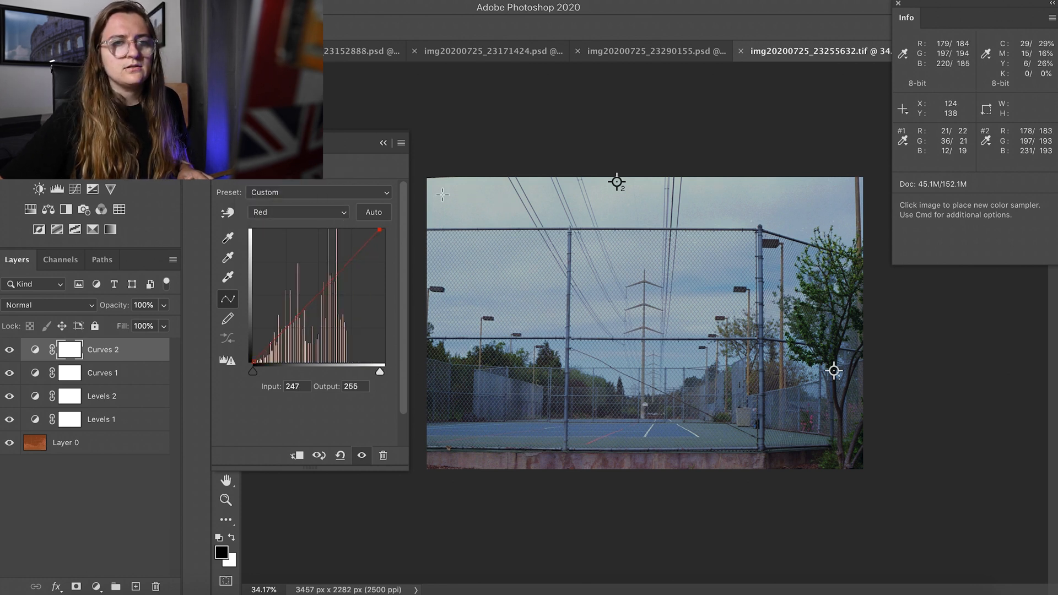
key(Left)
key(Left)
key(Left)
key(Left)
key(Left)
key(Left)
key(Left)
key(Left)
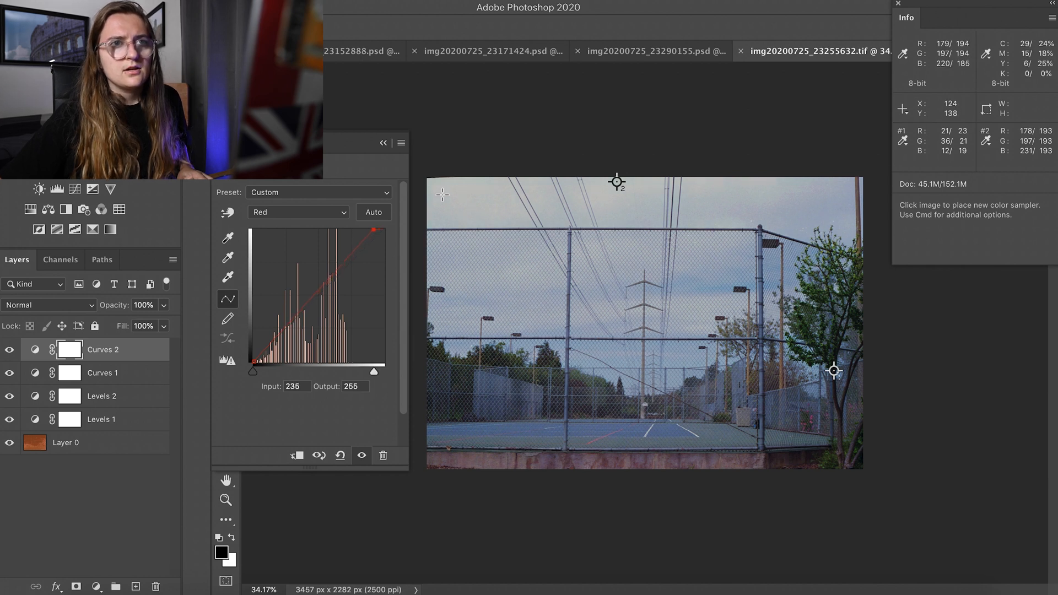
click(257, 362)
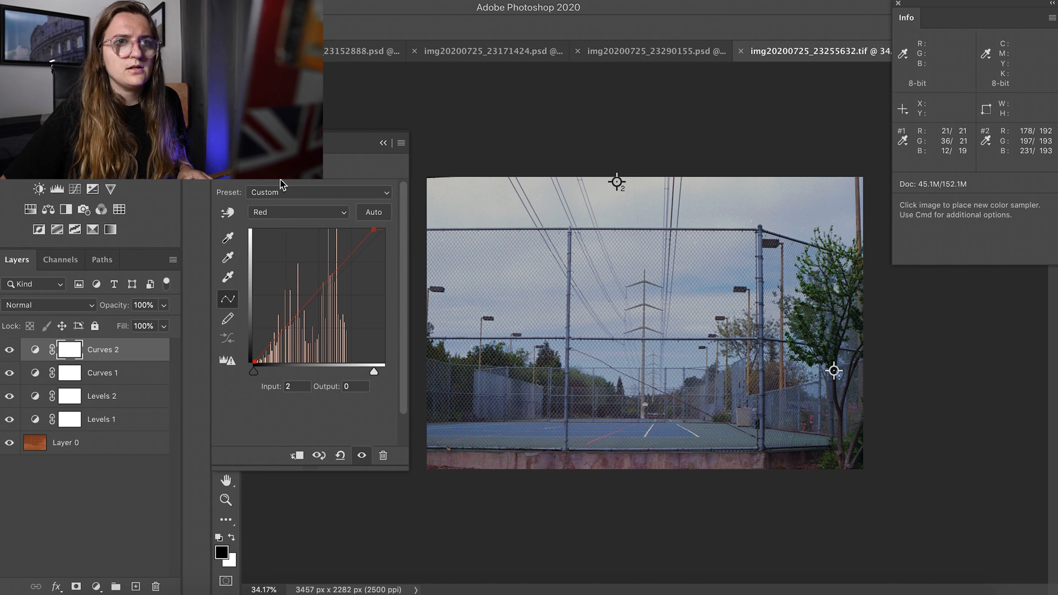
Refine the Blue channel of Curves 2 by setting the black point output to 12 and the white point output to 212.
click(284, 212)
click(284, 236)
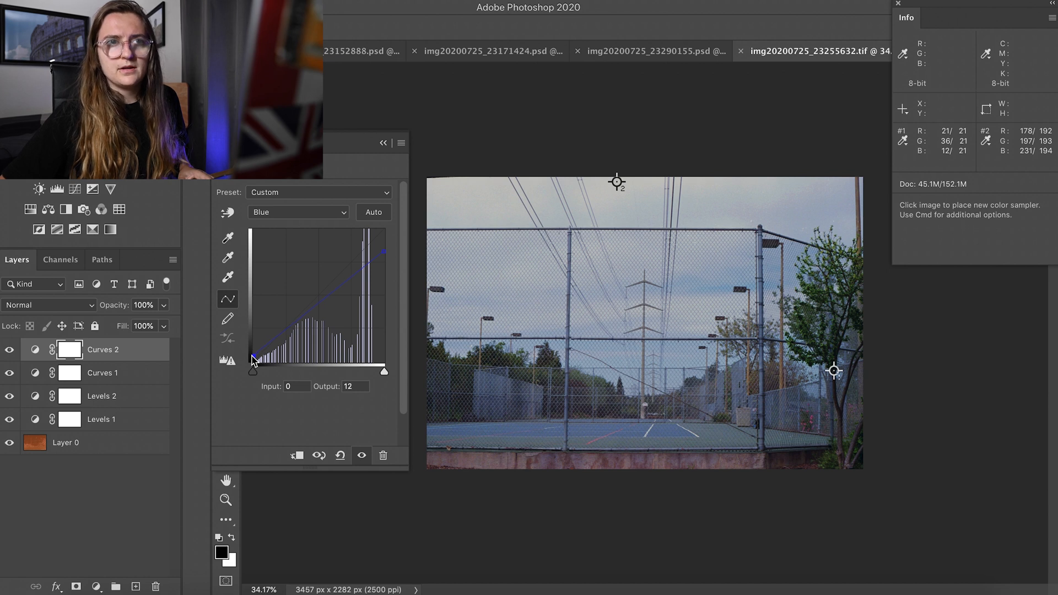
click(388, 251)
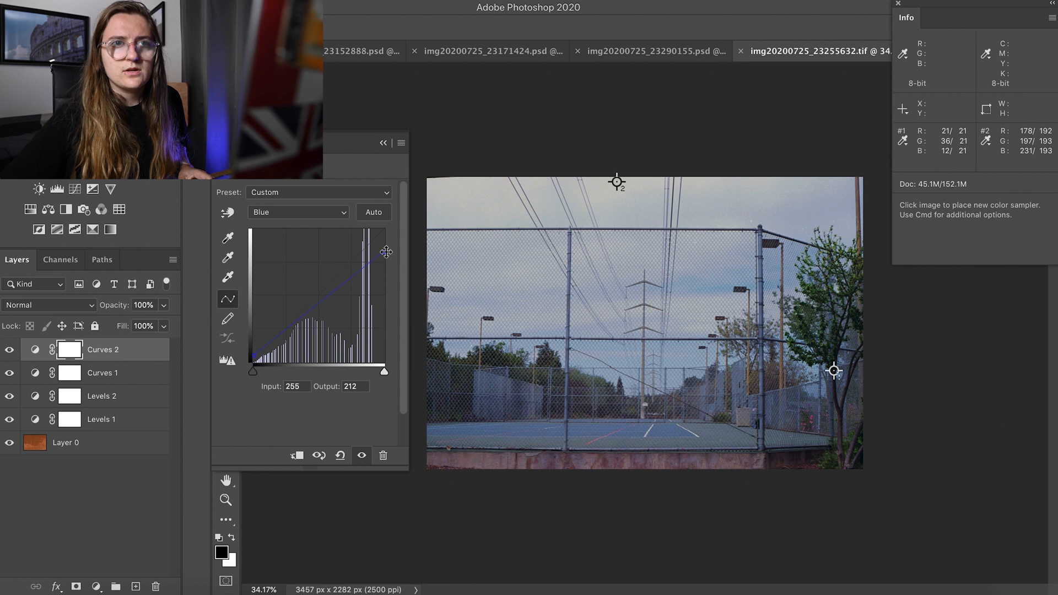
Set the Red channel white point input of Curves 2 to 234 and close its settings.
click(332, 210)
click(325, 189)
key(Left)
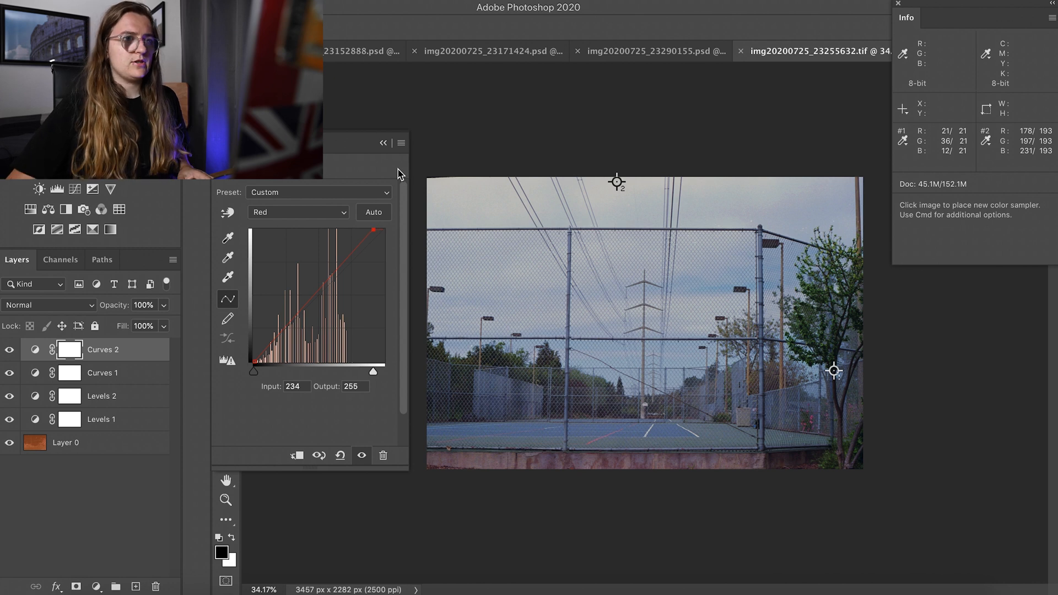
click(383, 144)
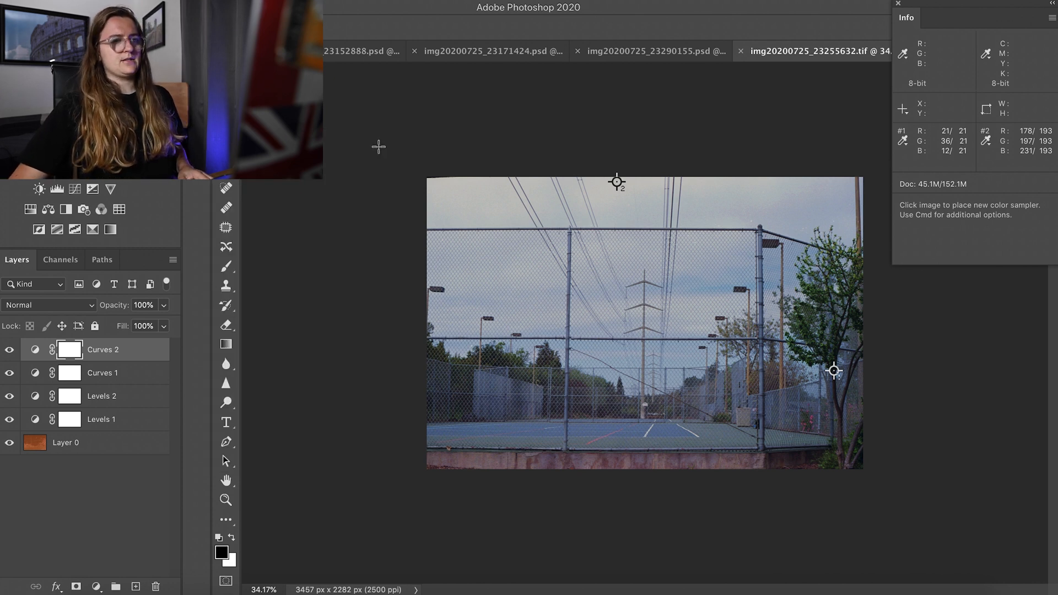
Add a Color Balance adjustment with midtones at Cyan-Red -8, Magenta-Green +4 and Yellow-Blue -5, and close its settings.
click(74, 229)
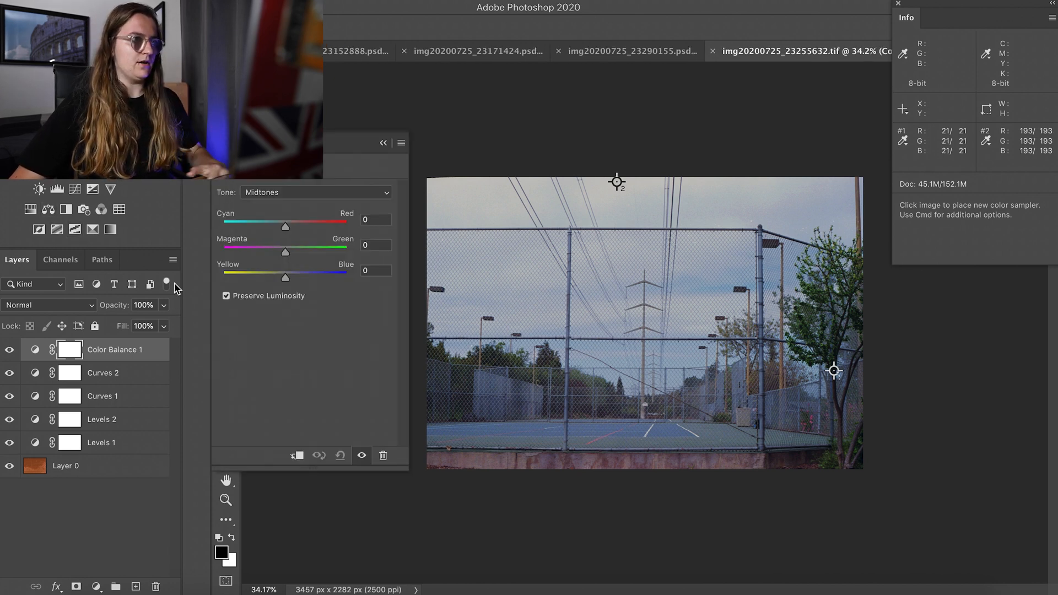
drag(286, 227, 283, 281)
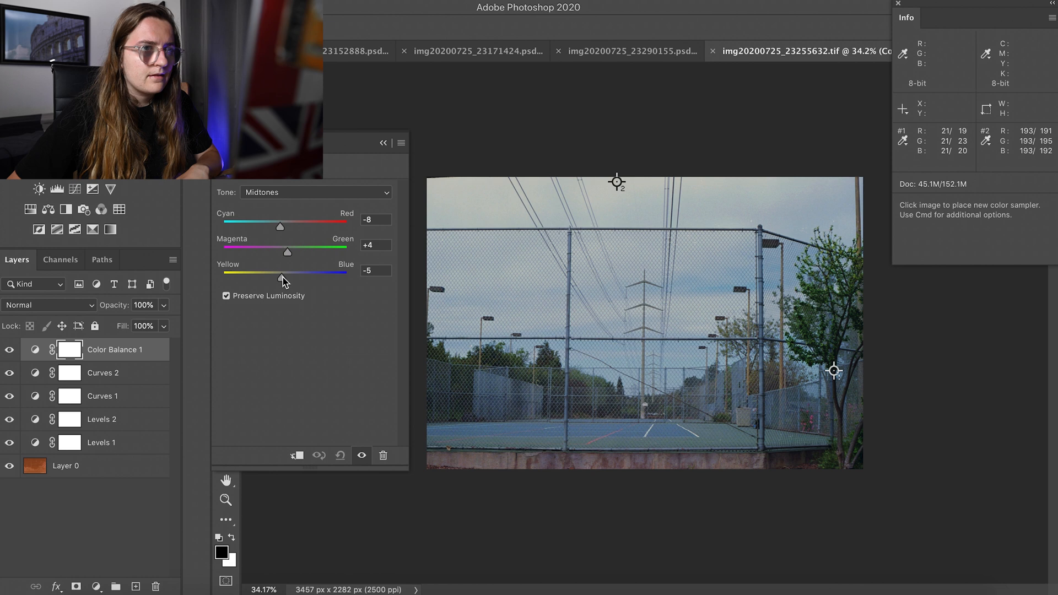
click(383, 143)
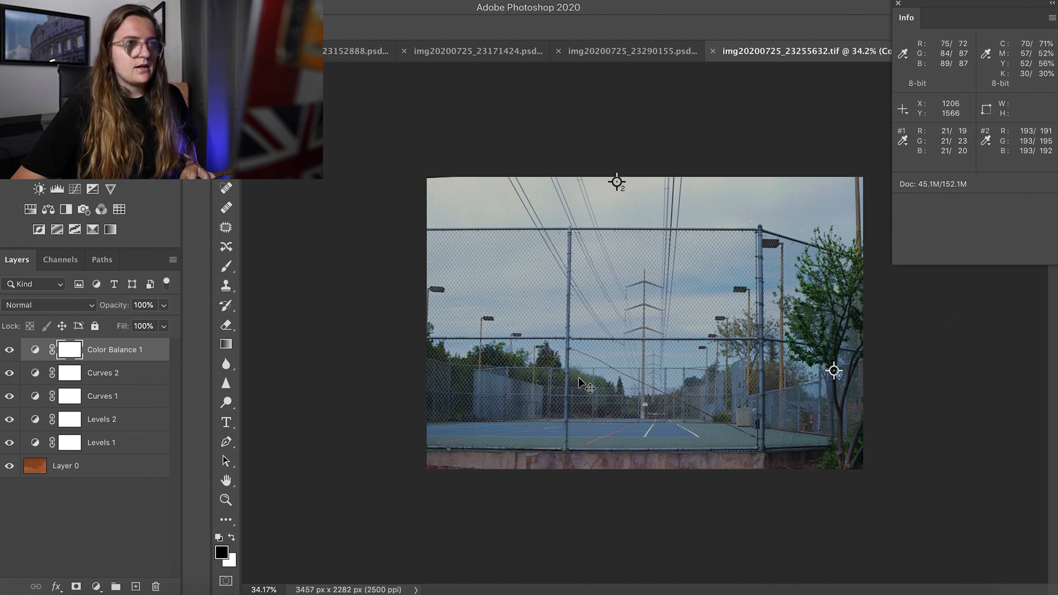
Extend the crop above and below the tennis court picture to restore the Kodak film borders with the sprocket holes.
key(c)
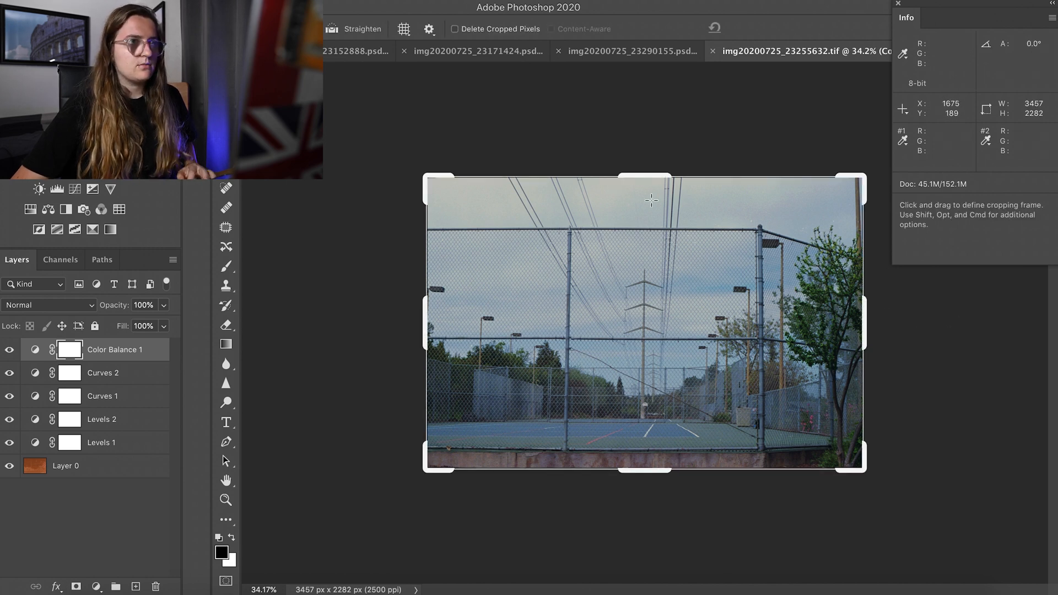
drag(659, 174, 658, 134)
drag(641, 513, 648, 548)
key(Return)
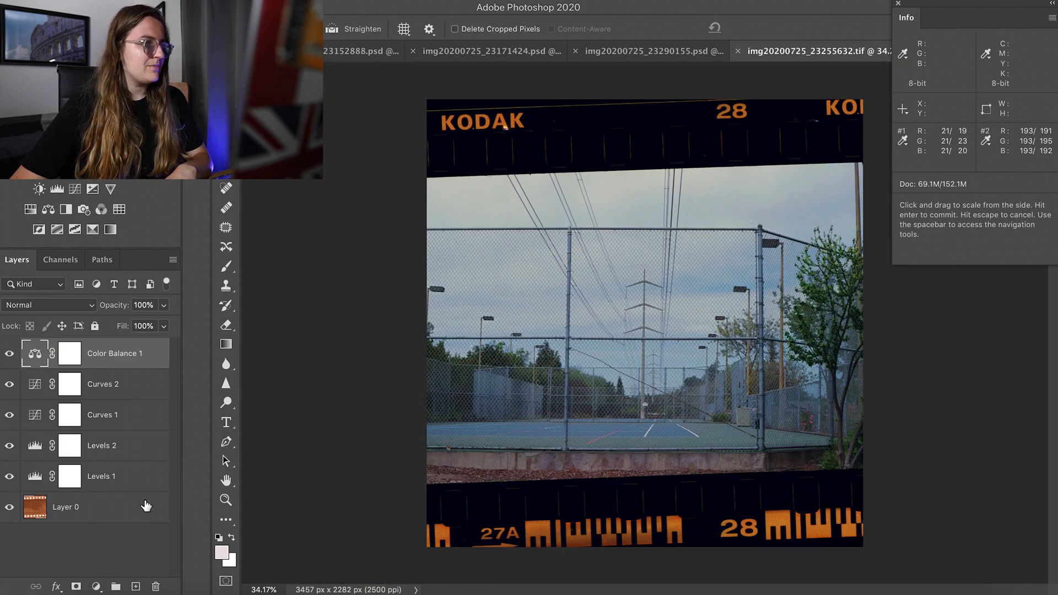
Add a new layer on top and spot-heal the dust specks in the sky above the fence and beside the tree.
click(135, 588)
key(j)
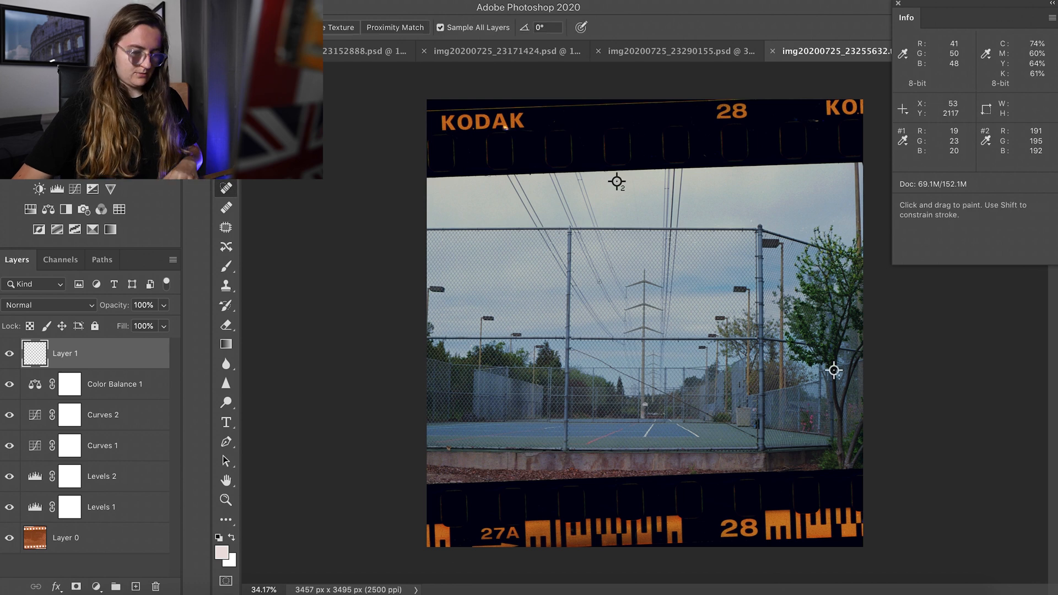
key(super+1)
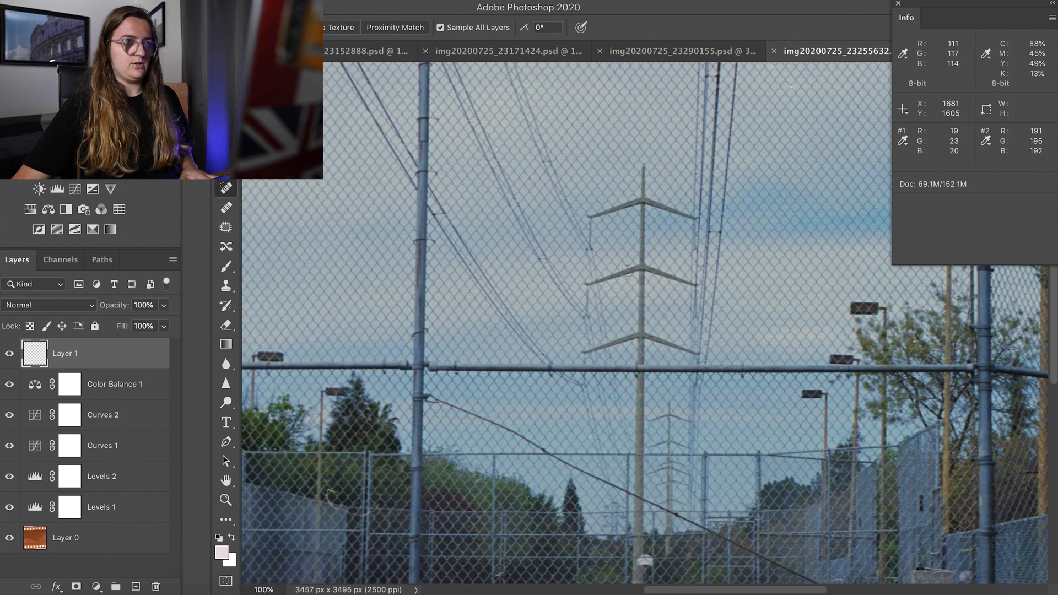
drag(456, 208, 711, 418)
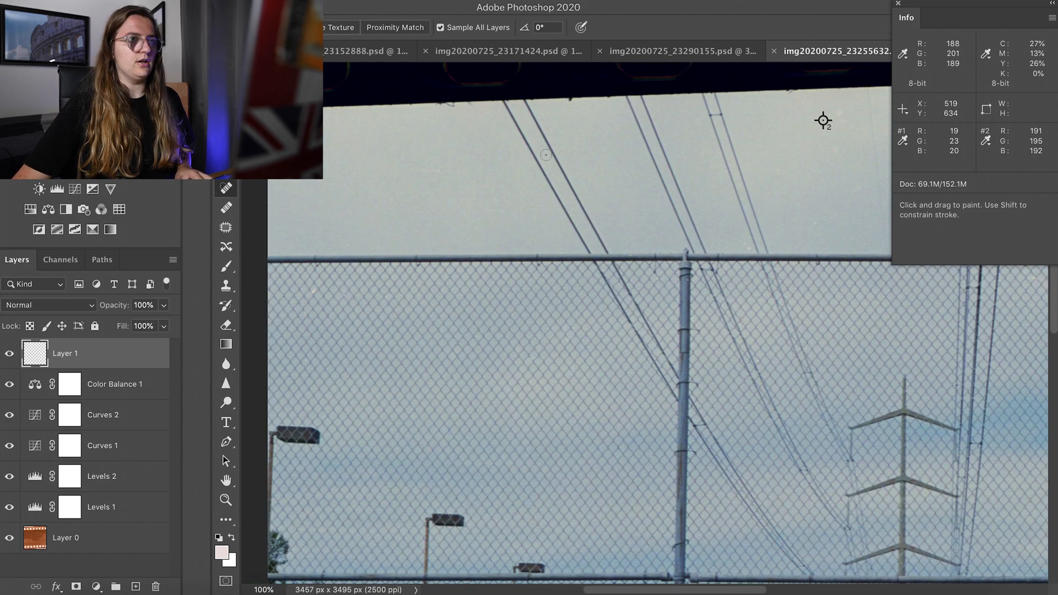
drag(674, 163, 425, 208)
drag(676, 211, 460, 239)
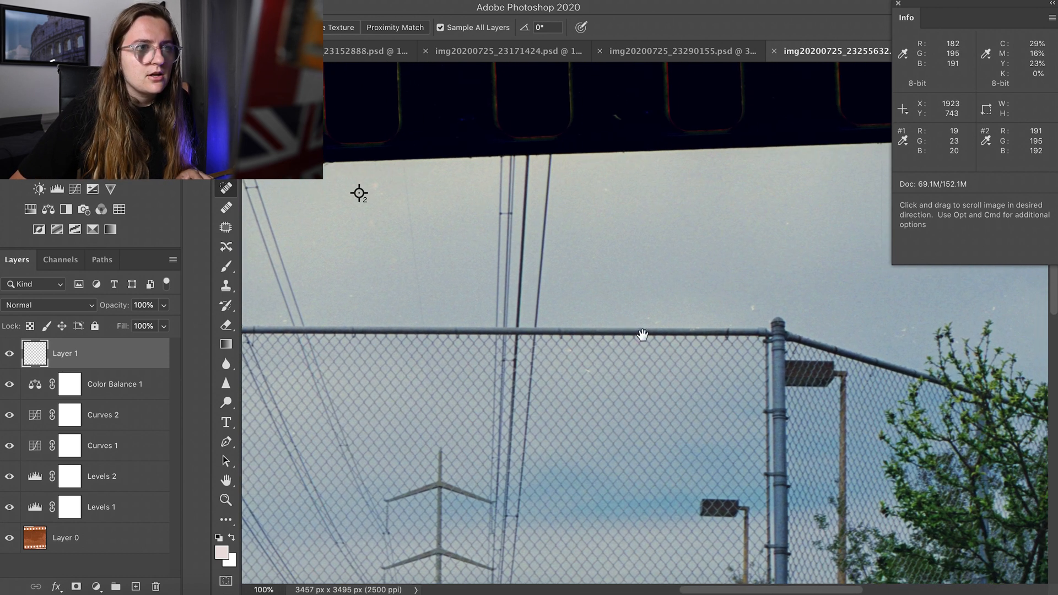
click(584, 371)
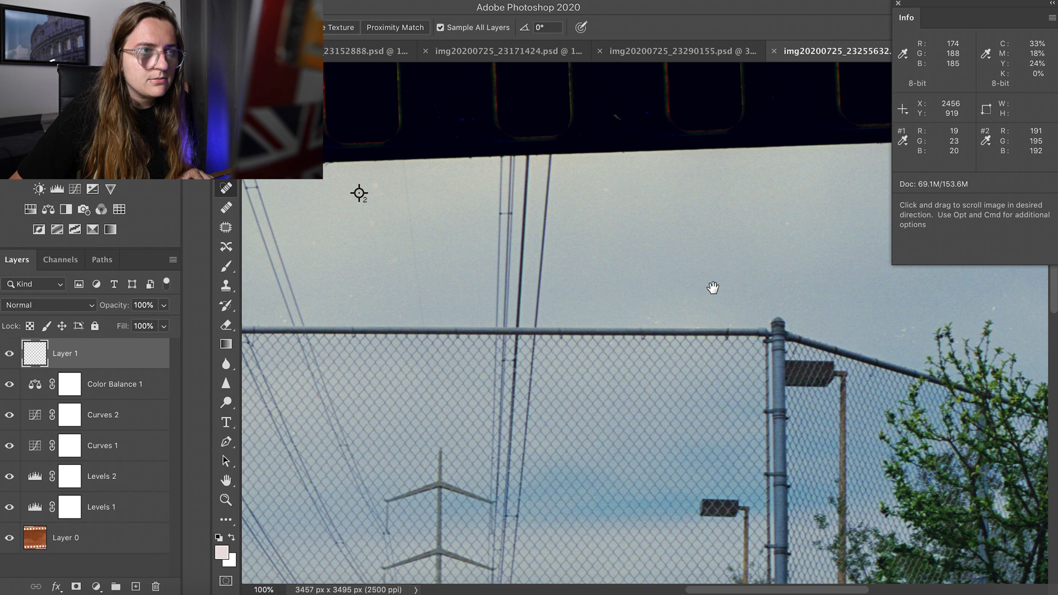
drag(711, 288, 503, 336)
click(692, 374)
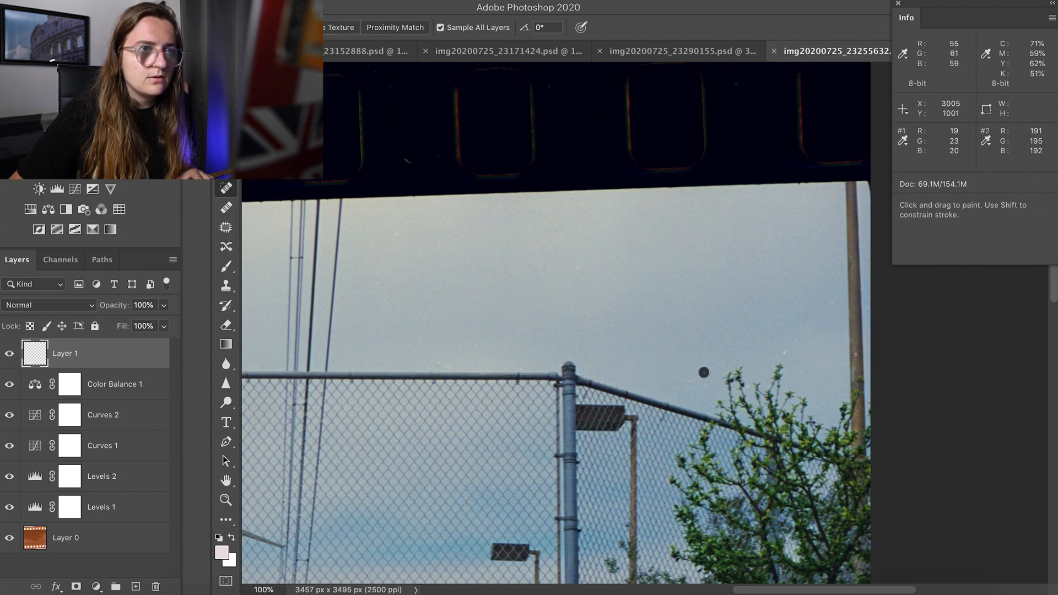
click(690, 382)
click(783, 350)
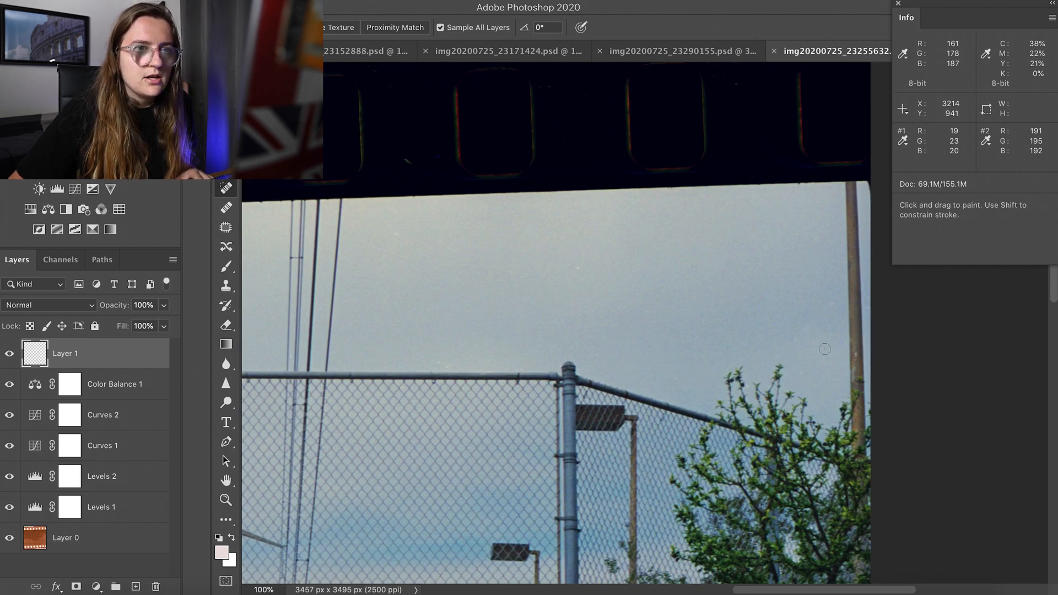
Examine the sky, tree, court and fence at 100% zoom for remaining dust and scratches.
key(space)
drag(638, 385, 692, 330)
key(space)
drag(551, 464, 610, 205)
drag(661, 383, 541, 260)
drag(386, 415, 573, 395)
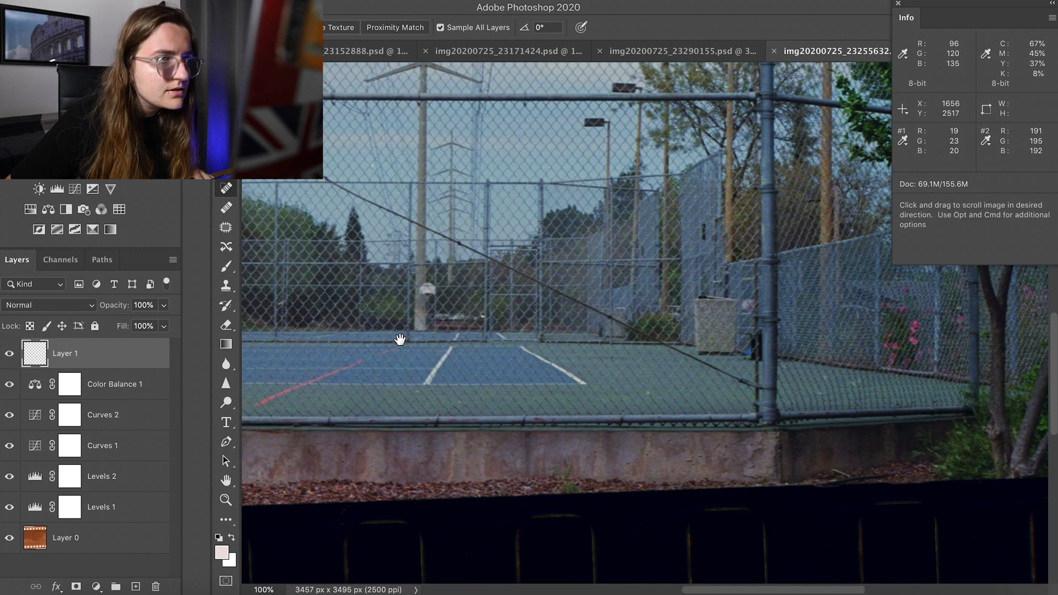
drag(399, 340, 664, 352)
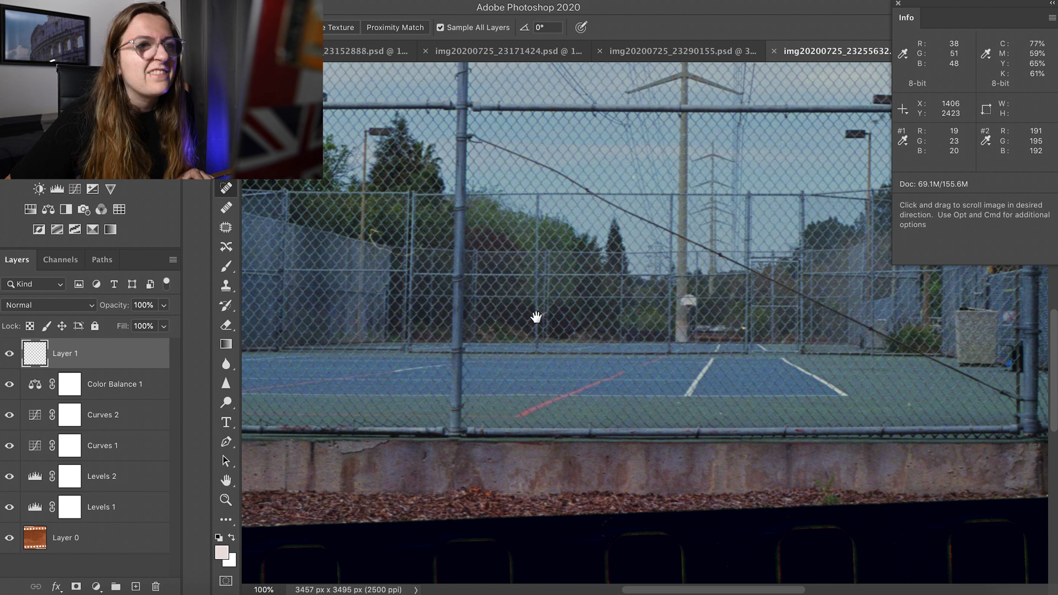
mouse_move(362, 307)
mouse_down()
mouse_move(616, 269)
mouse_move(615, 296)
mouse_up()
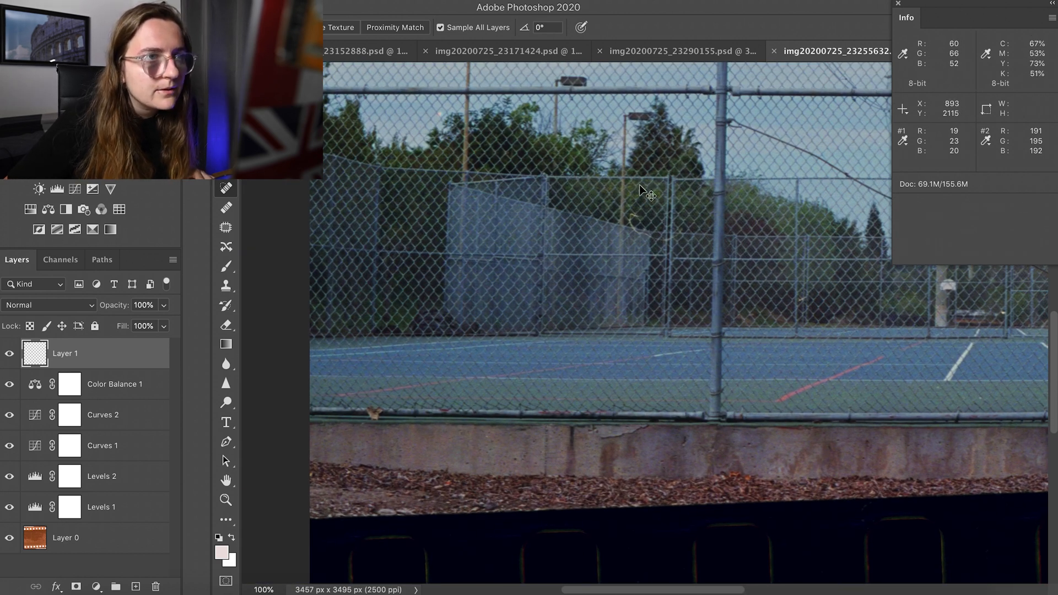
Reduce the Spot Healing Brush to 9 px and heal away the curved hair across the fence by the grey wall.
scroll(639, 185, up, 2)
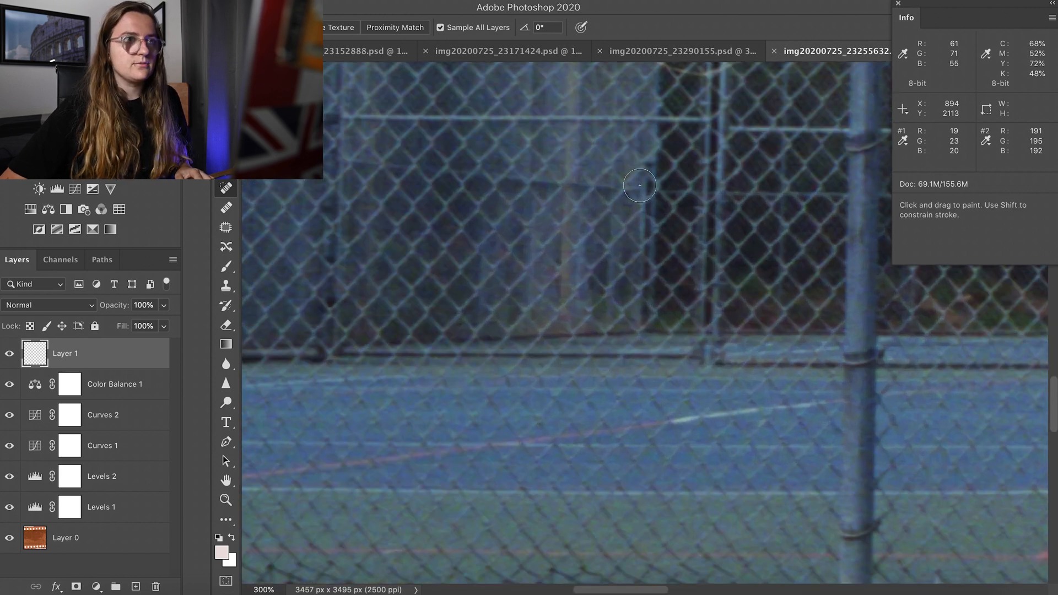
drag(643, 142, 594, 366)
right_click(633, 239)
drag(631, 237, 629, 244)
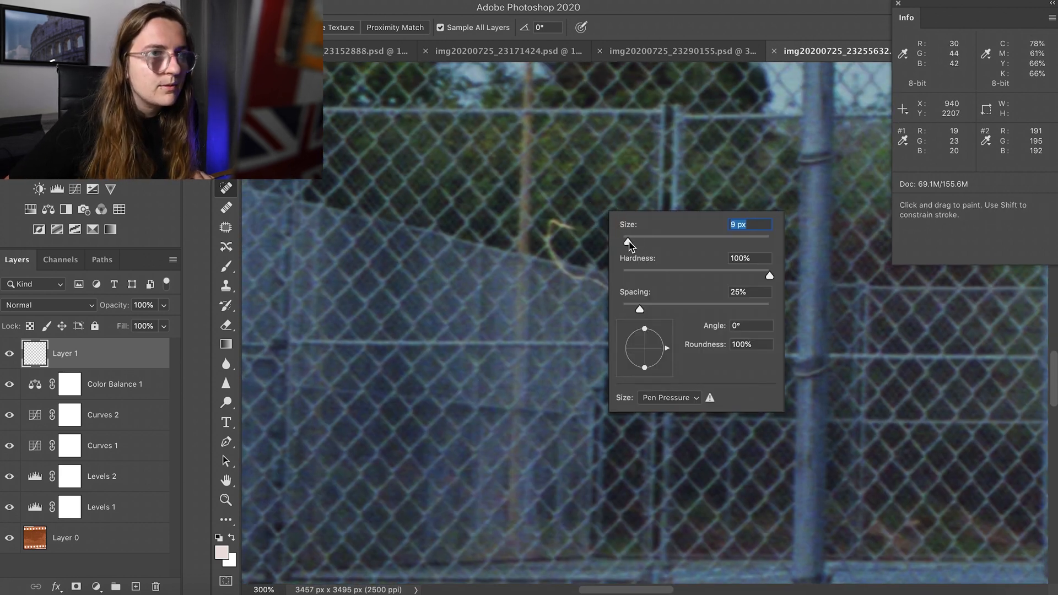
click(571, 226)
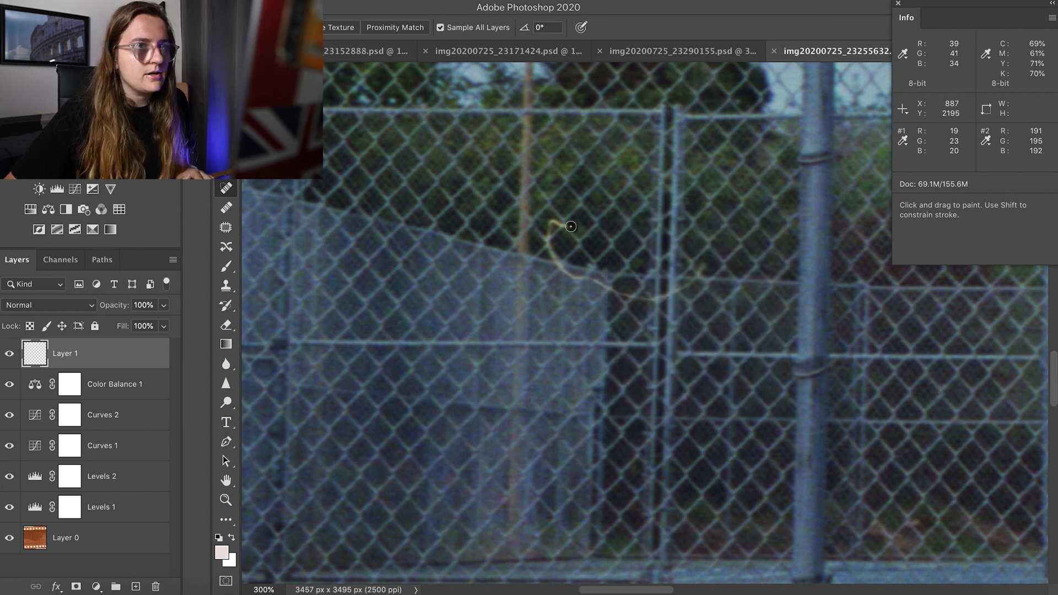
mouse_move(560, 224)
mouse_down()
mouse_move(549, 223)
mouse_move(551, 250)
mouse_up()
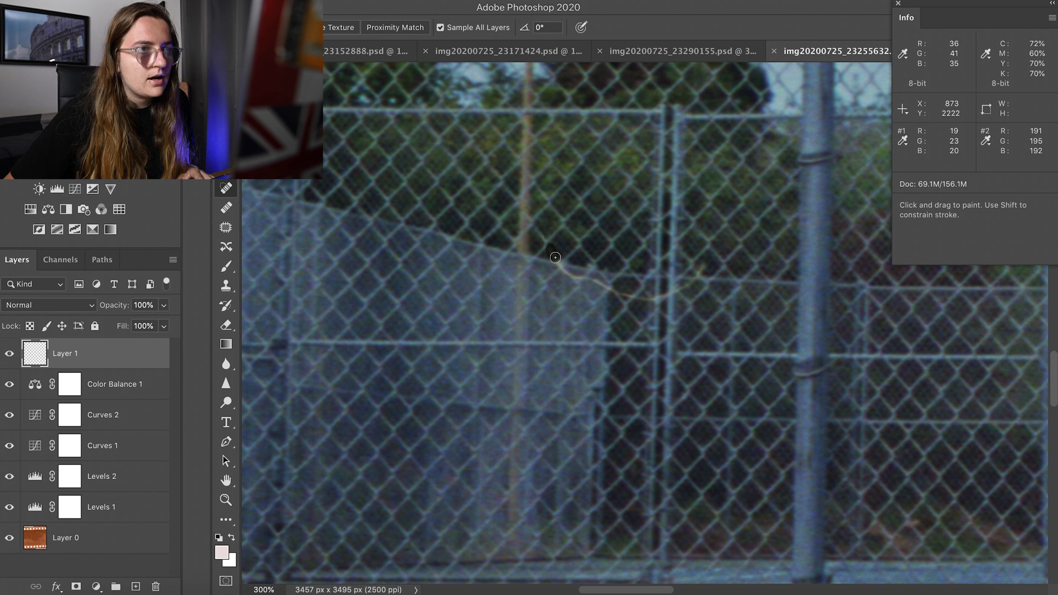
mouse_move(558, 262)
mouse_down()
mouse_move(567, 279)
mouse_move(609, 293)
mouse_up()
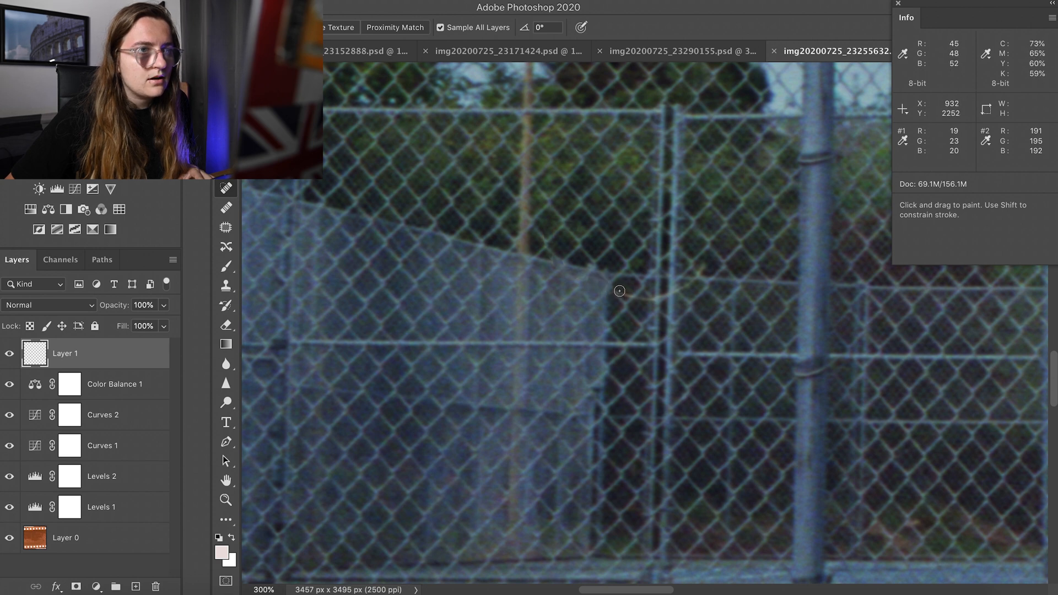
drag(634, 297, 654, 302)
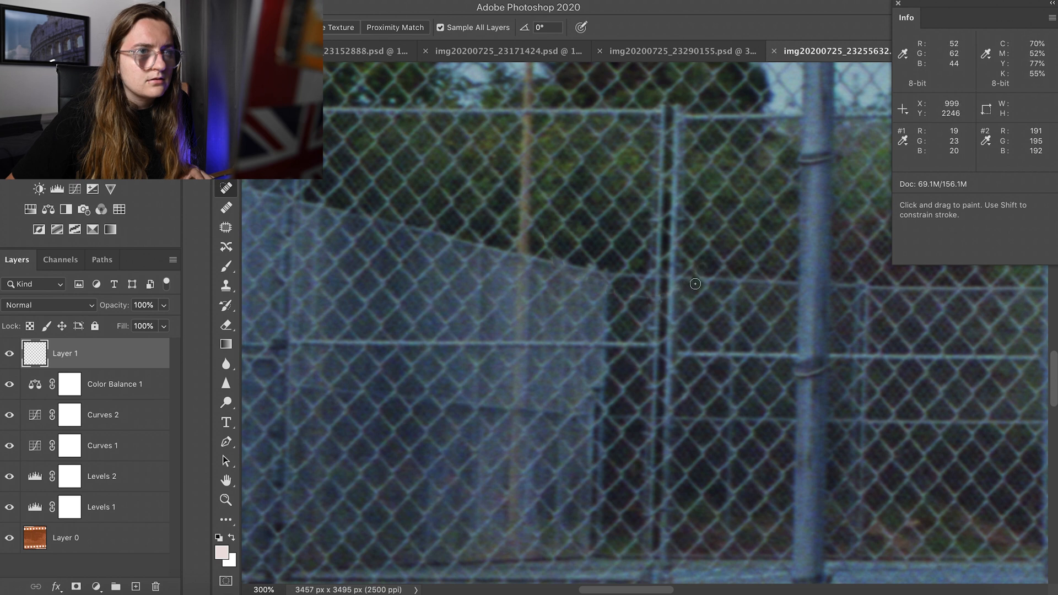
Using a 14 px Clone Stamp, clone clean fence over the hair remnants beside the thin fence post.
key(s)
right_click(706, 266)
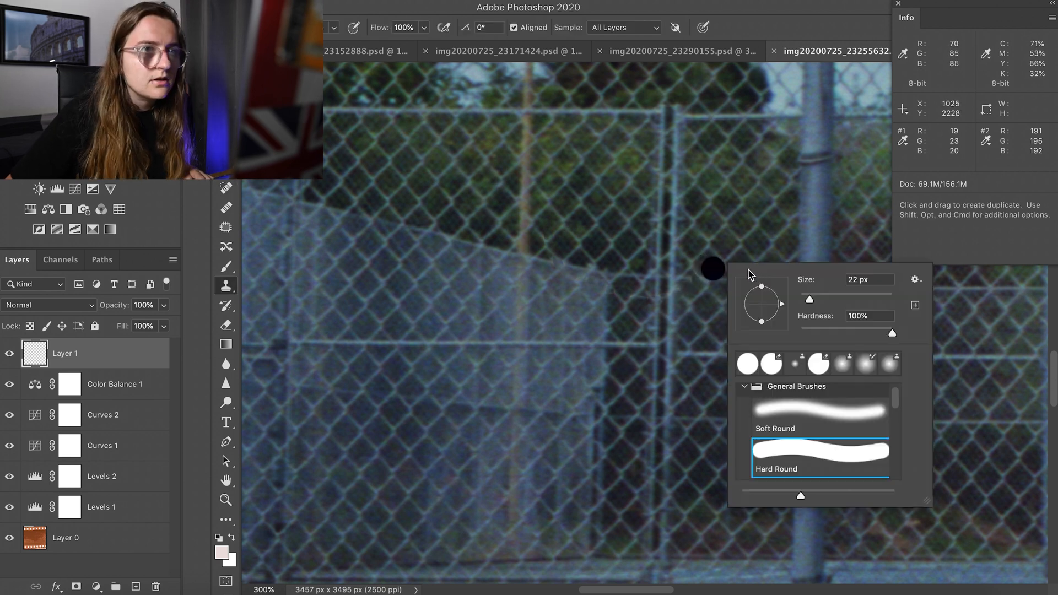
drag(810, 299, 806, 300)
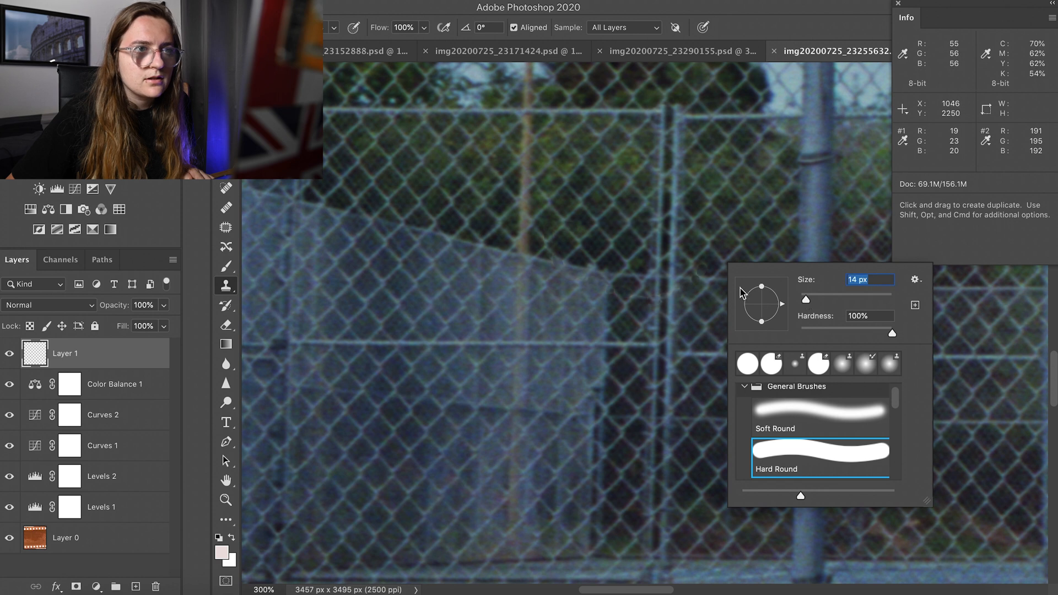
key(Return)
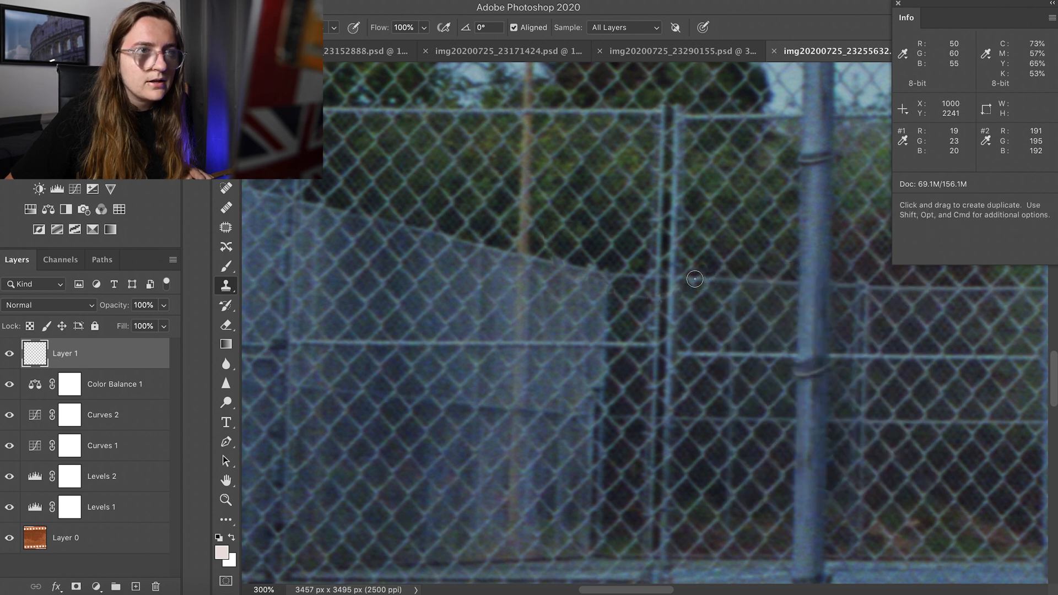
alt+click(727, 278)
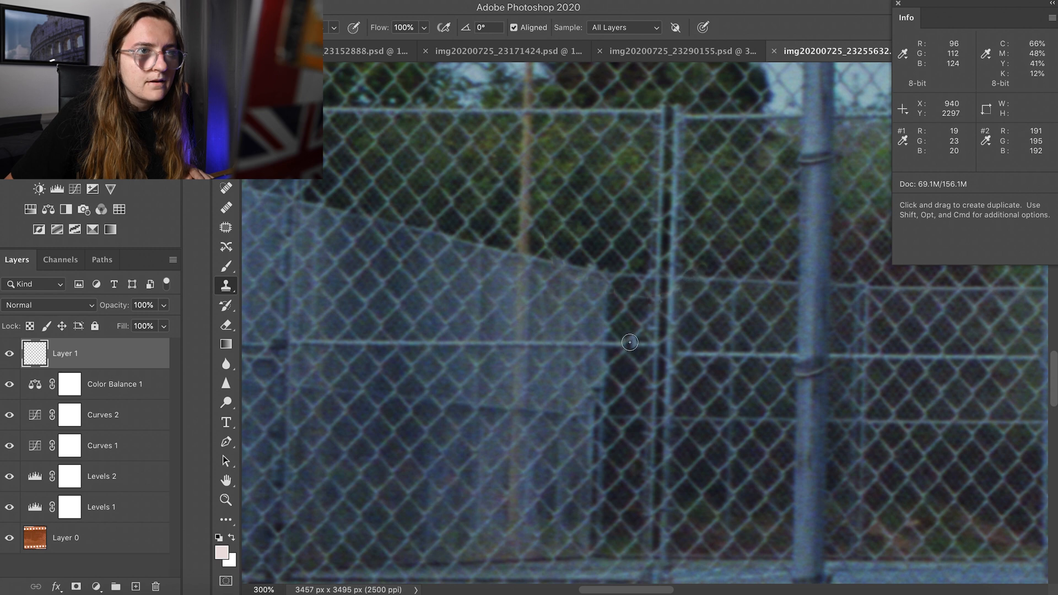
Compare the retouched fence with Layer 1 hidden and shown, and check the surrounding area for leftover marks.
key(space)
drag(704, 354, 683, 305)
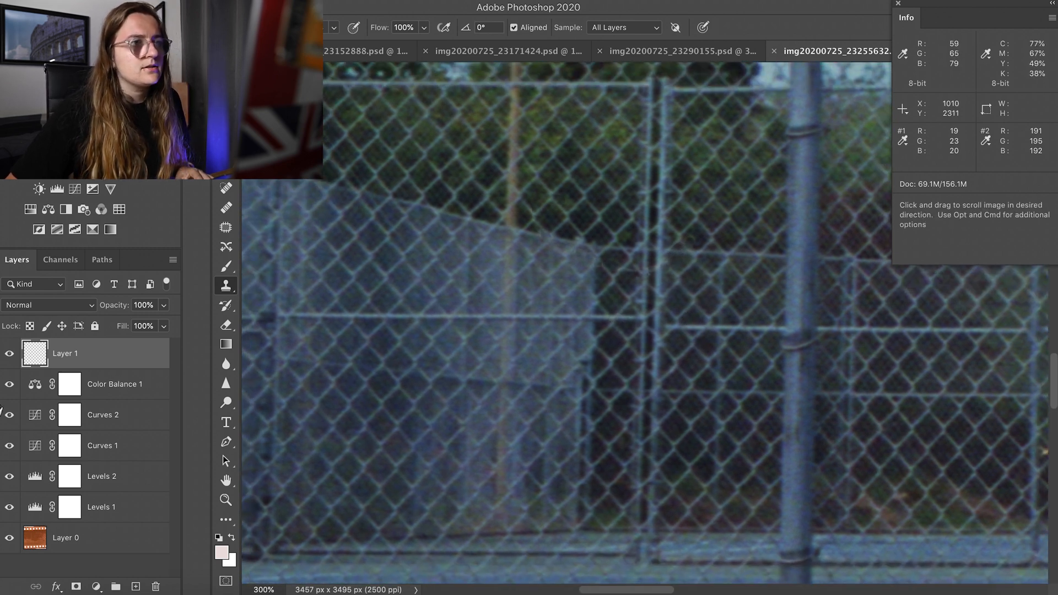
click(10, 354)
click(10, 353)
click(9, 354)
click(10, 354)
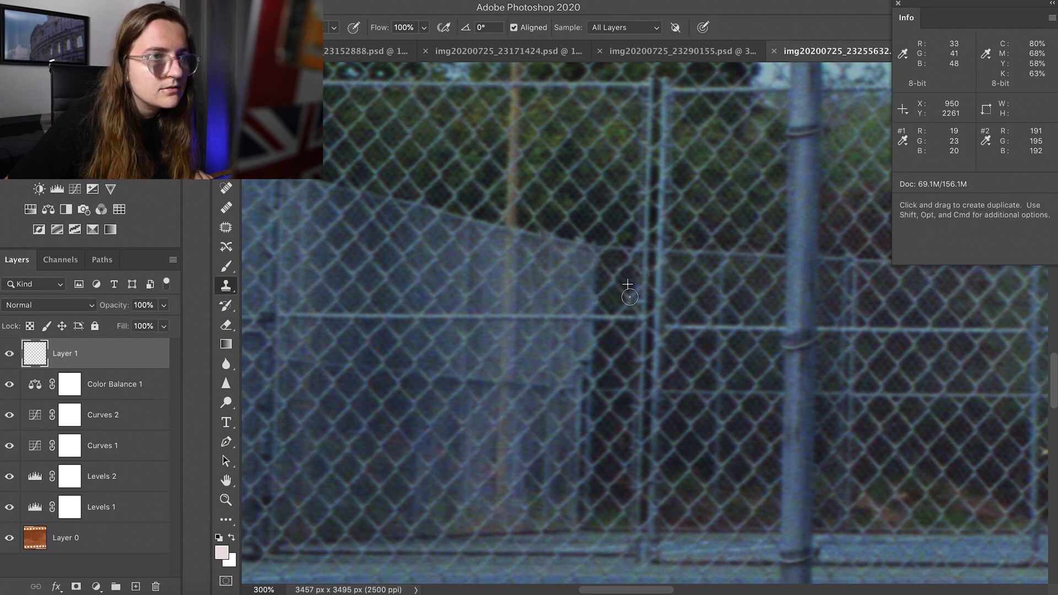
key(space)
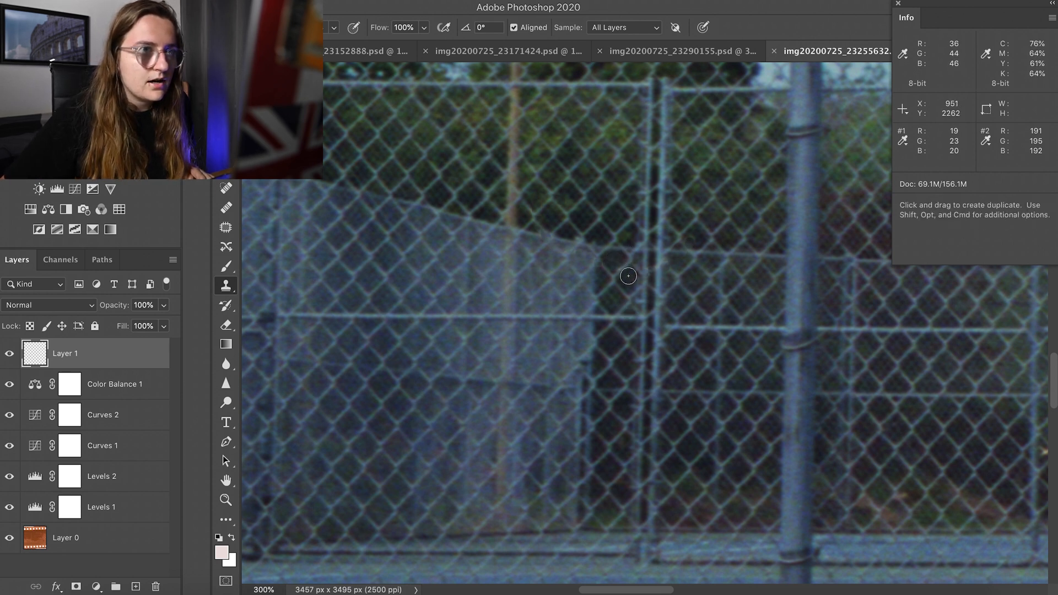
key(space)
drag(662, 404, 634, 356)
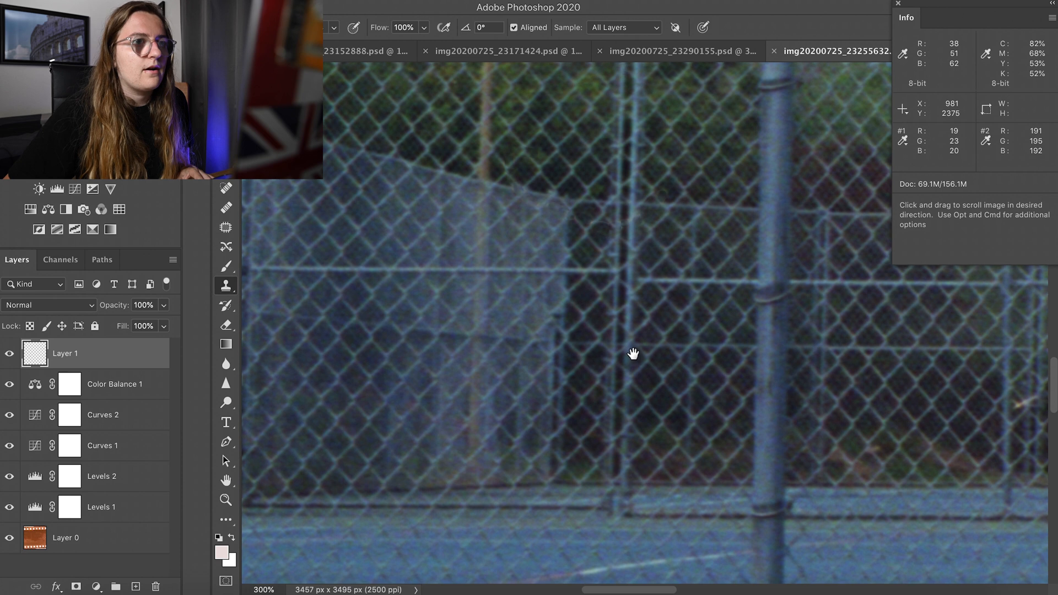
key(space)
drag(638, 434, 507, 410)
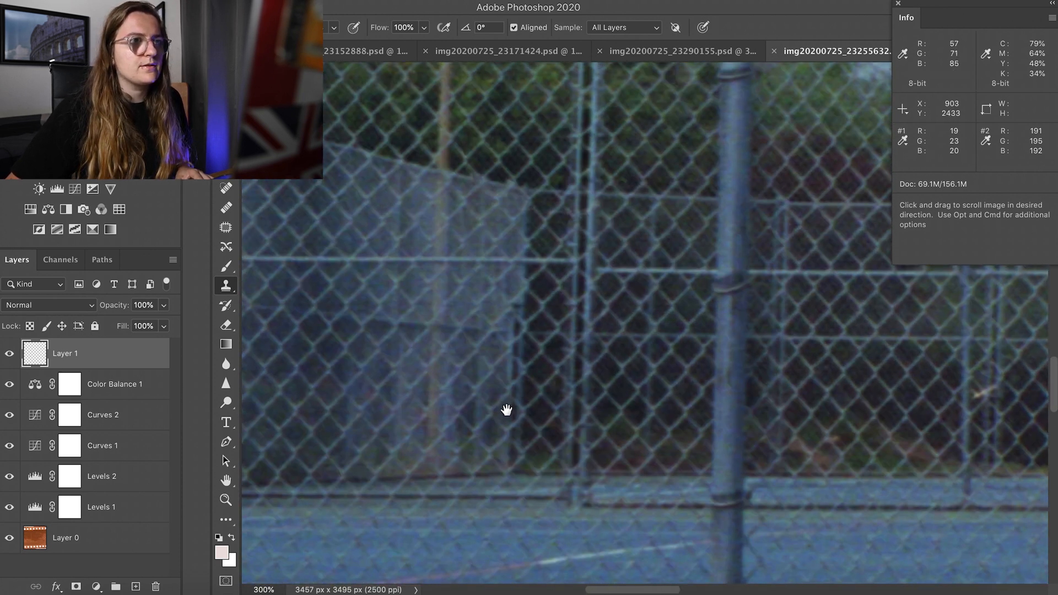
drag(514, 253, 554, 276)
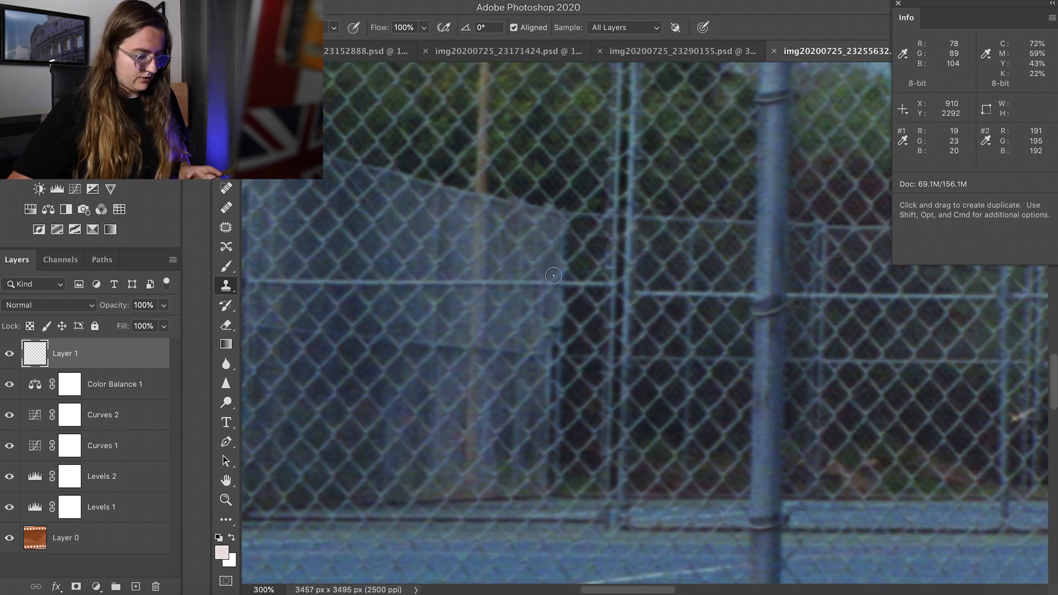
Fit the whole image in view and stamp all visible layers into a new merged layer on top.
key(super+0)
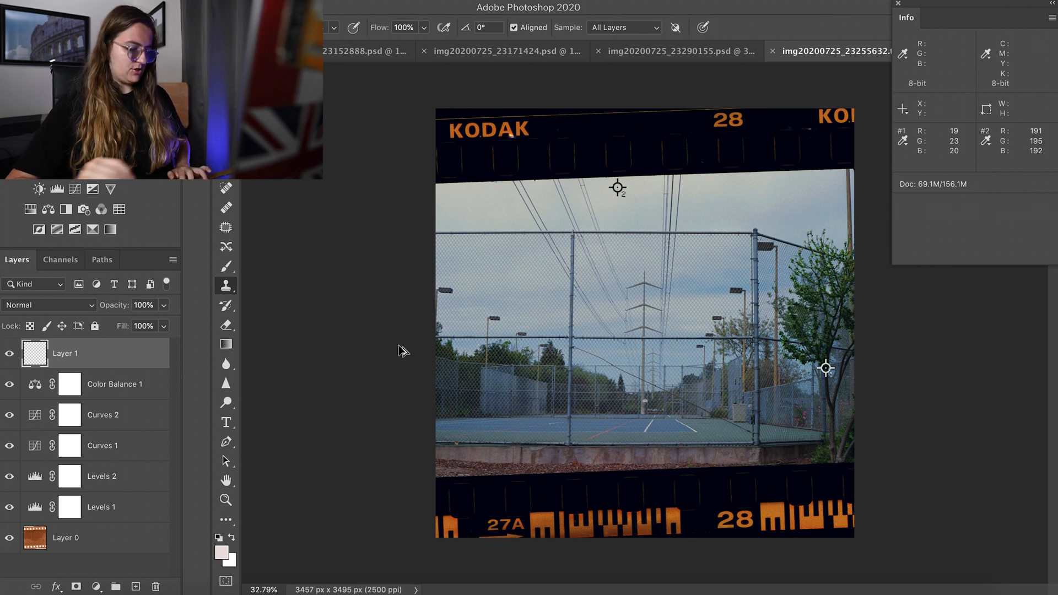
key(super+alt+shift+e)
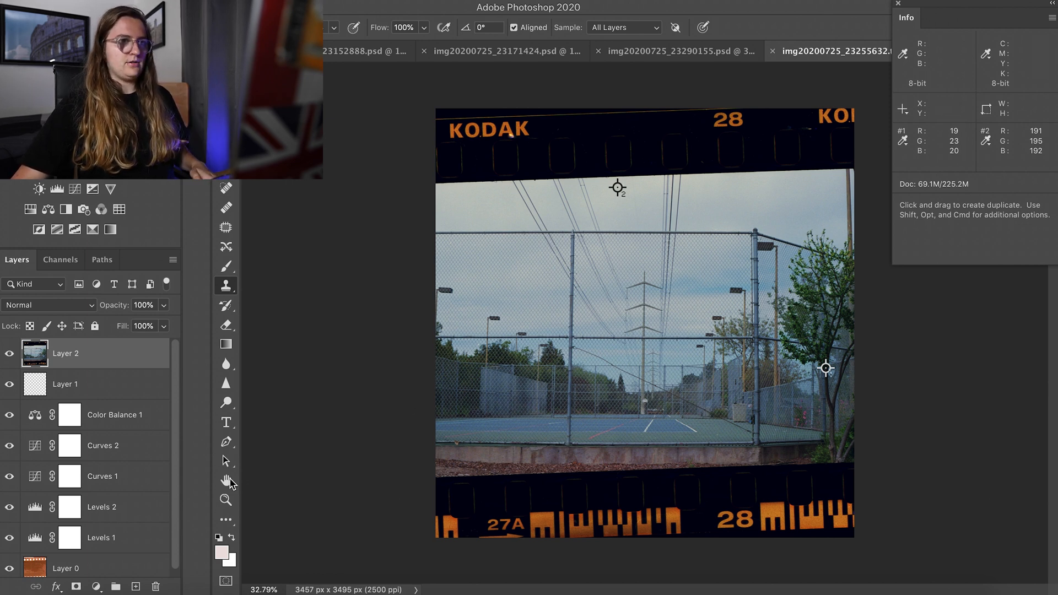
Compare the original negative in Layer 0 on its own with the finished color-corrected positive.
alt+click(9, 568)
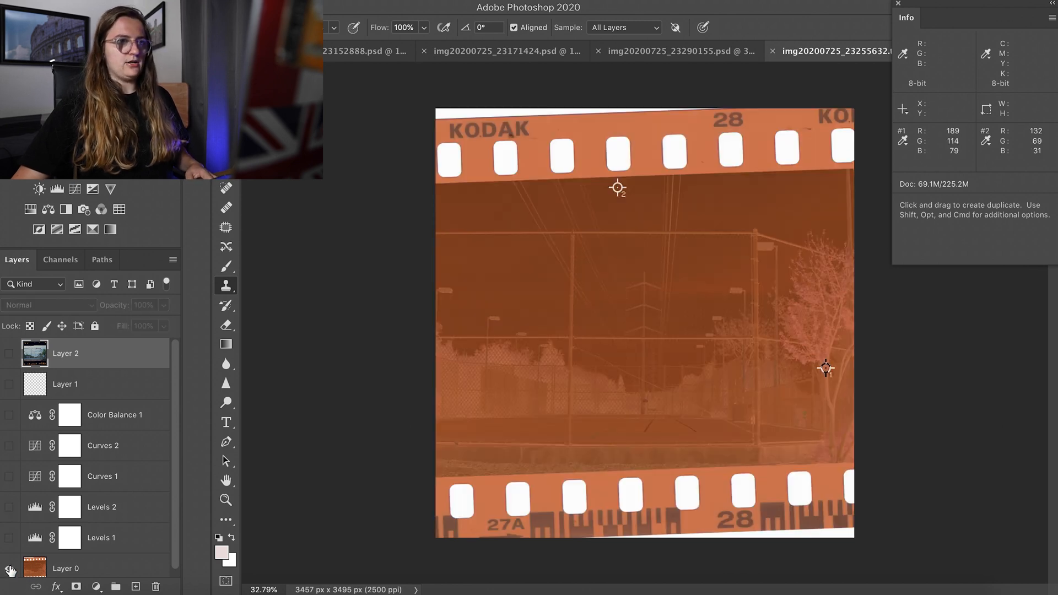
alt+click(9, 569)
alt+click(10, 568)
alt+click(10, 568)
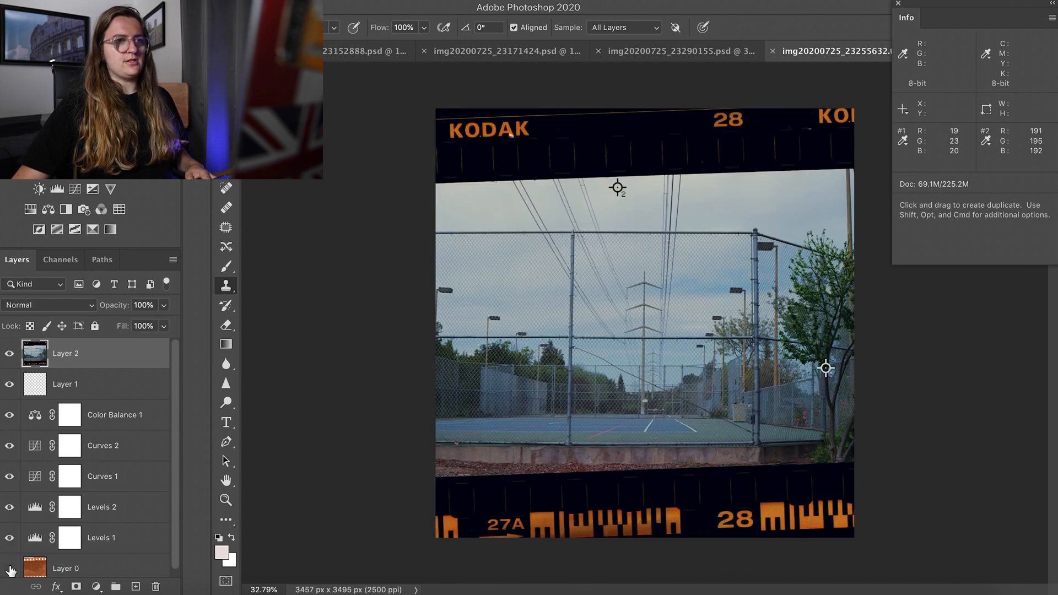
alt+click(9, 569)
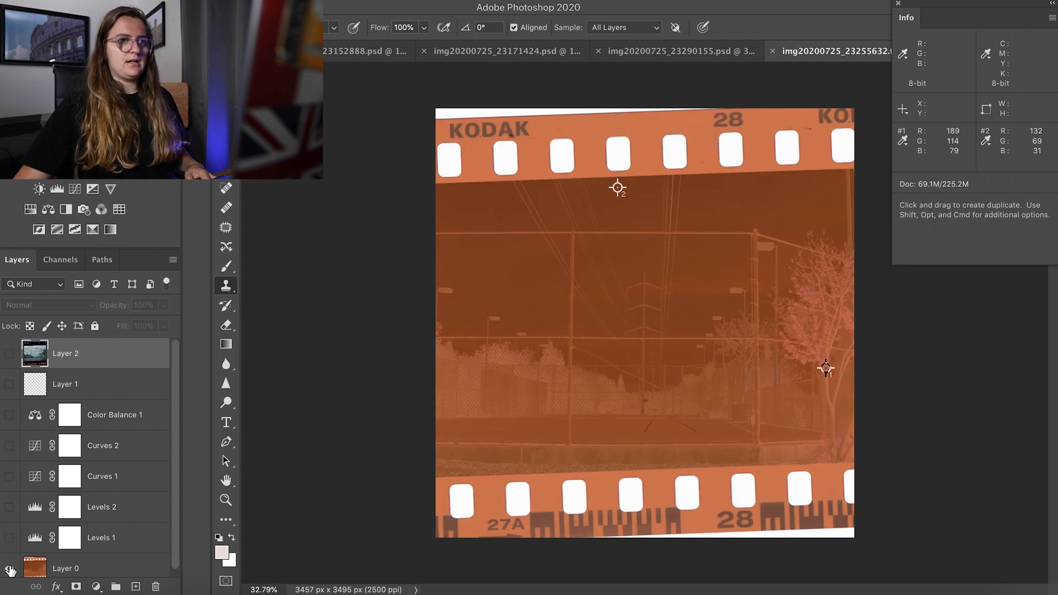
alt+click(9, 568)
click(10, 569)
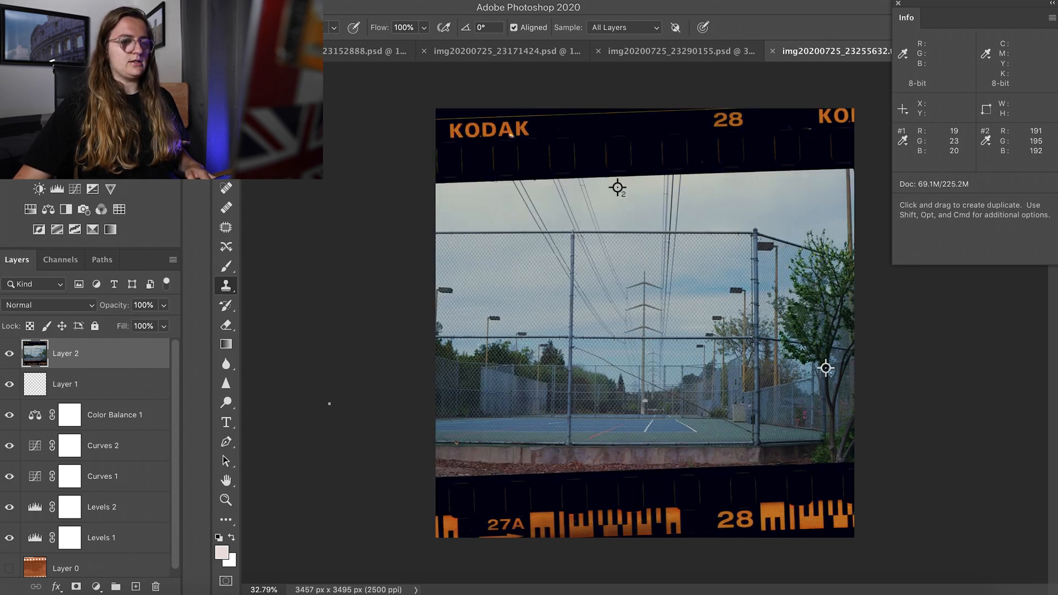
alt+click(9, 569)
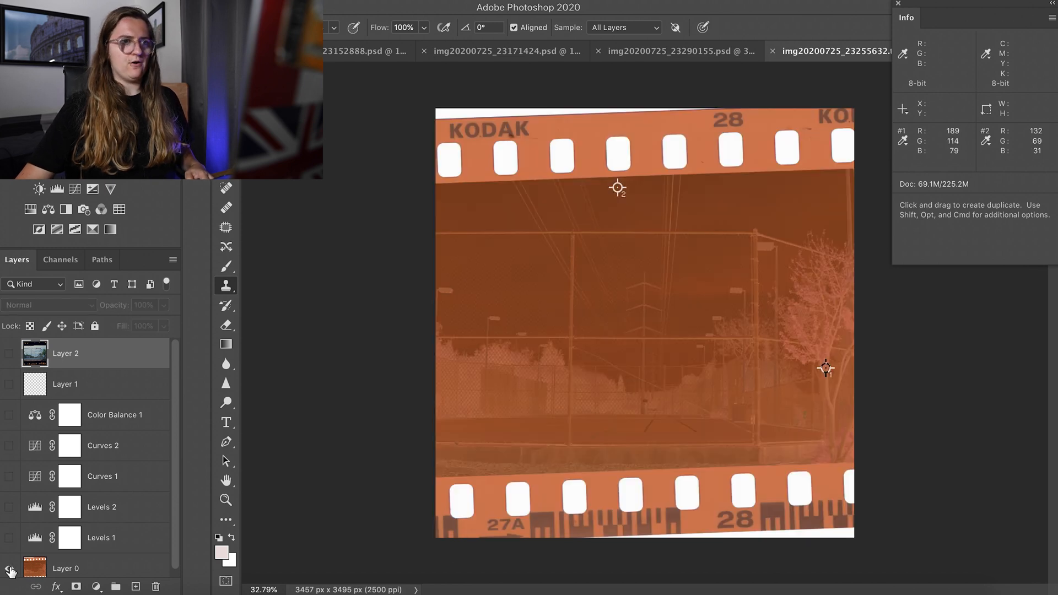
alt+click(9, 570)
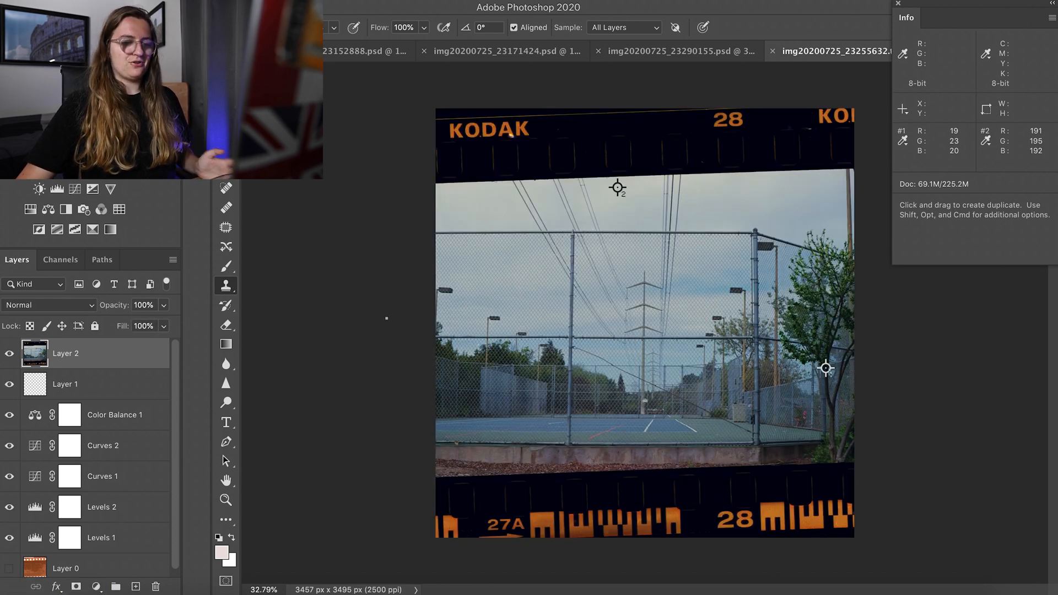